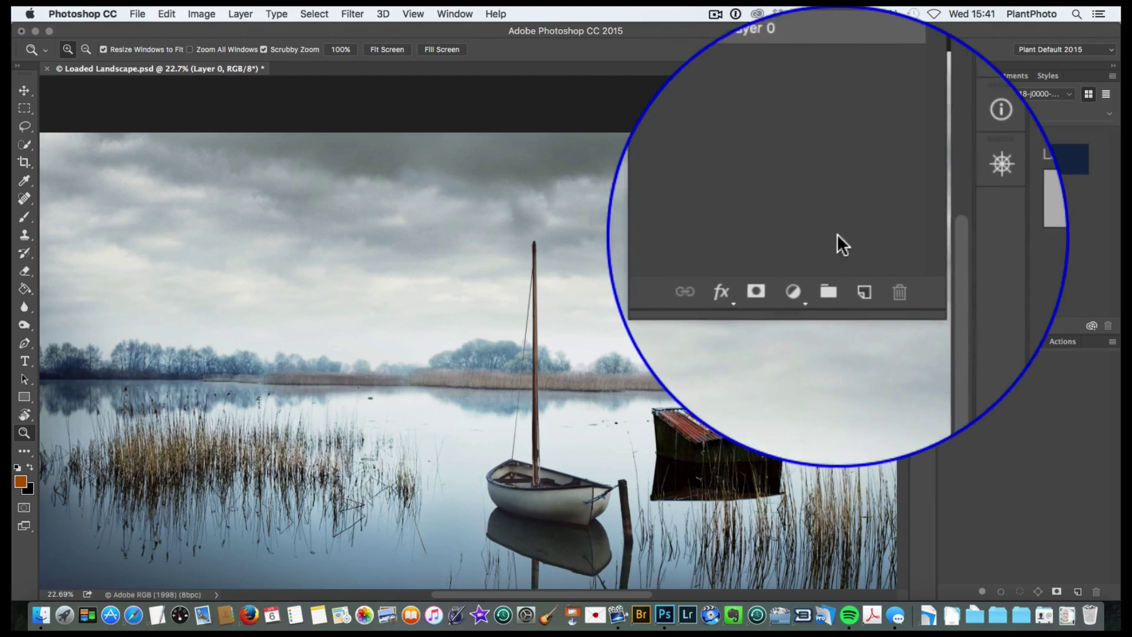
# Add a new layer below Layer 0, fill it with orange, then reselect Layer 0.
pyautogui.click(859, 261)
pyautogui.moveTo(828, 234); pyautogui.dragTo(827, 270)
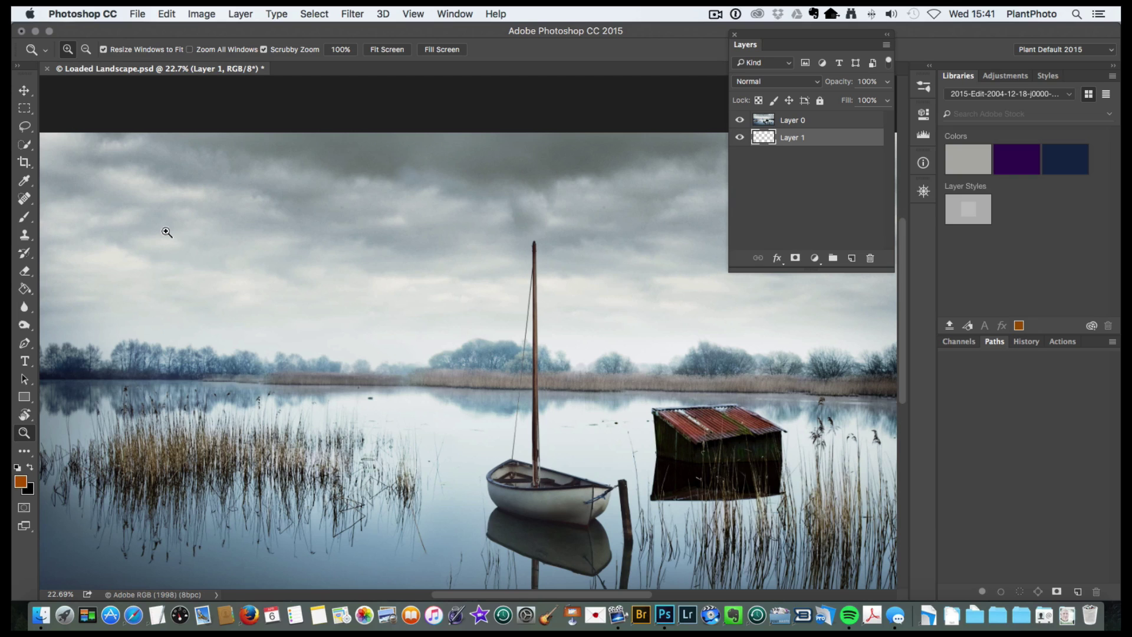
pyautogui.click(25, 289)
pyautogui.click(190, 242)
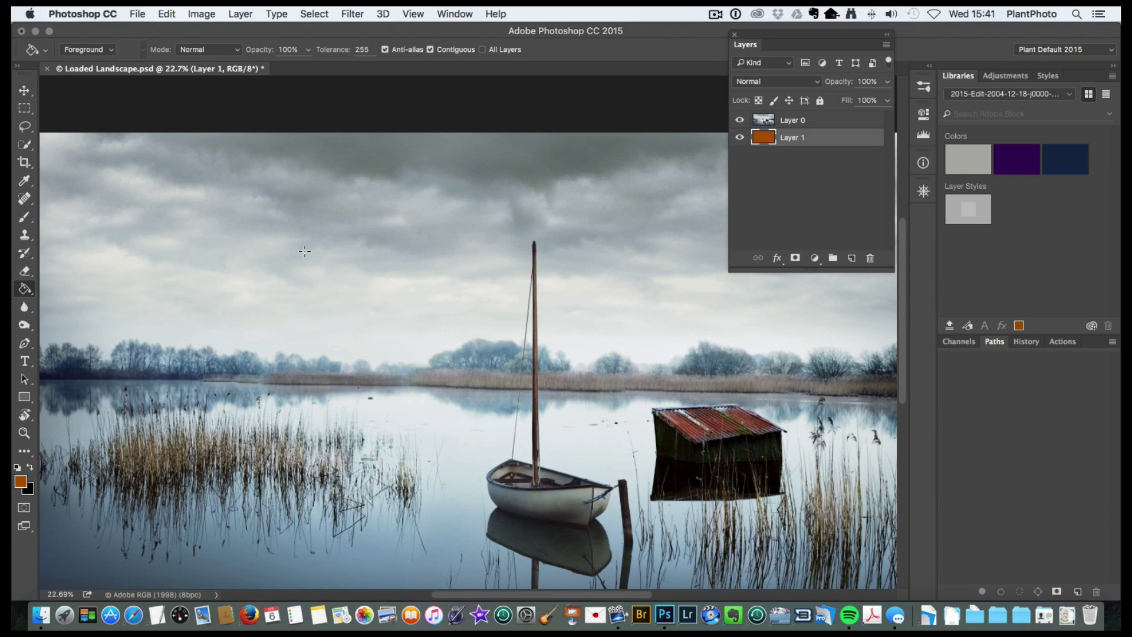
pyautogui.click(810, 120)
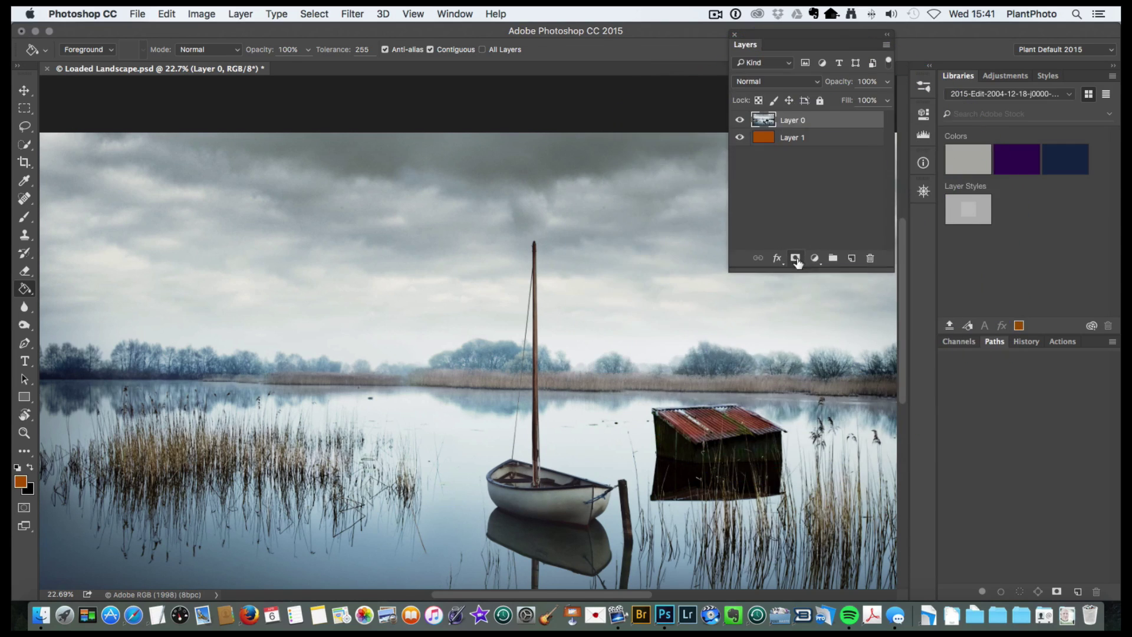
# Add a layer mask to Layer 0 and set the Brush flow to 100%.
pyautogui.click(797, 259)
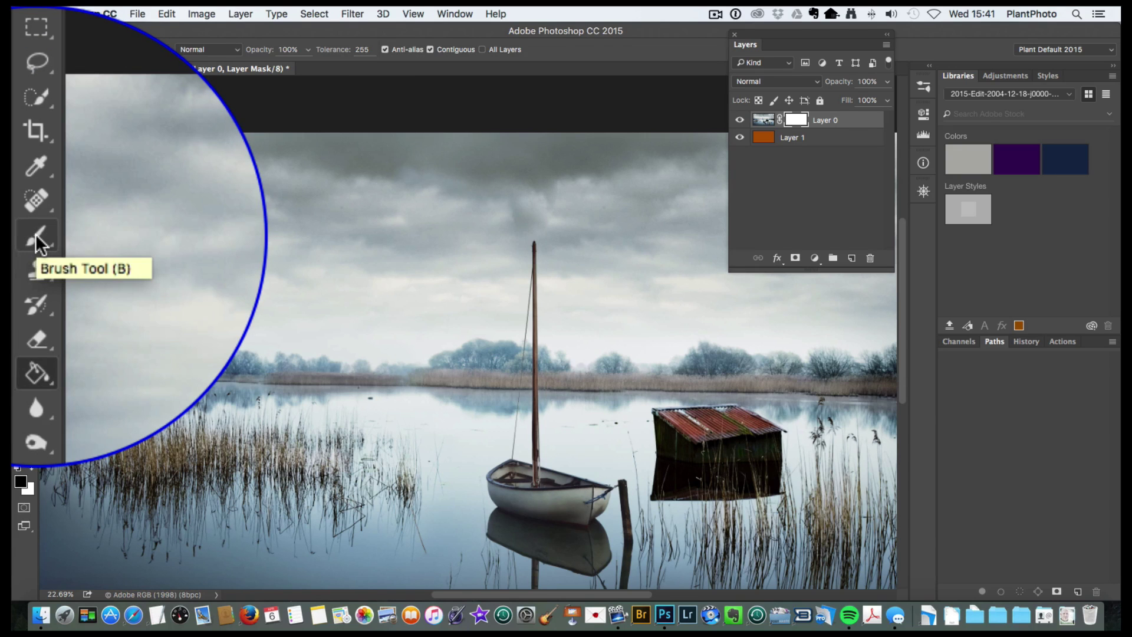
pyautogui.click(40, 239)
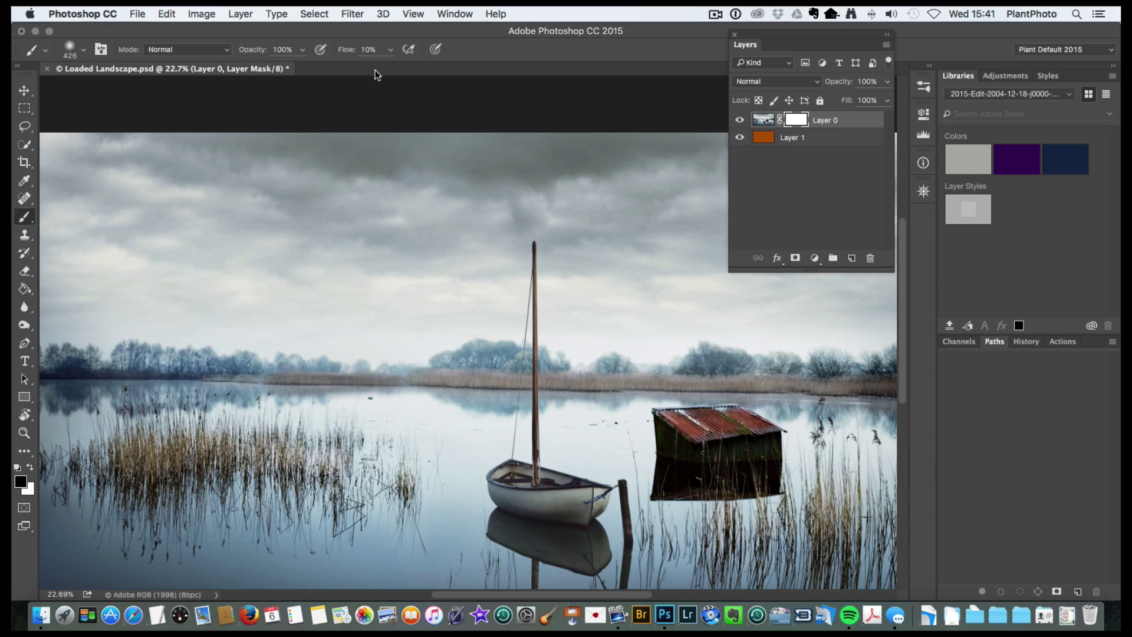
pyautogui.click(392, 51)
pyautogui.moveTo(386, 66); pyautogui.dragTo(452, 67)
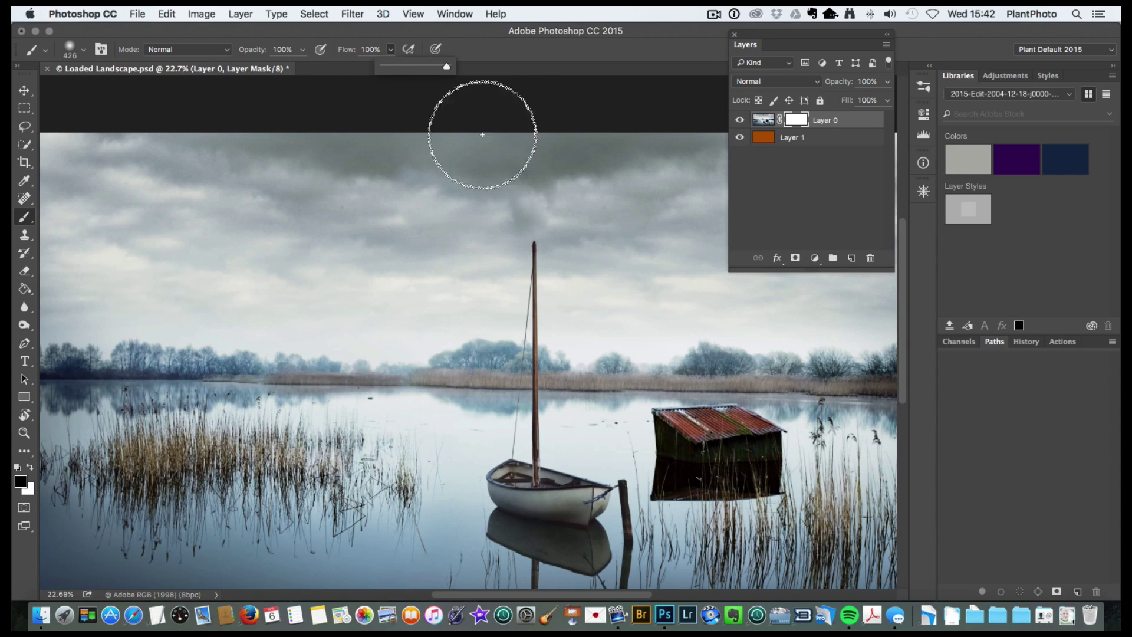
# Paint a black diagonal stroke through the sky on the mask and preview the mask.
pyautogui.click(583, 244)
pyautogui.moveTo(584, 244); pyautogui.dragTo(394, 364)
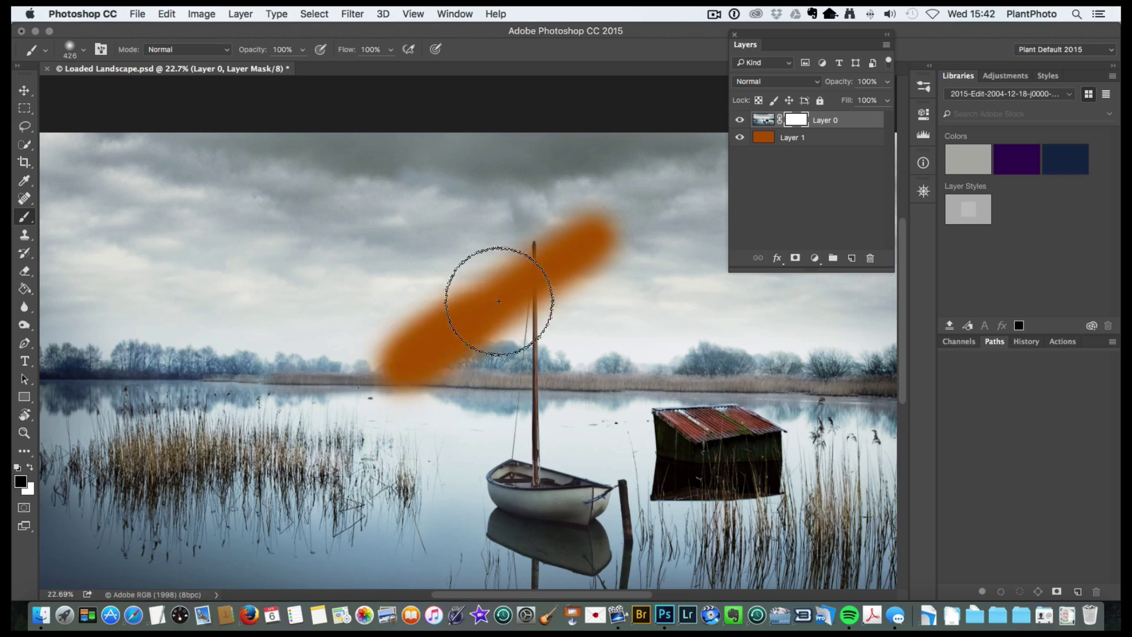
pyautogui.keyDown('alt'); pyautogui.click(795, 122); pyautogui.keyUp('alt')
pyautogui.keyDown('alt'); pyautogui.click(796, 121); pyautogui.keyUp('alt')
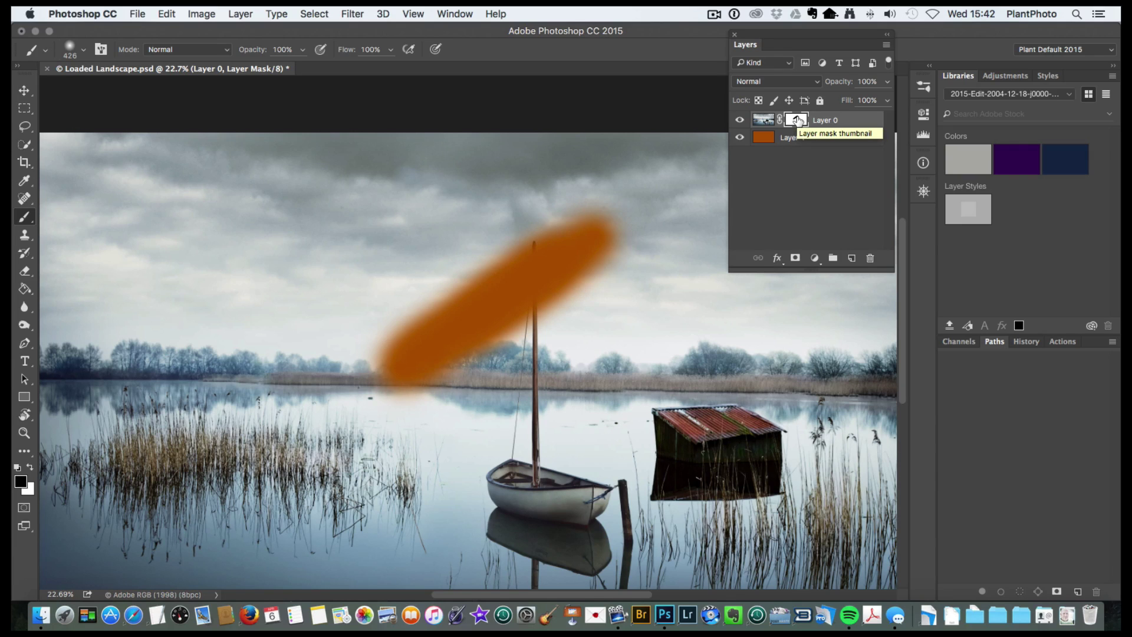
# Replace the mask with a hide-all mask and paint white to reveal the sky.
pyautogui.press('super+z')
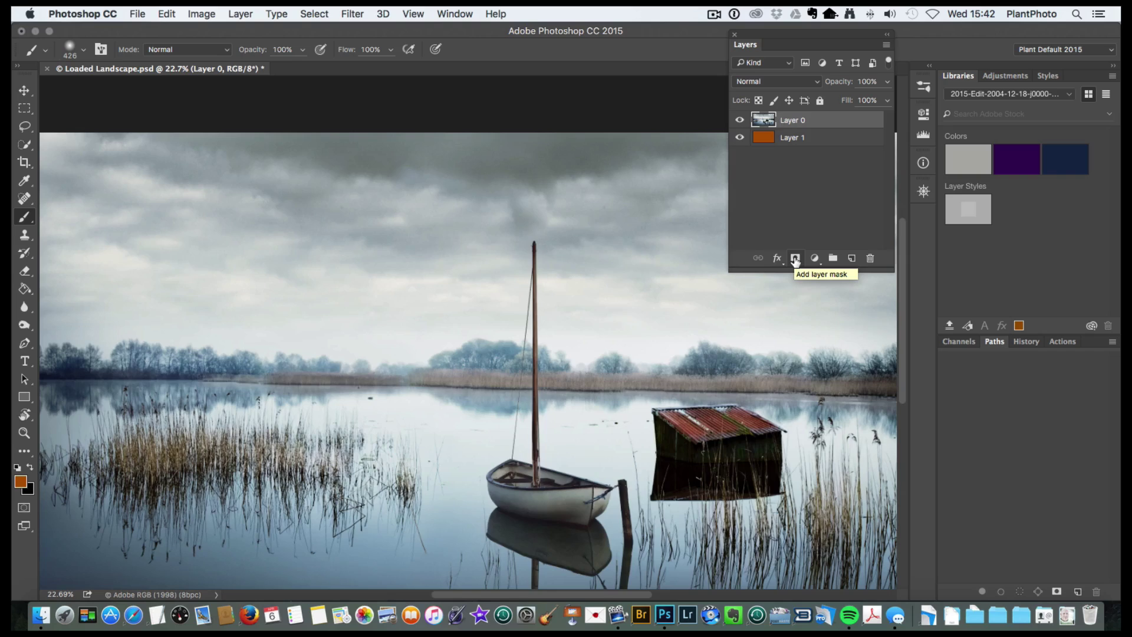
pyautogui.keyDown('alt'); pyautogui.click(795, 258); pyautogui.keyUp('alt')
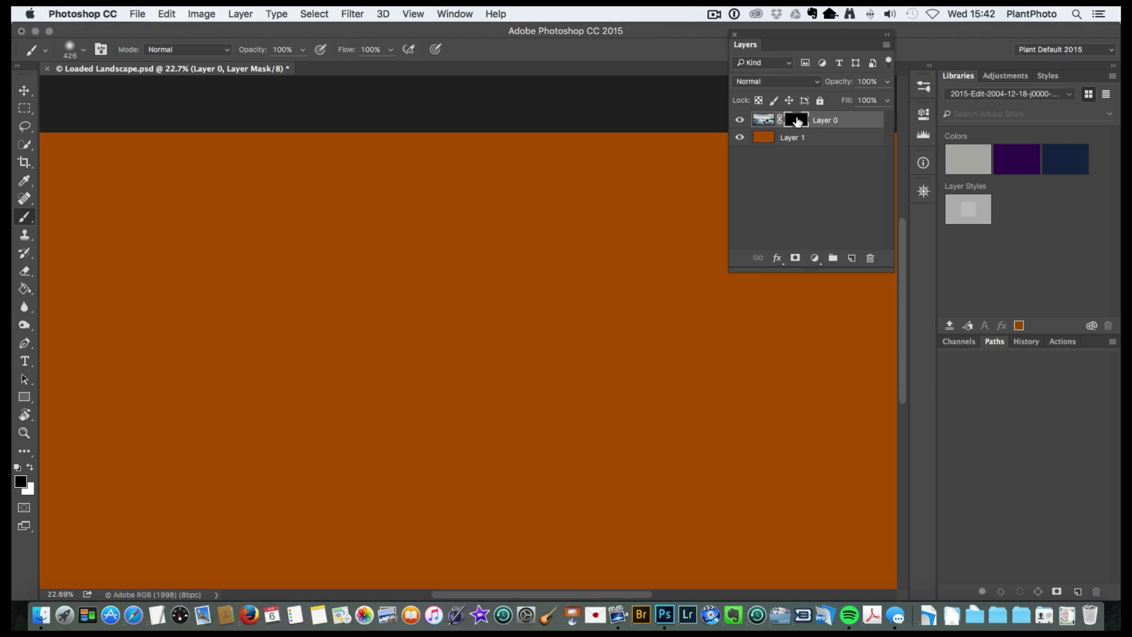
pyautogui.click(797, 122)
pyautogui.click(34, 467)
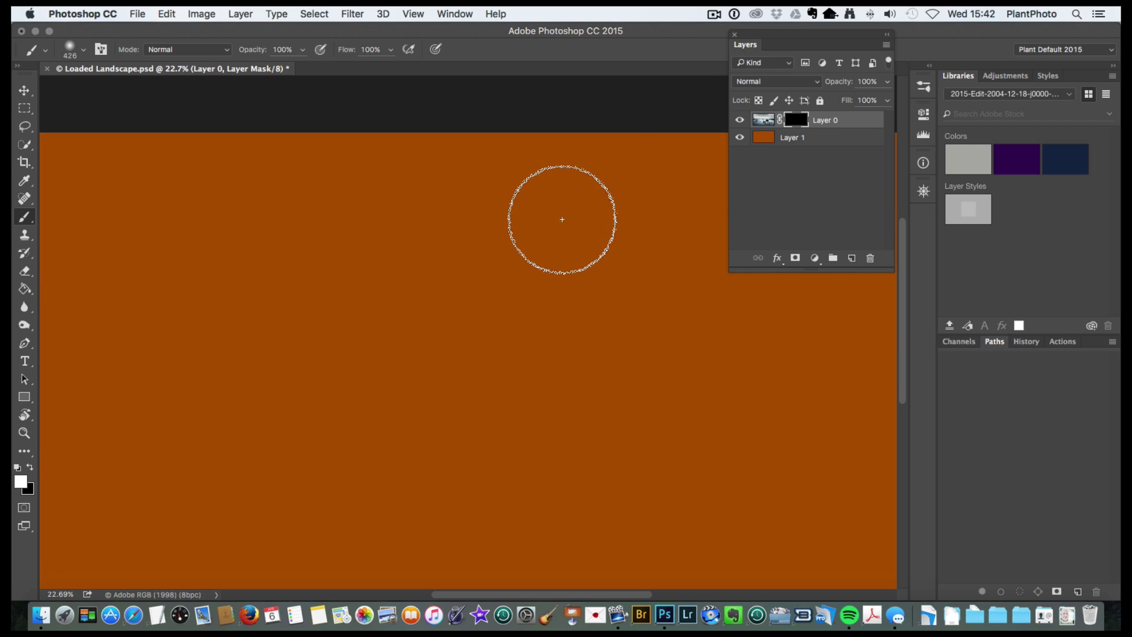
pyautogui.moveTo(584, 207)
pyautogui.mouseDown()
pyautogui.moveTo(442, 328)
pyautogui.moveTo(556, 234)
pyautogui.moveTo(495, 318)
pyautogui.moveTo(575, 292)
pyautogui.moveTo(538, 409)
pyautogui.moveTo(549, 337)
pyautogui.moveTo(539, 239)
pyautogui.moveTo(549, 460)
pyautogui.mouseUp()
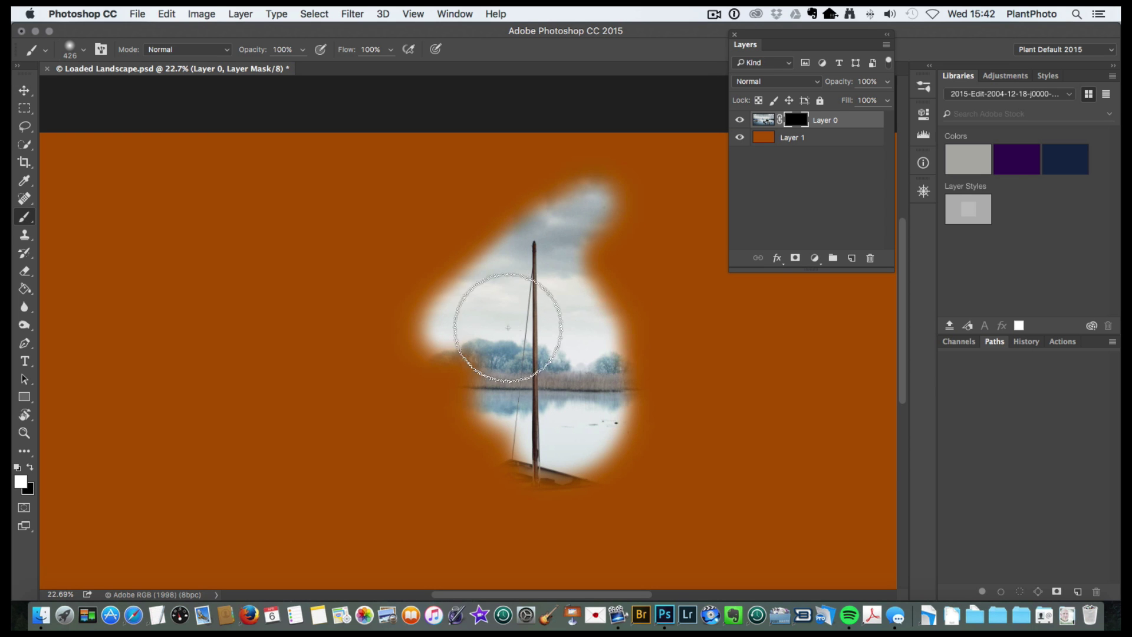
# Preview the mask on its own, then delete the layer mask.
pyautogui.keyDown('alt'); pyautogui.click(799, 120); pyautogui.keyUp('alt')
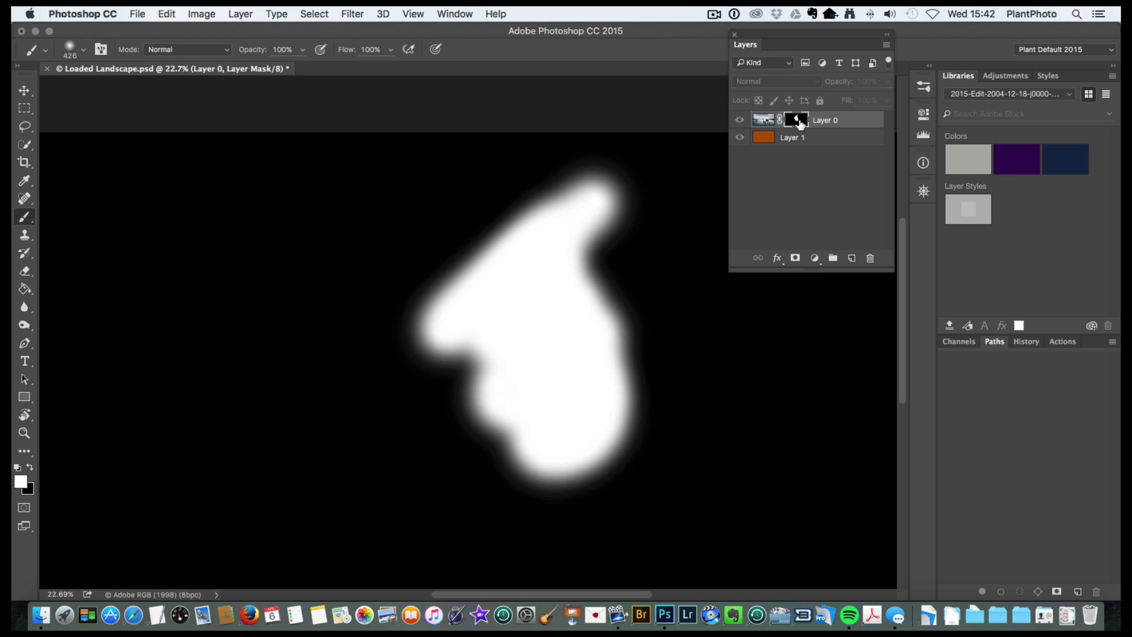
pyautogui.keyDown('alt'); pyautogui.click(799, 121); pyautogui.keyUp('alt')
pyautogui.rightClick(799, 121)
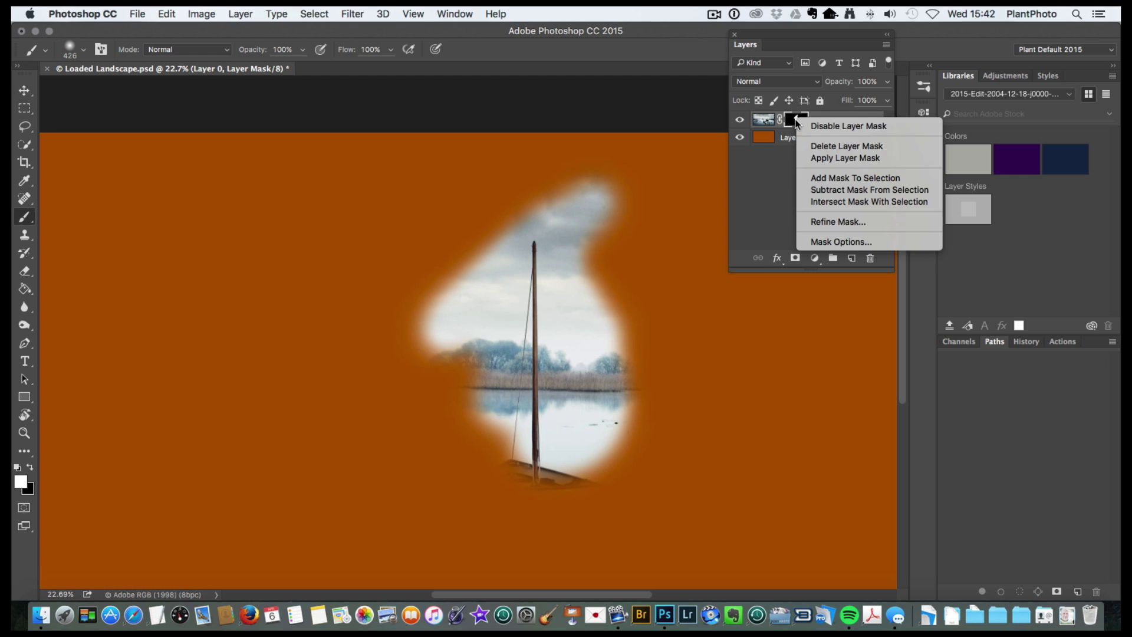
pyautogui.click(845, 146)
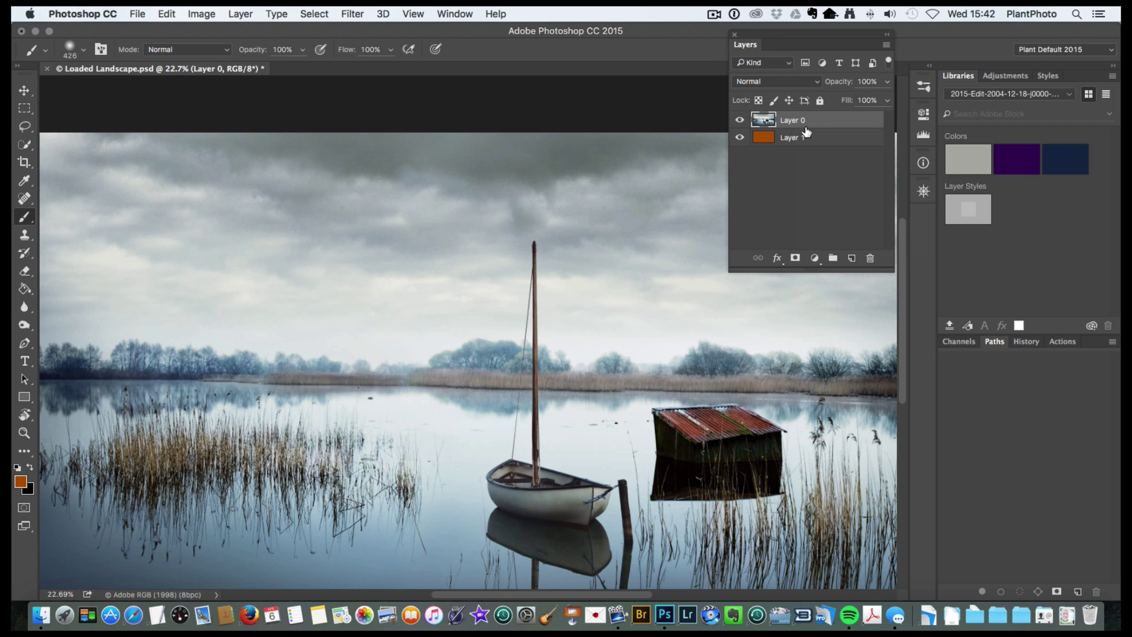
# Try reveal-all and hide-all masks on Layer 0, undoing each.
pyautogui.click(795, 258)
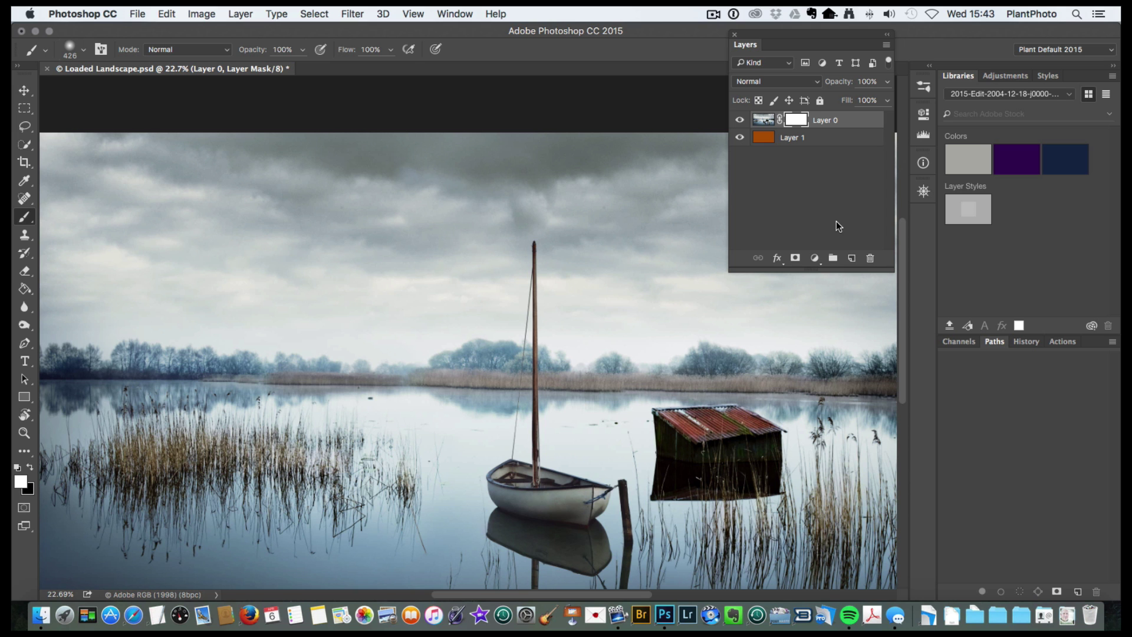
pyautogui.press('super+z')
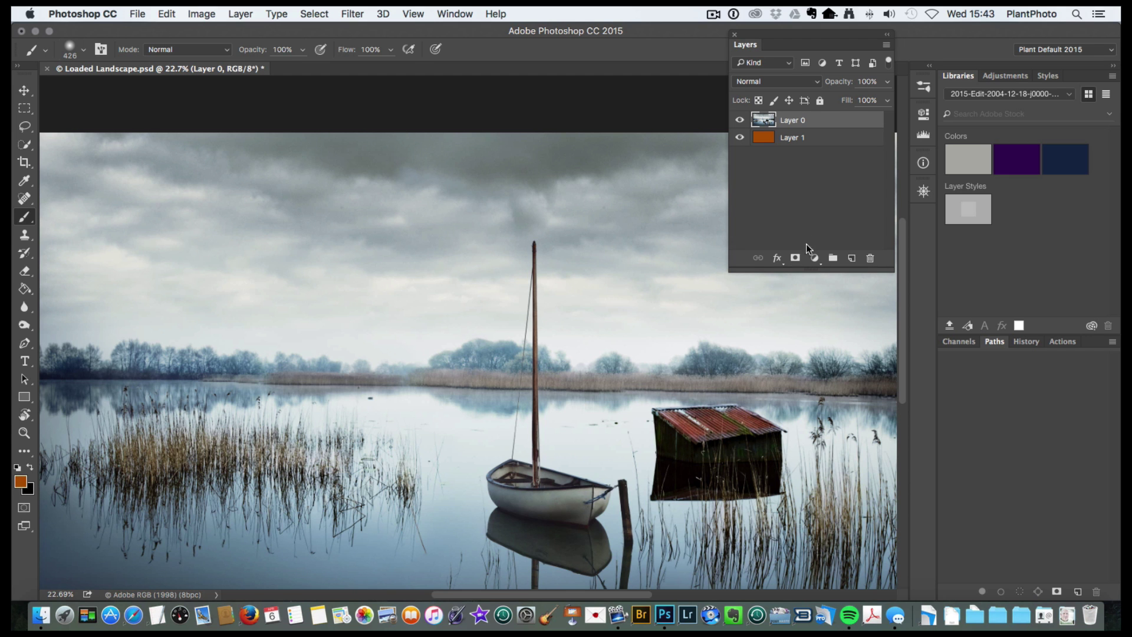
pyautogui.keyDown('alt'); pyautogui.click(795, 257); pyautogui.keyUp('alt')
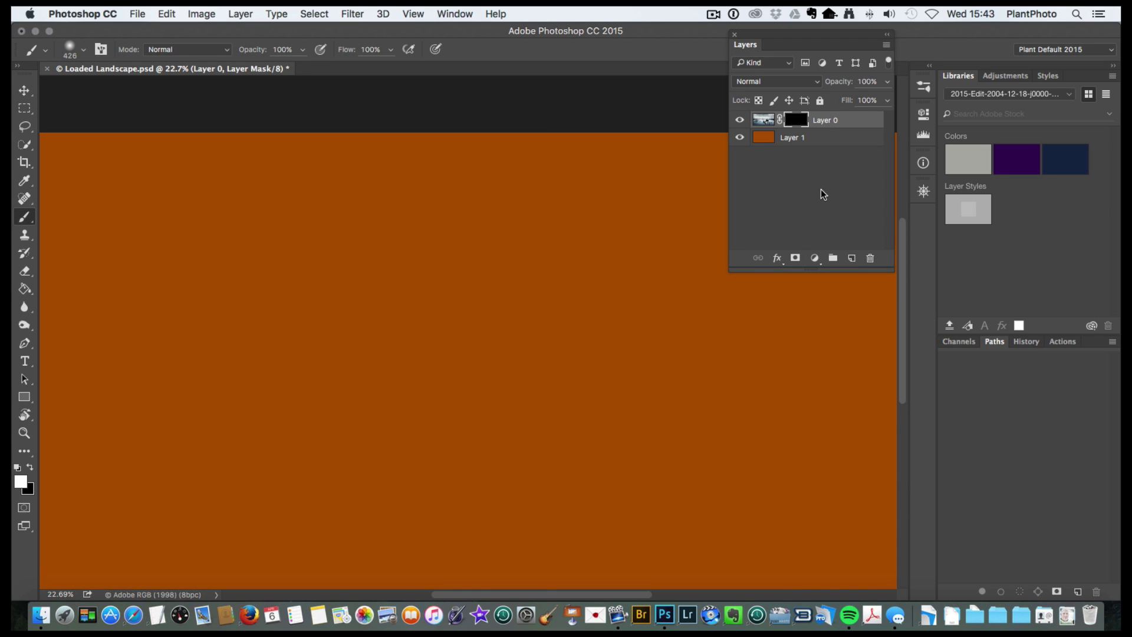
pyautogui.press('super+z')
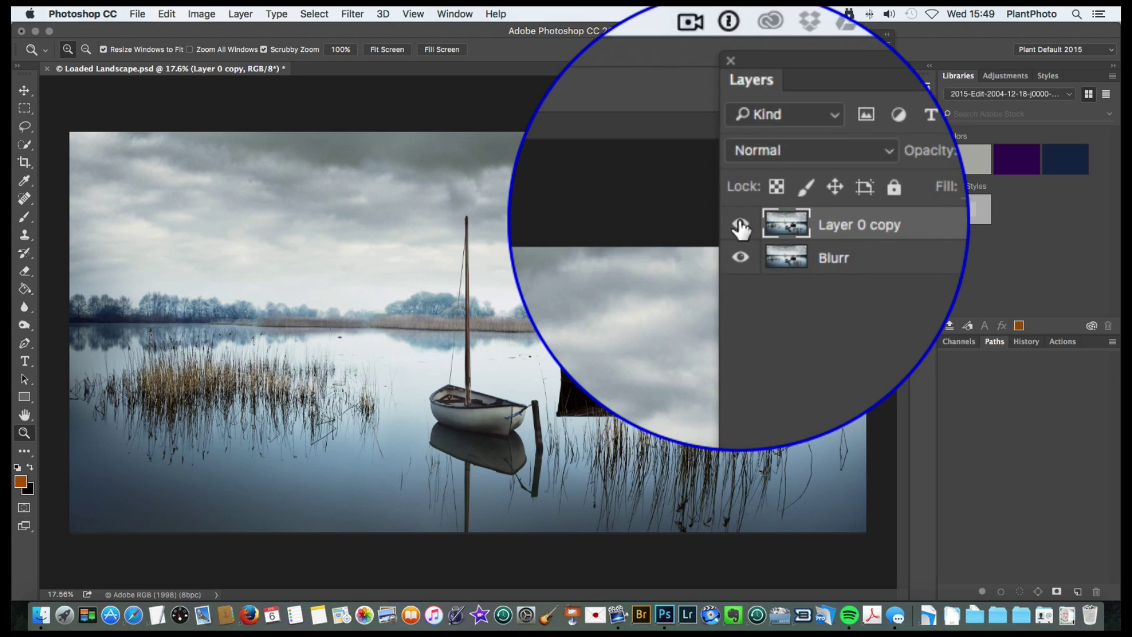
# Toggle Layer 0 copy's visibility to check Blurr, then add a layer mask.
pyautogui.click(741, 226)
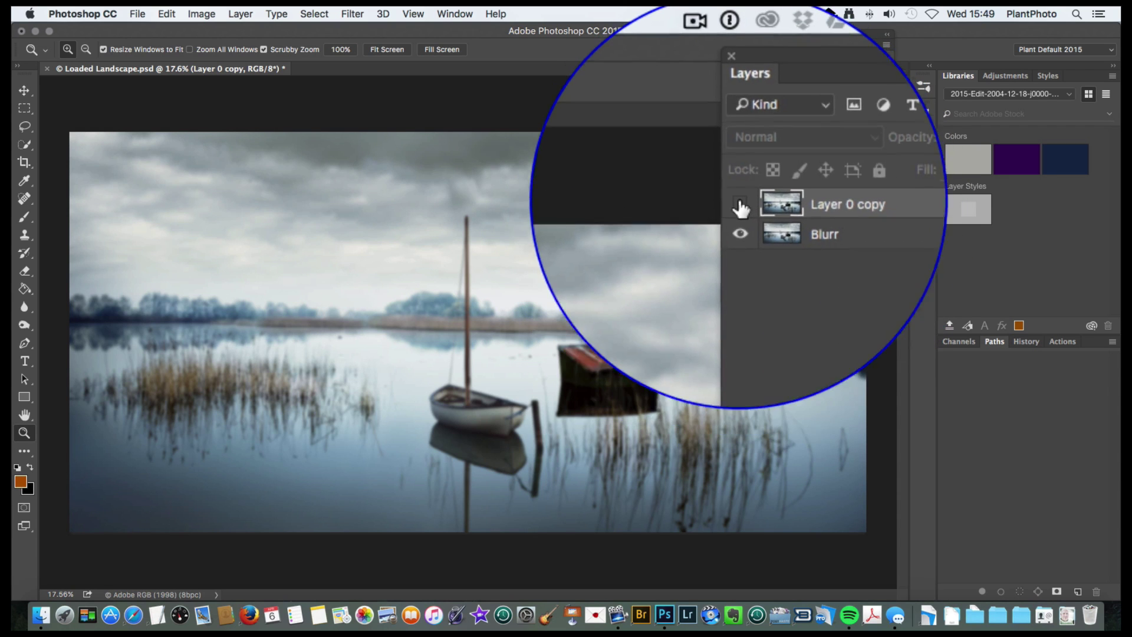
pyautogui.click(740, 122)
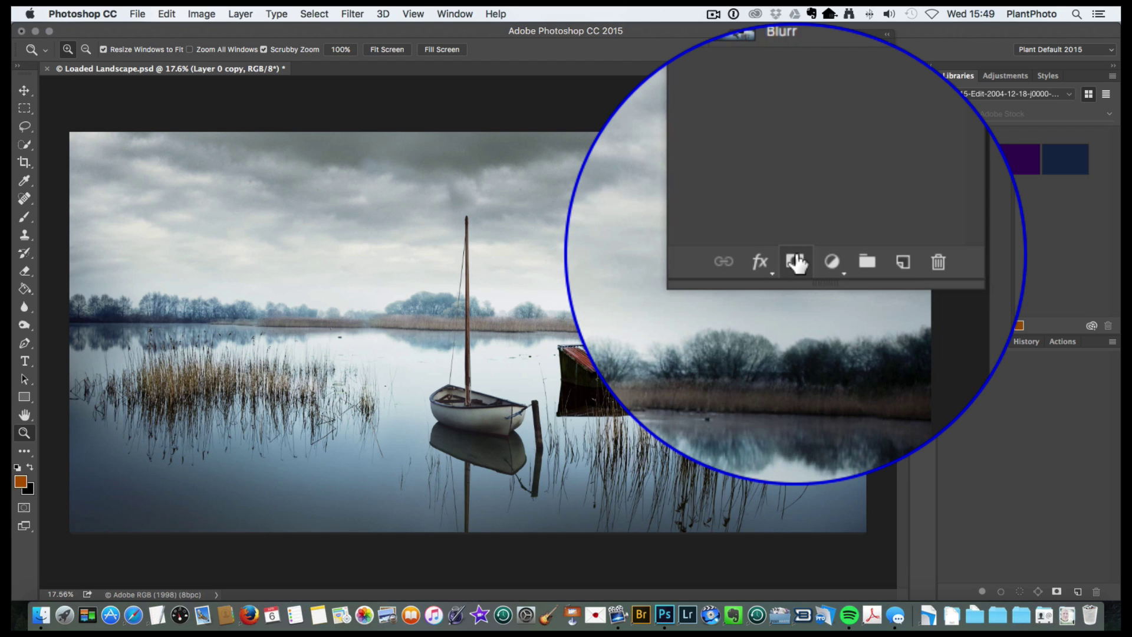
pyautogui.click(797, 263)
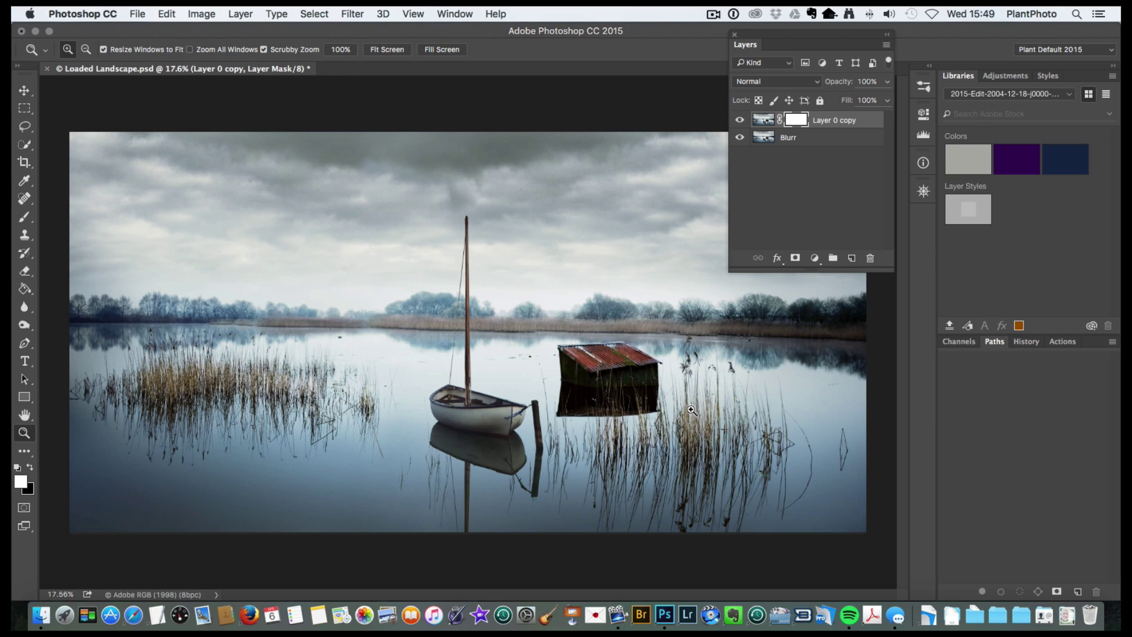
# Paint black over the boat on the copy's mask and compare with the mask off.
pyautogui.click(800, 127)
pyautogui.click(30, 465)
pyautogui.click(25, 217)
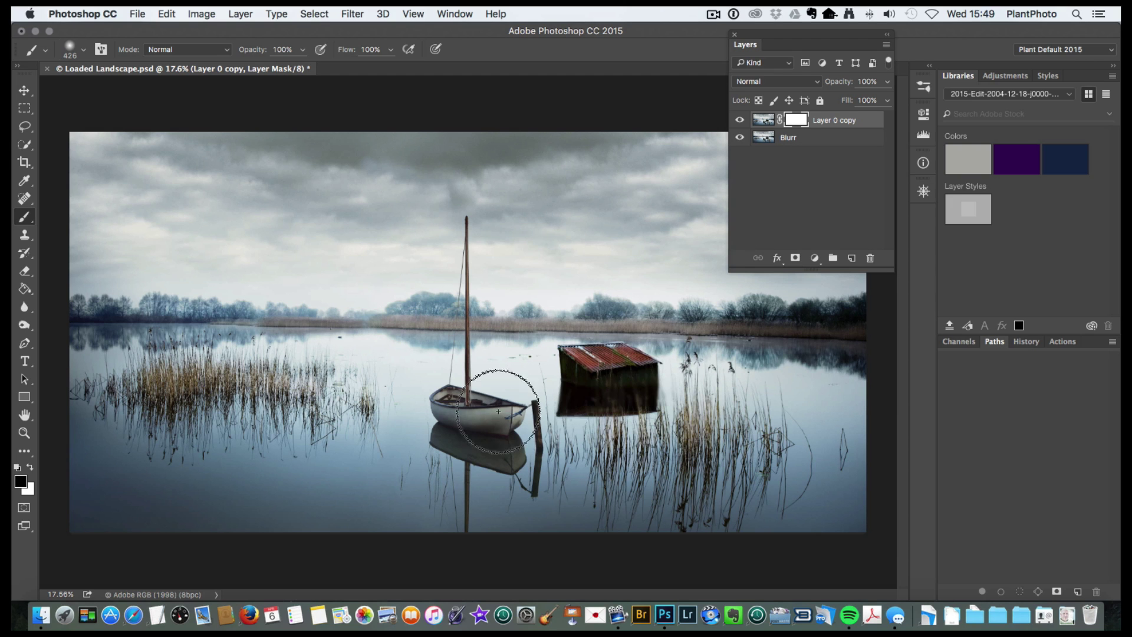
pyautogui.moveTo(522, 406); pyautogui.dragTo(439, 419)
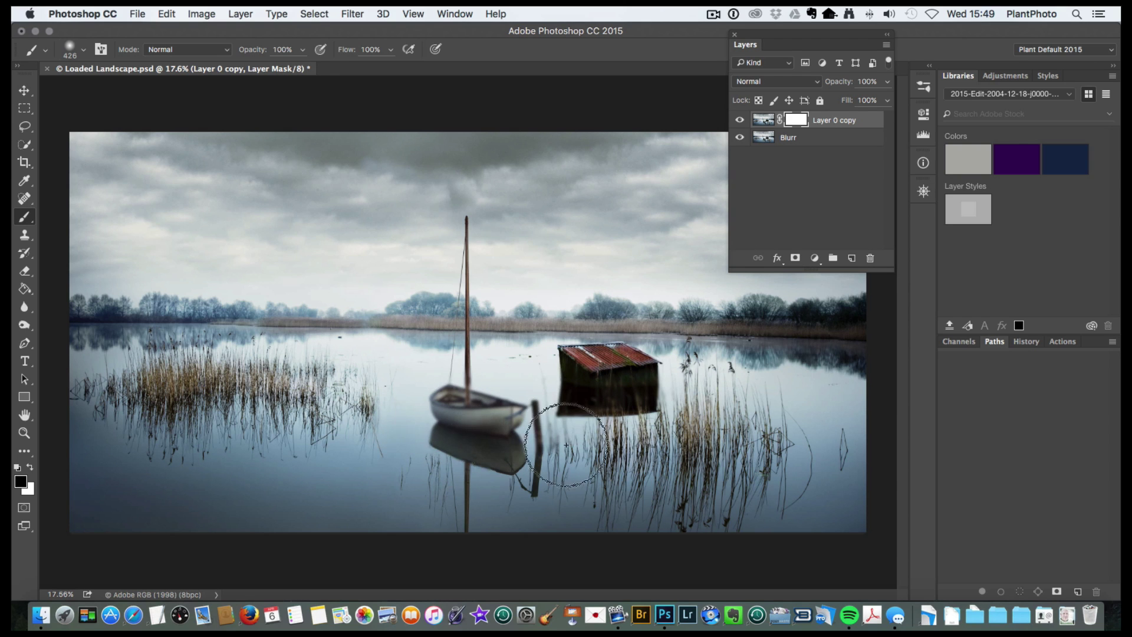
pyautogui.keyDown('alt'); pyautogui.click(797, 121); pyautogui.keyUp('alt')
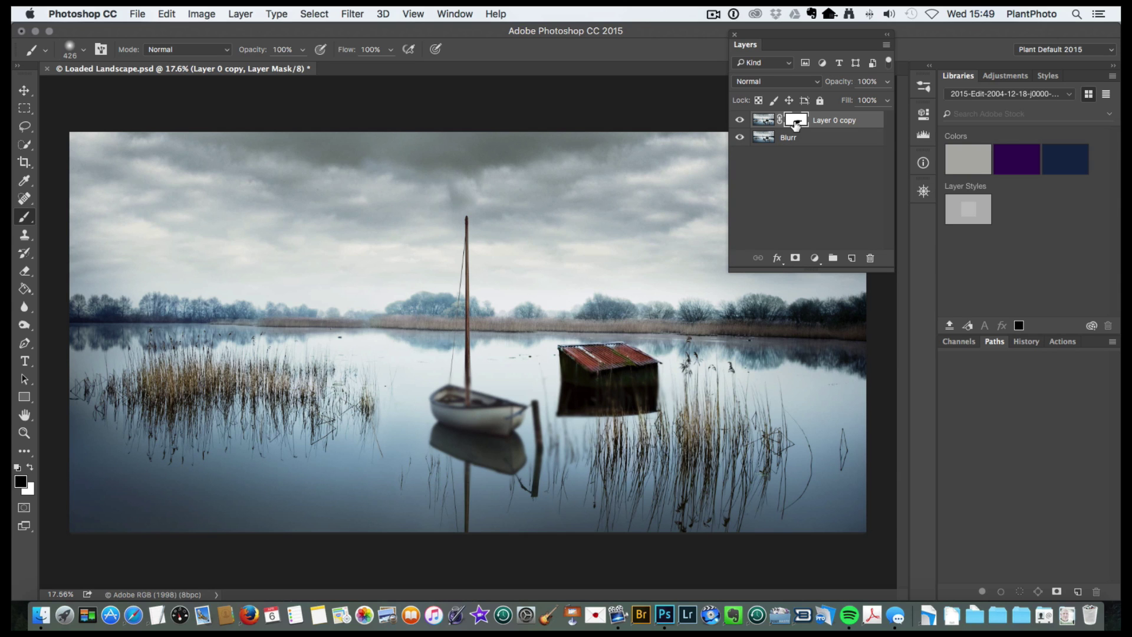
pyautogui.keyDown('shift'); pyautogui.click(796, 121); pyautogui.keyUp('shift')
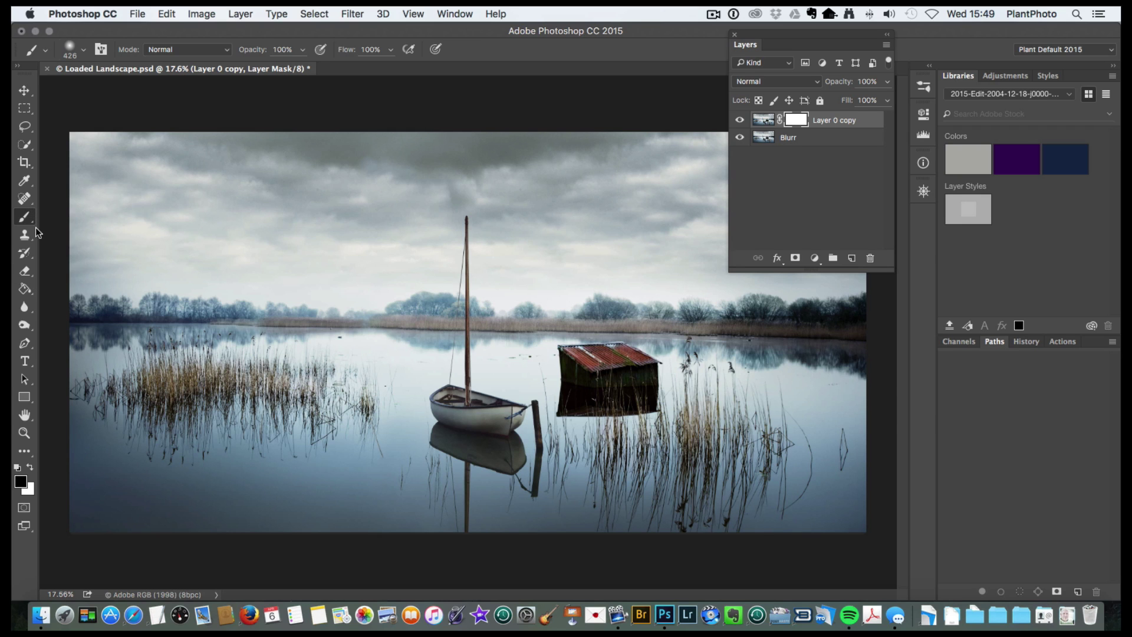
# Switch to the Gradient tool and pick the Foreground to Transparent preset.
pyautogui.click(24, 289)
pyautogui.rightClick(24, 289)
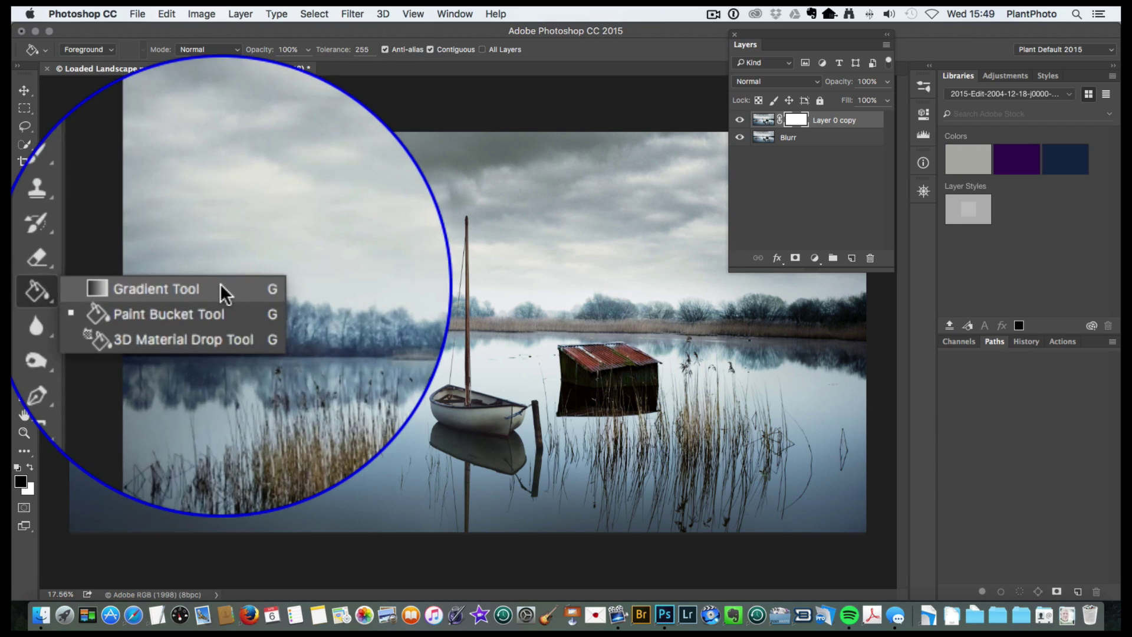
pyautogui.click(134, 285)
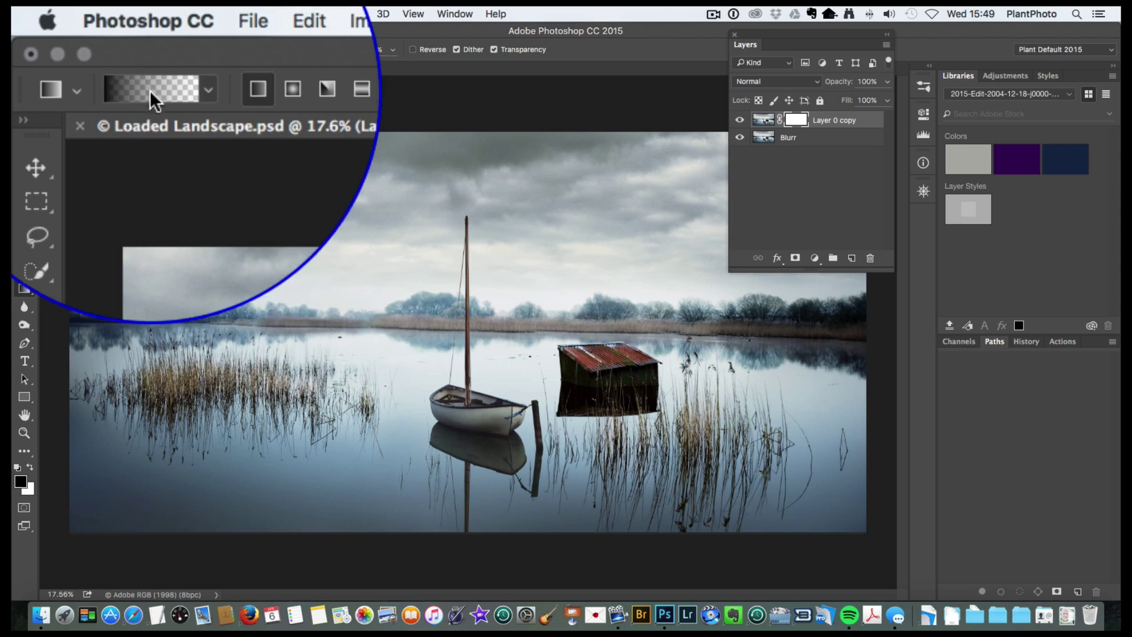
pyautogui.click(150, 90)
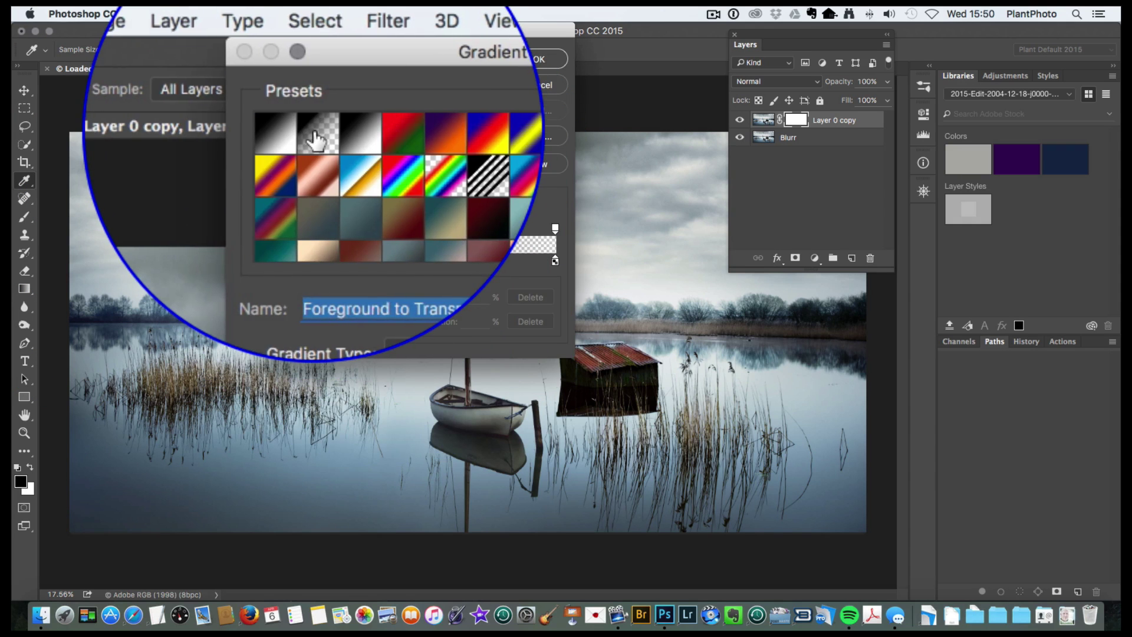
pyautogui.click(315, 137)
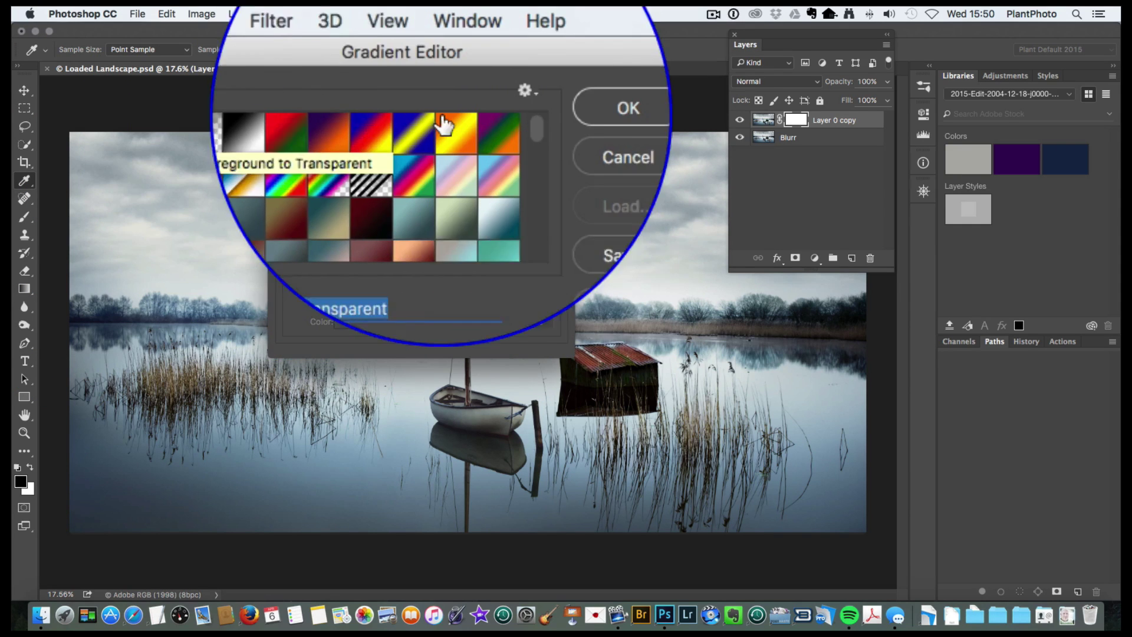
pyautogui.click(538, 59)
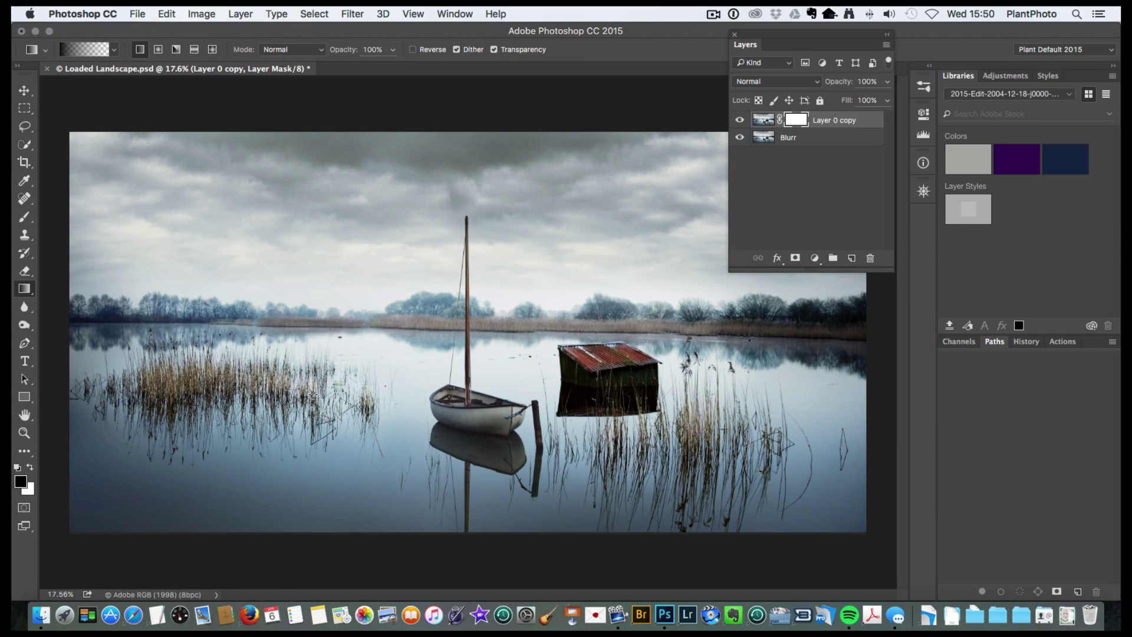
# Set a grey foreground, draw a bottom-up gradient on the mask, and compare.
pyautogui.click(22, 482)
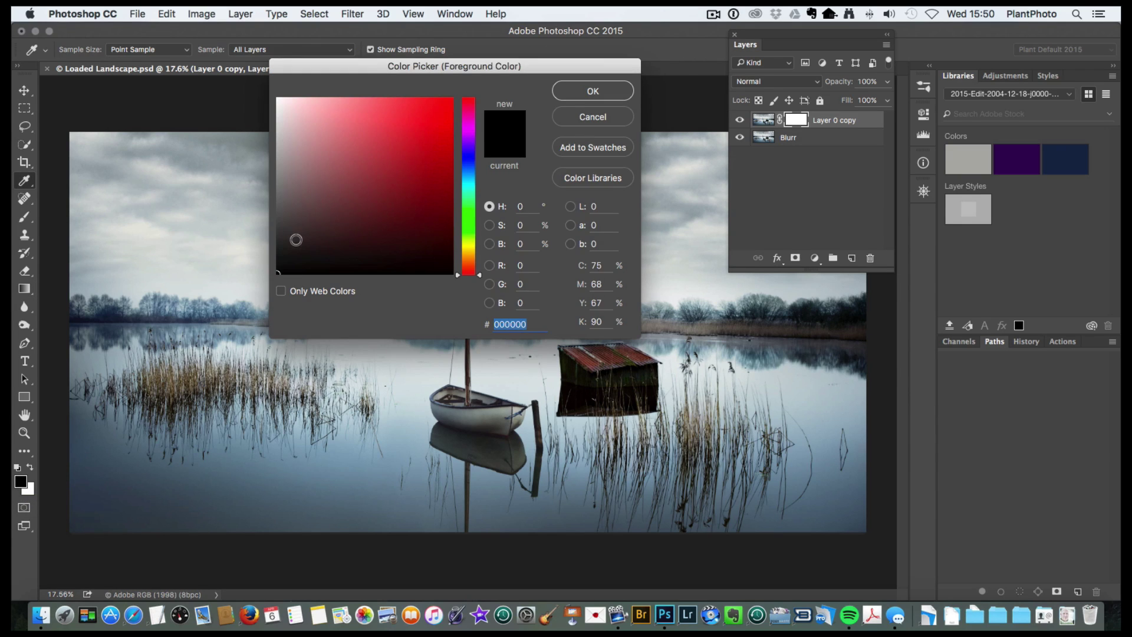
pyautogui.moveTo(293, 234); pyautogui.dragTo(277, 209)
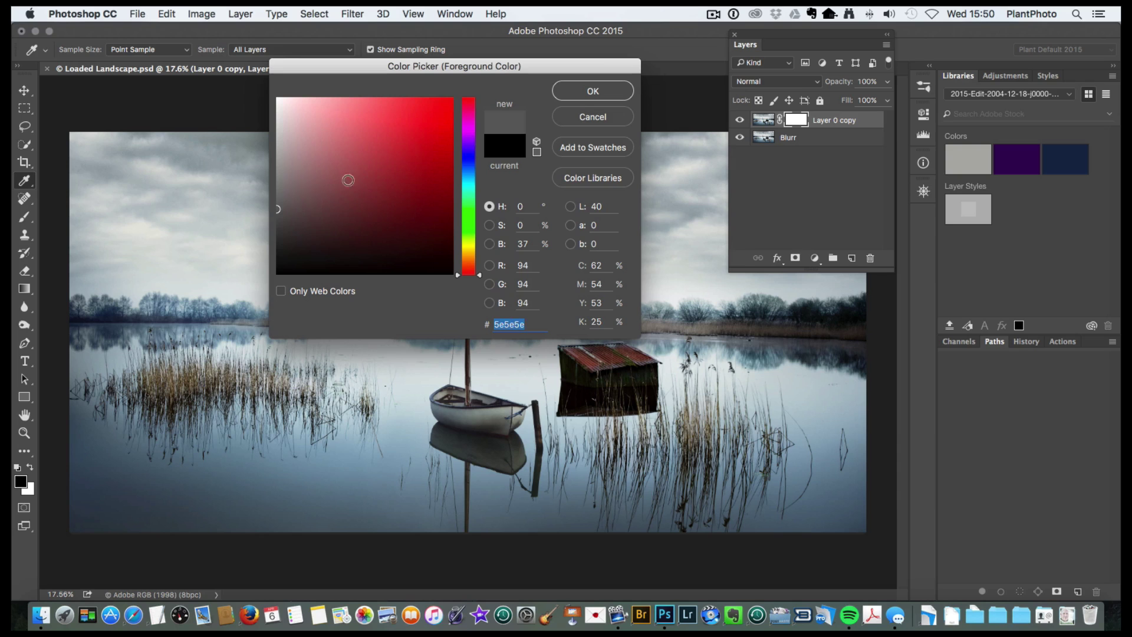
pyautogui.click(582, 93)
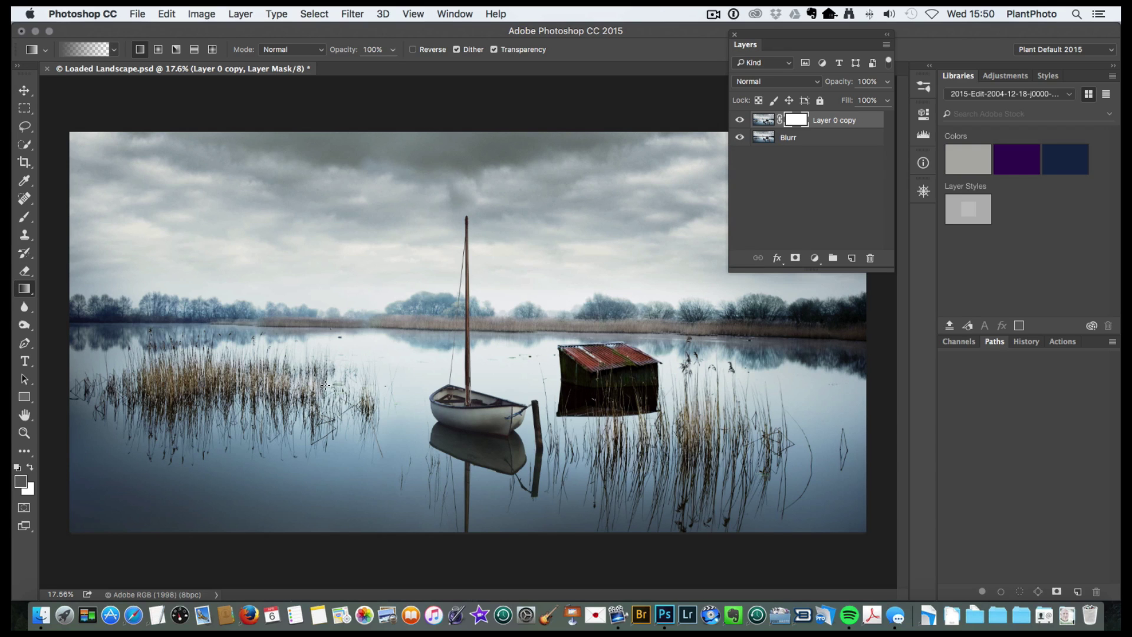
pyautogui.moveTo(474, 551); pyautogui.dragTo(469, 189)
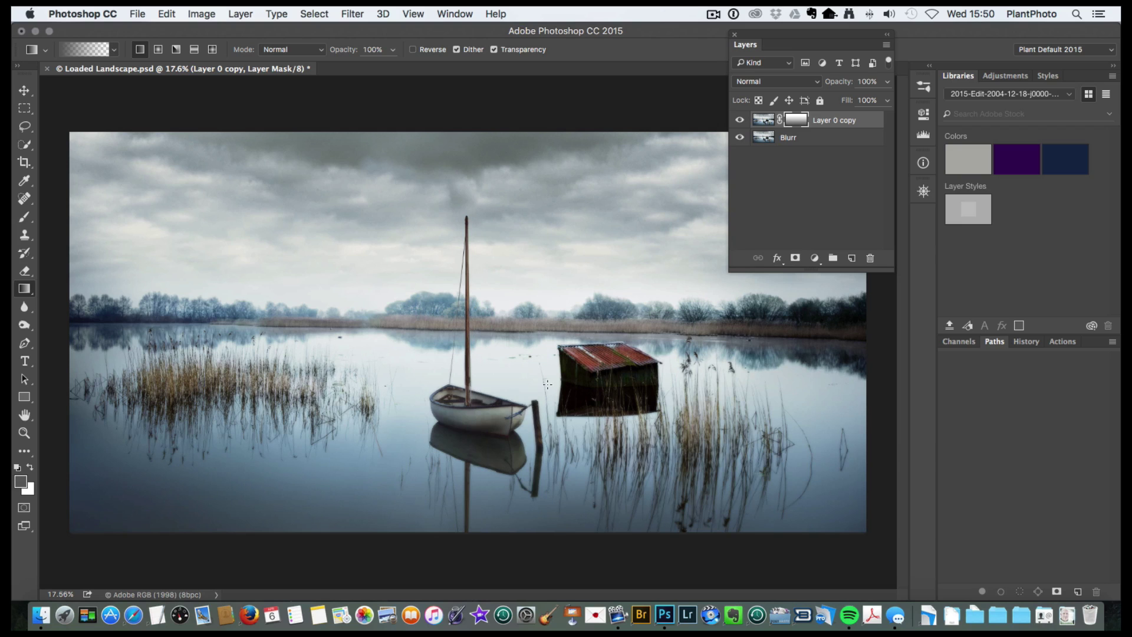
pyautogui.click(741, 121)
pyautogui.click(741, 121)
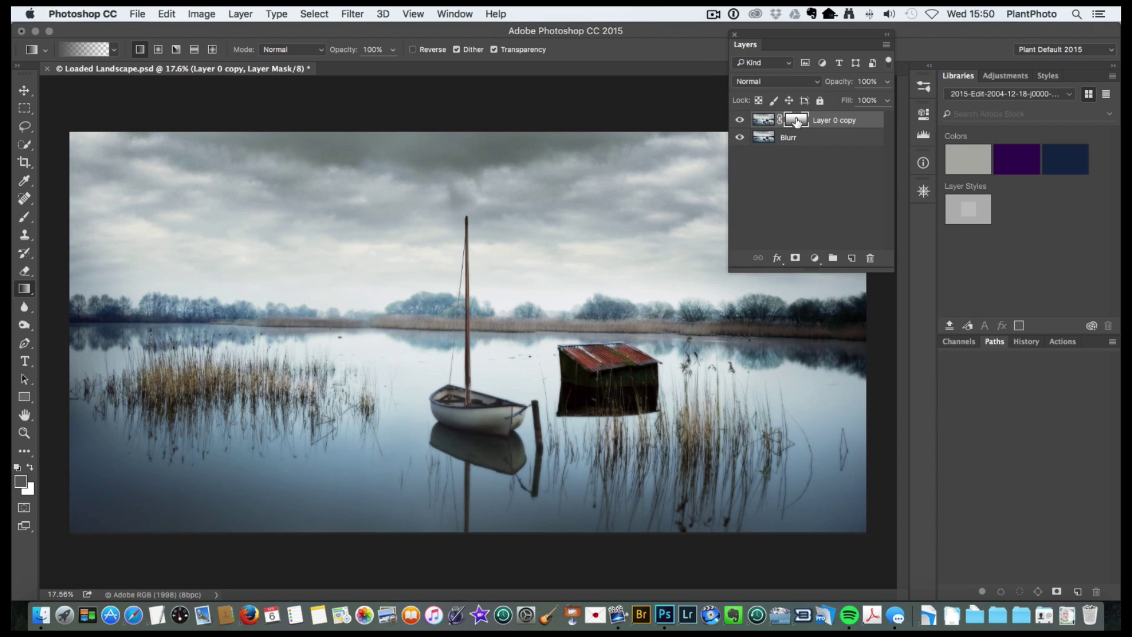
pyautogui.keyDown('alt'); pyautogui.click(795, 121); pyautogui.keyUp('alt')
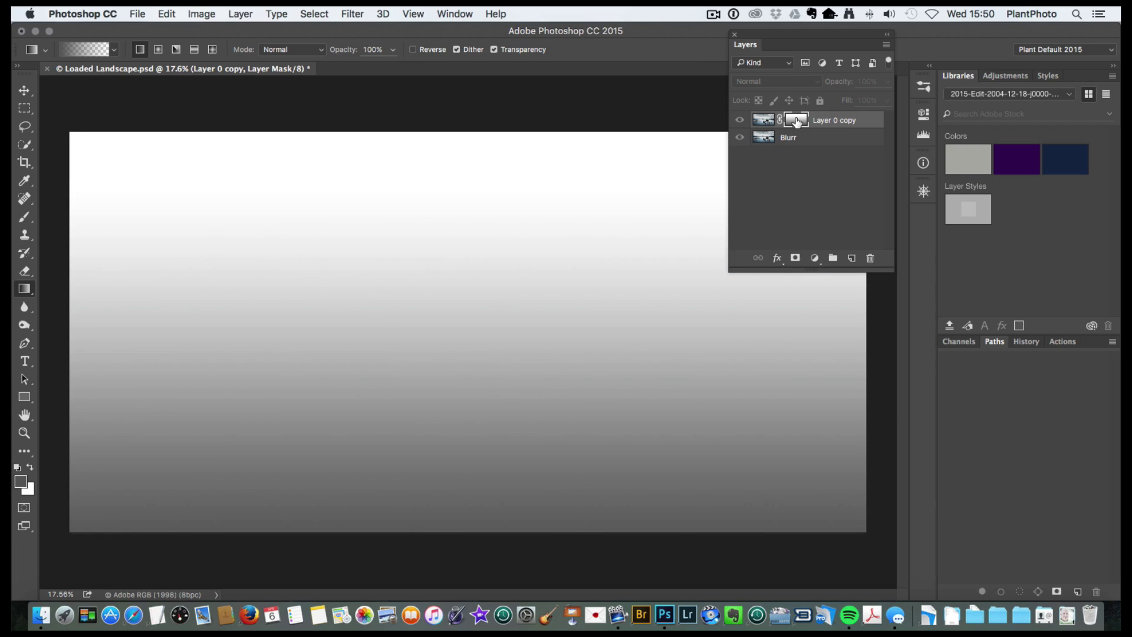
pyautogui.keyDown('alt'); pyautogui.click(795, 121); pyautogui.keyUp('alt')
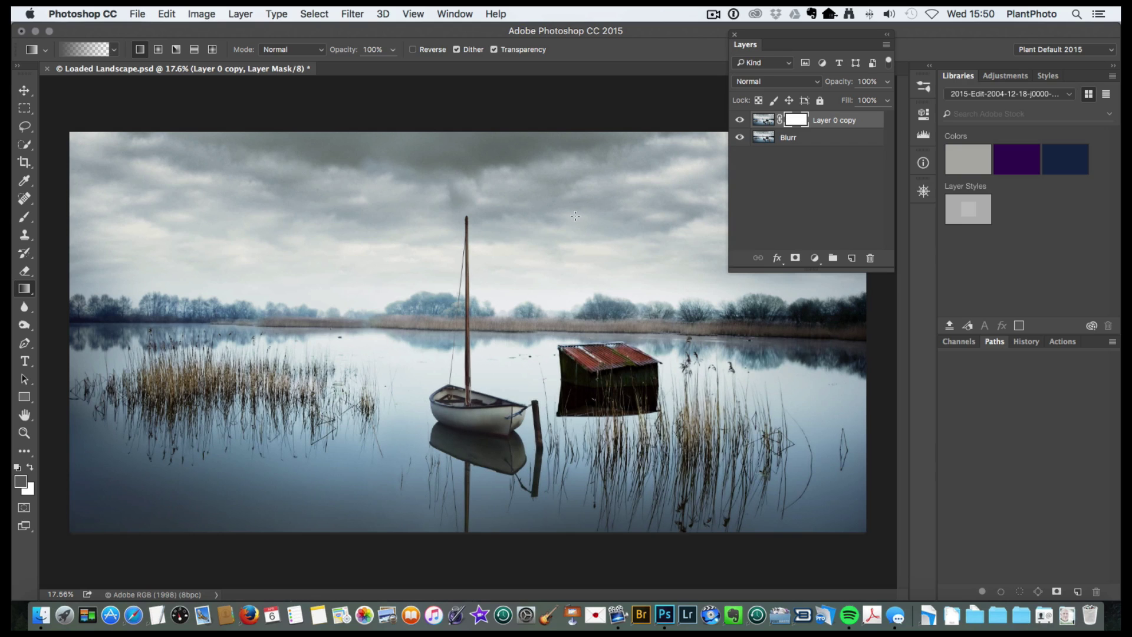
# Switch to near-black foreground, redraw the bottom-up gradient, and check the mask.
pyautogui.click(20, 481)
pyautogui.click(278, 272)
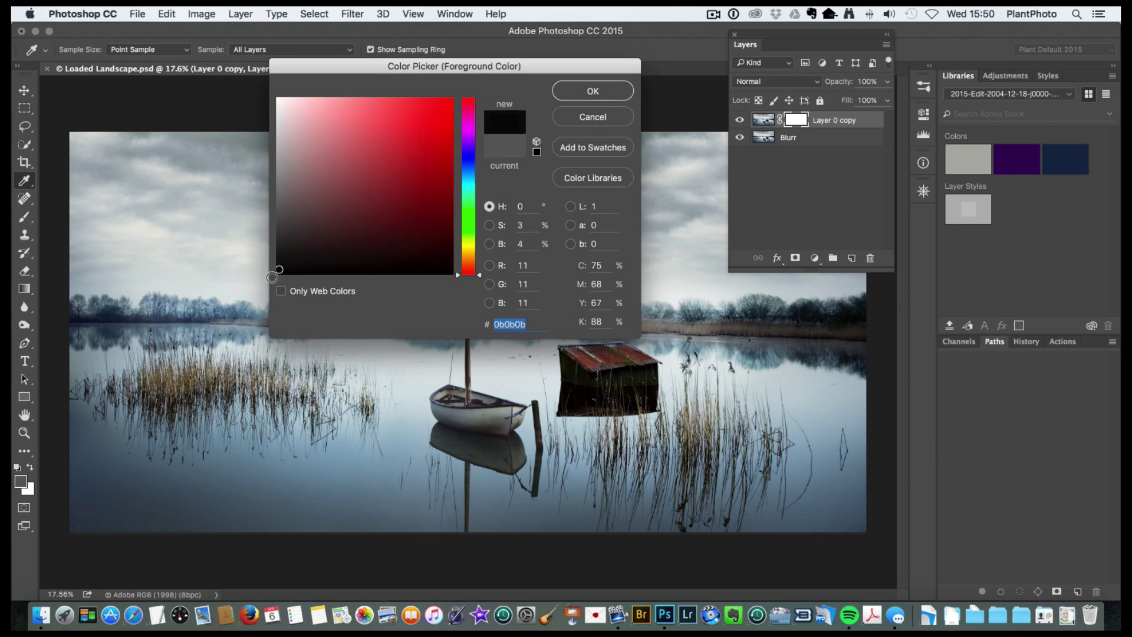
pyautogui.click(593, 91)
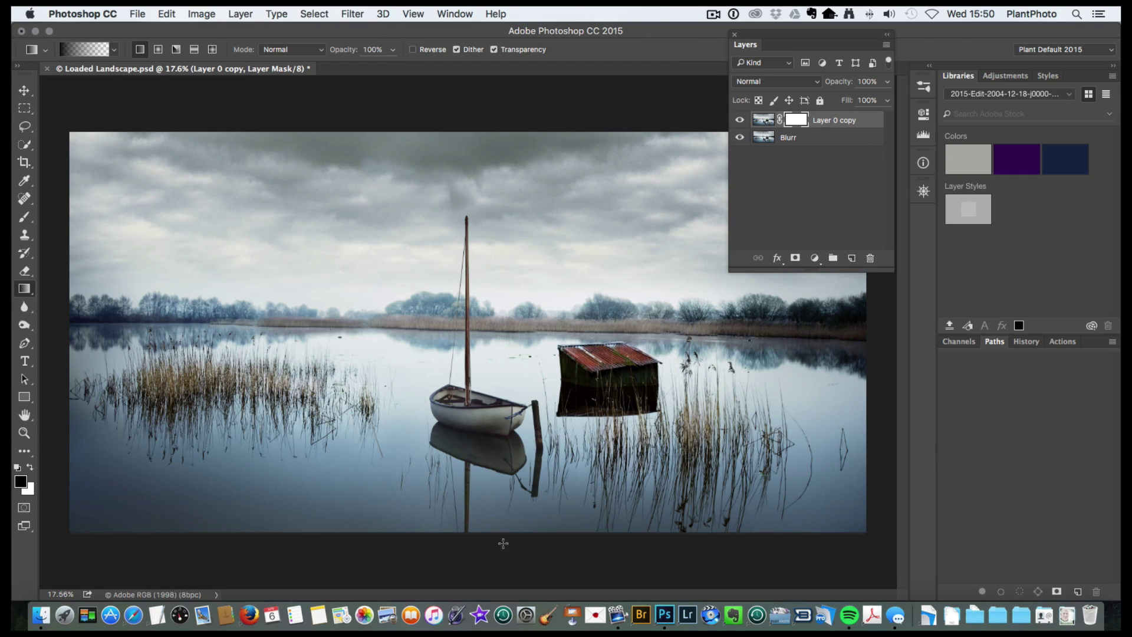
pyautogui.moveTo(502, 543); pyautogui.dragTo(501, 212)
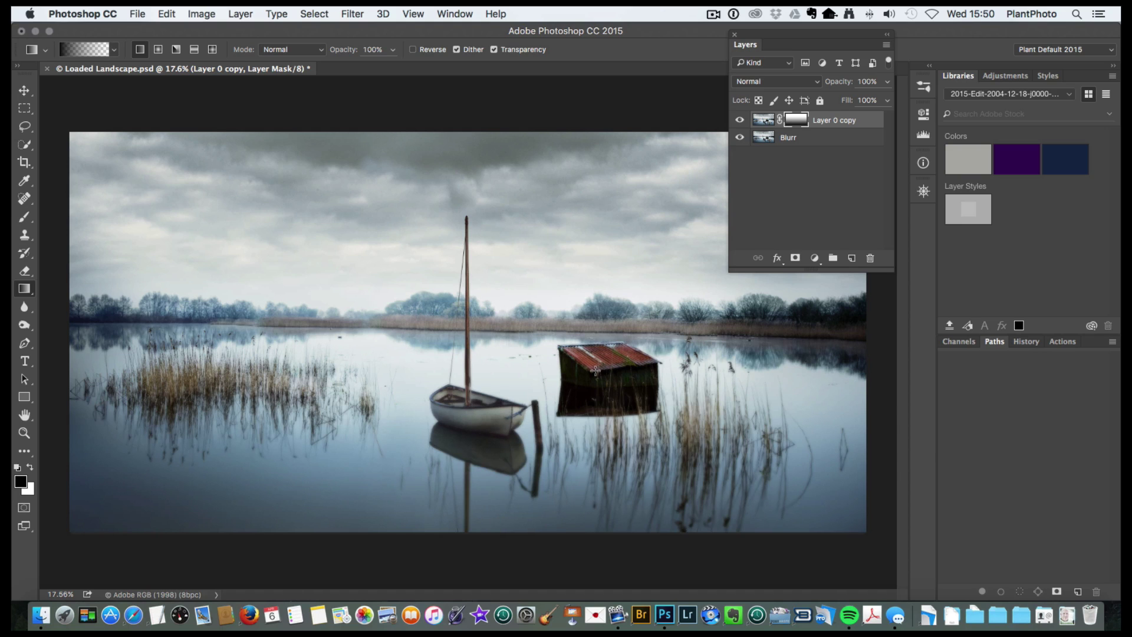
pyautogui.click(739, 121)
pyautogui.click(740, 120)
pyautogui.keyDown('alt'); pyautogui.click(795, 122); pyautogui.keyUp('alt')
pyautogui.keyDown('alt'); pyautogui.click(799, 120); pyautogui.keyUp('alt')
# Delete the gradient mask and add a fresh white mask to Layer 0 copy.
pyautogui.rightClick(794, 122)
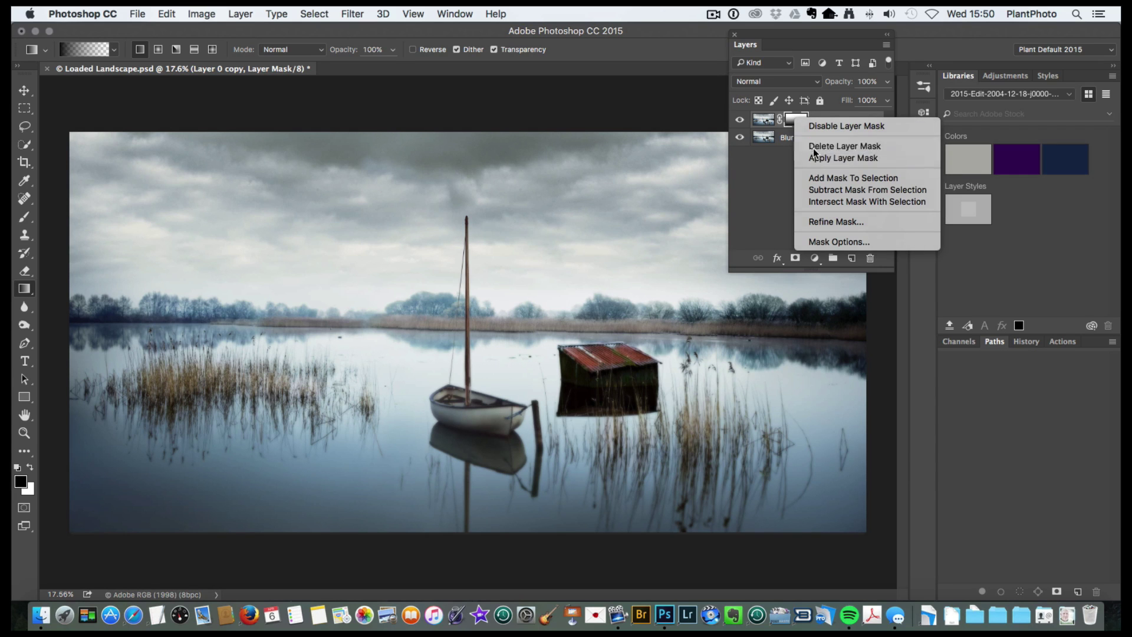
pyautogui.click(842, 146)
pyautogui.click(795, 257)
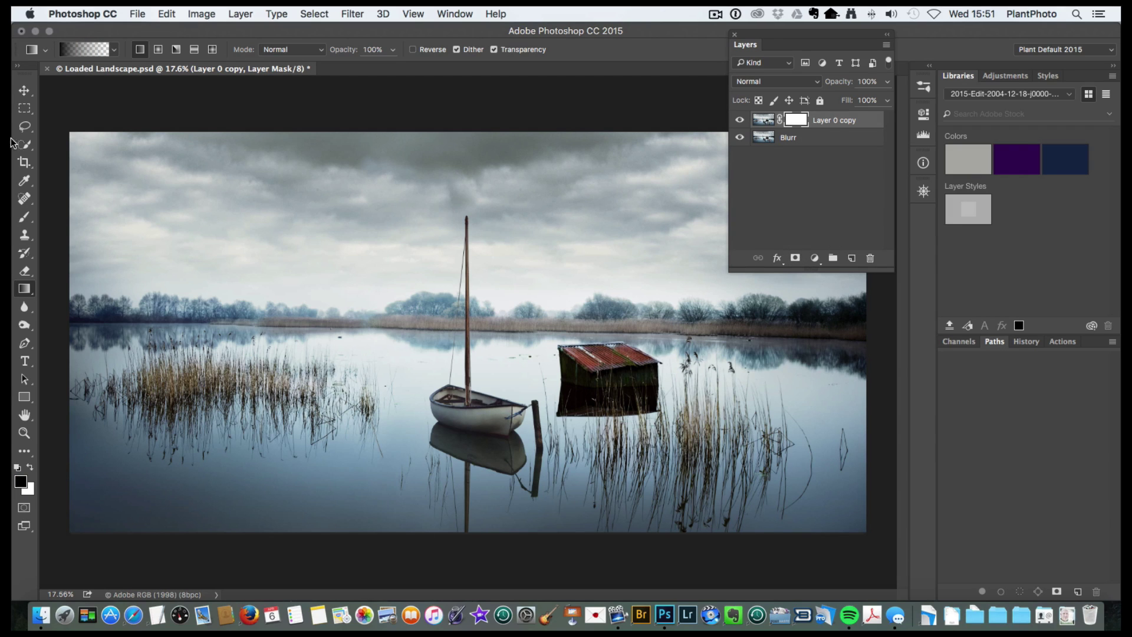
# Shrink the brush and paint black over the lower-right reed reflections.
pyautogui.click(23, 217)
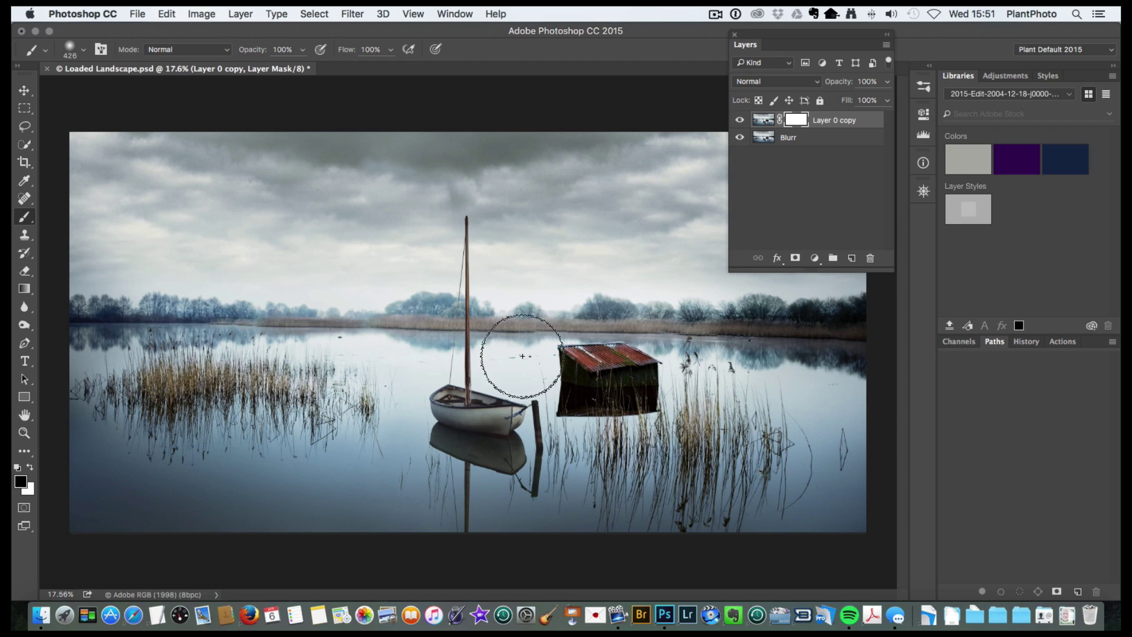
pyautogui.keyDown('ctrl'); pyautogui.keyDown('alt'); pyautogui.moveTo(521, 356); pyautogui.dragTo(537, 562); pyautogui.keyUp('alt'); pyautogui.keyUp('ctrl')
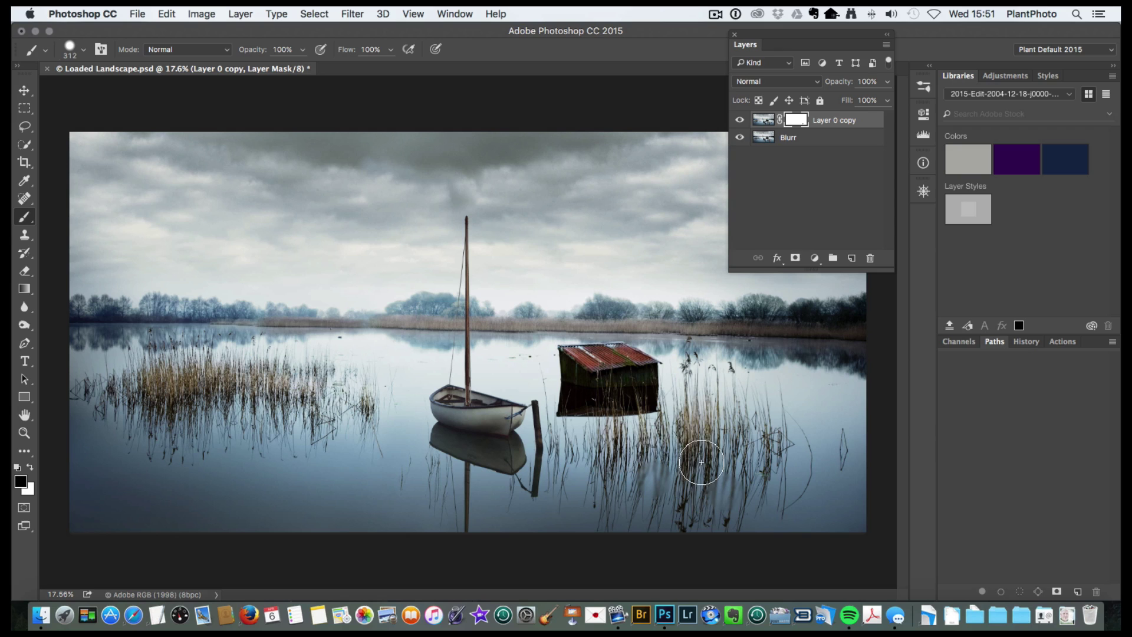
pyautogui.click(379, 49)
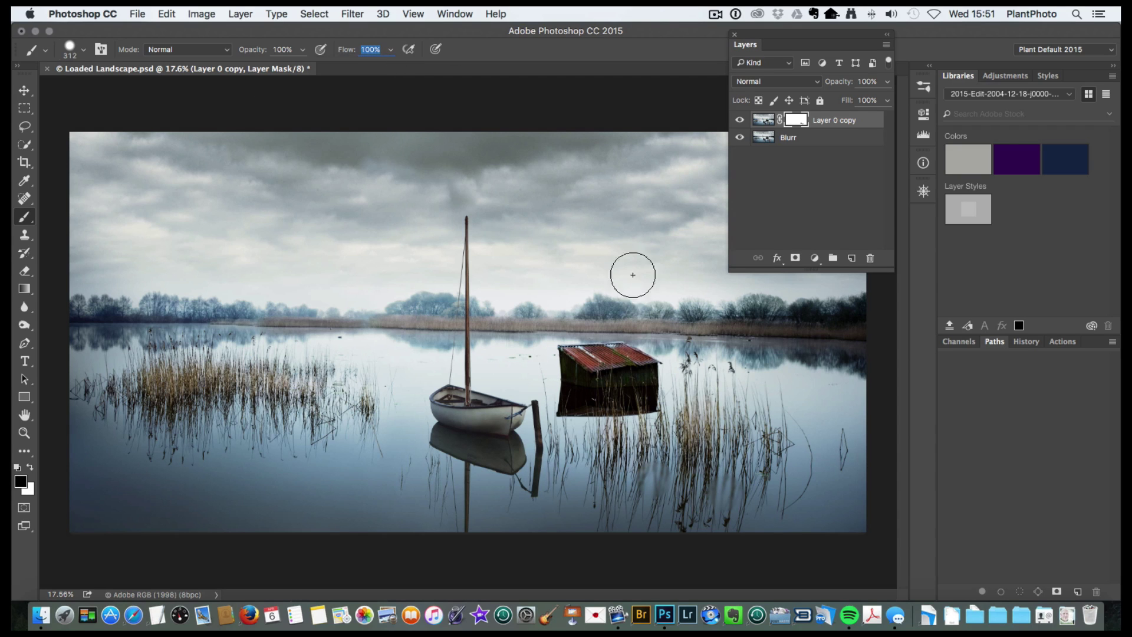
pyautogui.moveTo(716, 491); pyautogui.dragTo(699, 438)
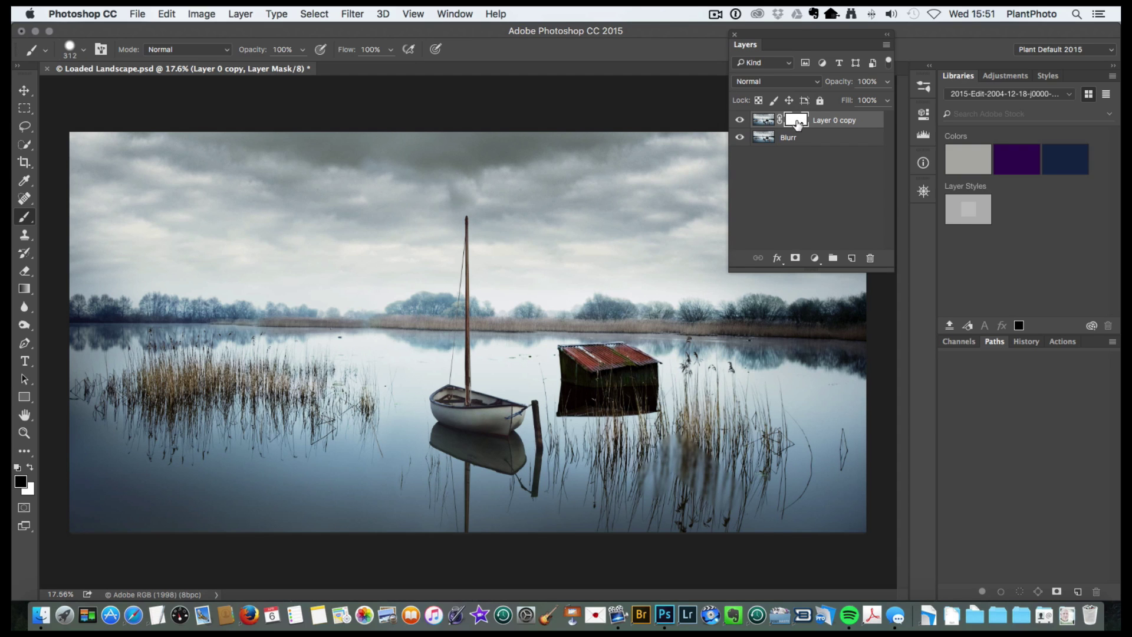
# View the mask alone and lasso a loose selection around the black strokes.
pyautogui.keyDown('alt'); pyautogui.click(798, 121); pyautogui.keyUp('alt')
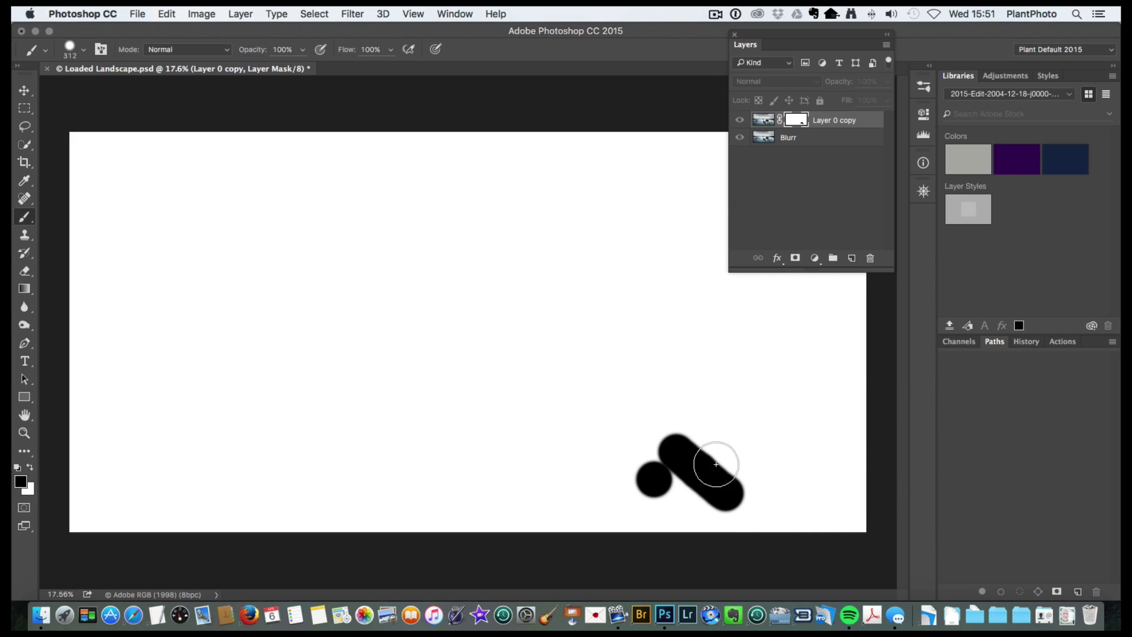
pyautogui.keyDown('alt'); pyautogui.click(795, 123); pyautogui.keyUp('alt')
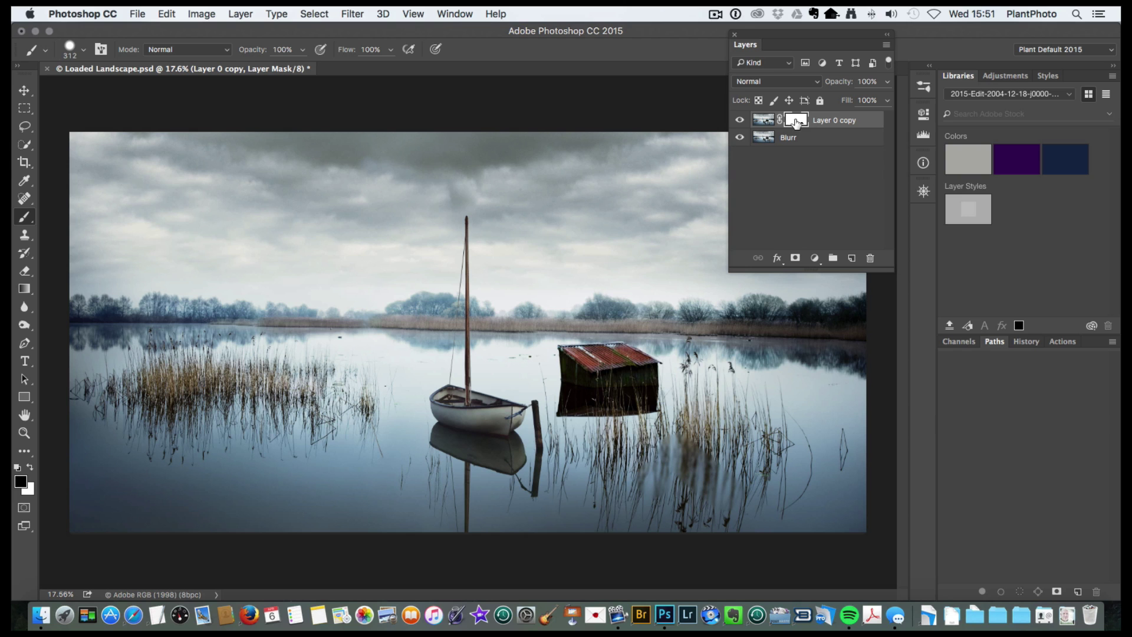
pyautogui.keyDown('alt'); pyautogui.click(797, 124); pyautogui.keyUp('alt')
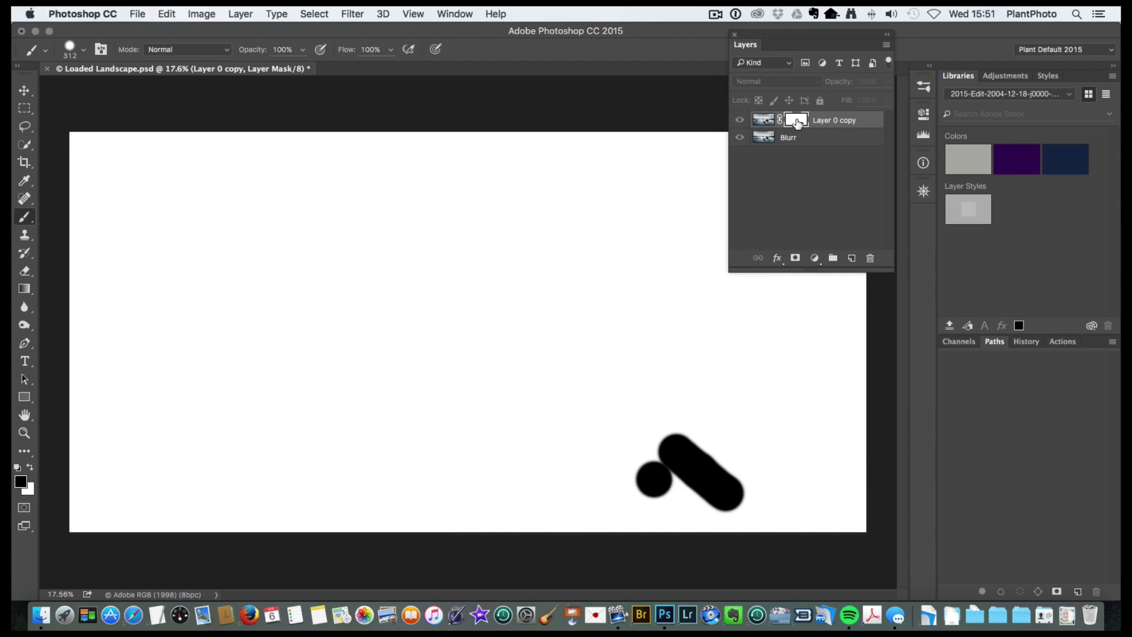
pyautogui.keyDown('alt'); pyautogui.click(796, 122); pyautogui.keyUp('alt')
pyautogui.click(25, 127)
pyautogui.moveTo(724, 436)
pyautogui.mouseDown()
pyautogui.moveTo(773, 519)
pyautogui.moveTo(698, 417)
pyautogui.moveTo(751, 427)
pyautogui.mouseUp()
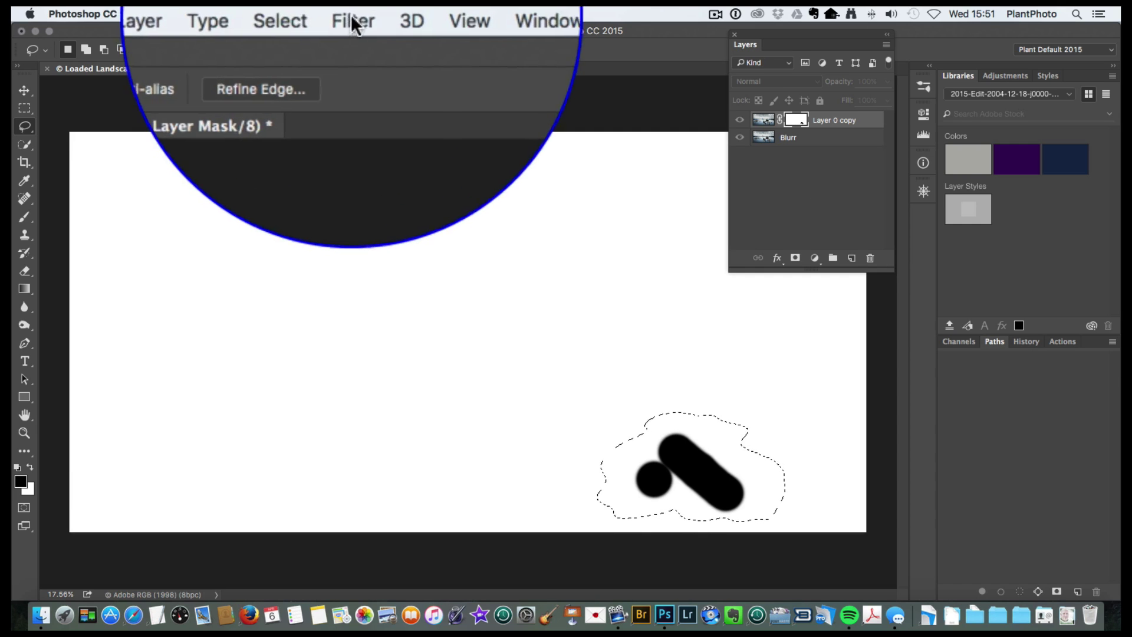
# Apply a Gaussian Blur of about 31.7 radius to the selected mask area.
pyautogui.click(352, 15)
pyautogui.click(379, 244)
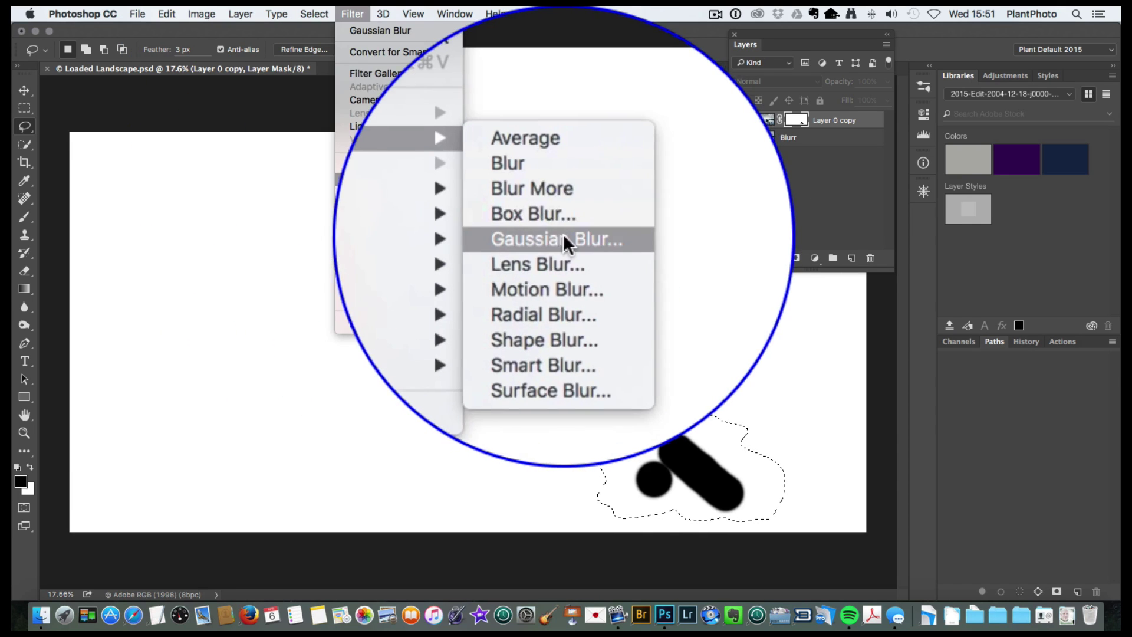
pyautogui.click(561, 233)
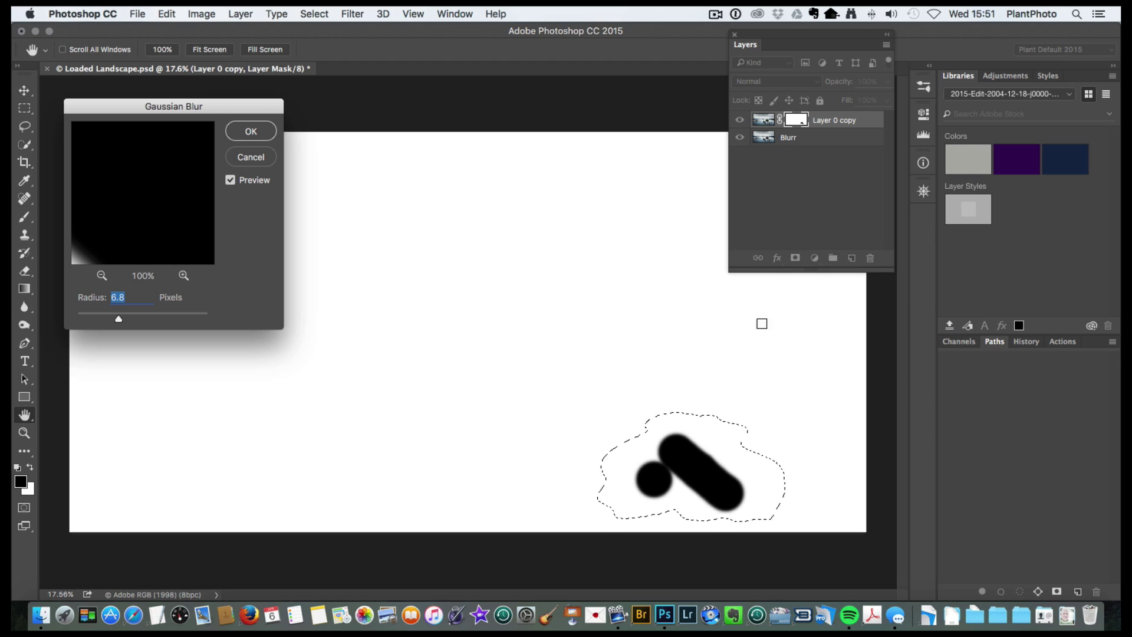
pyautogui.click(718, 462)
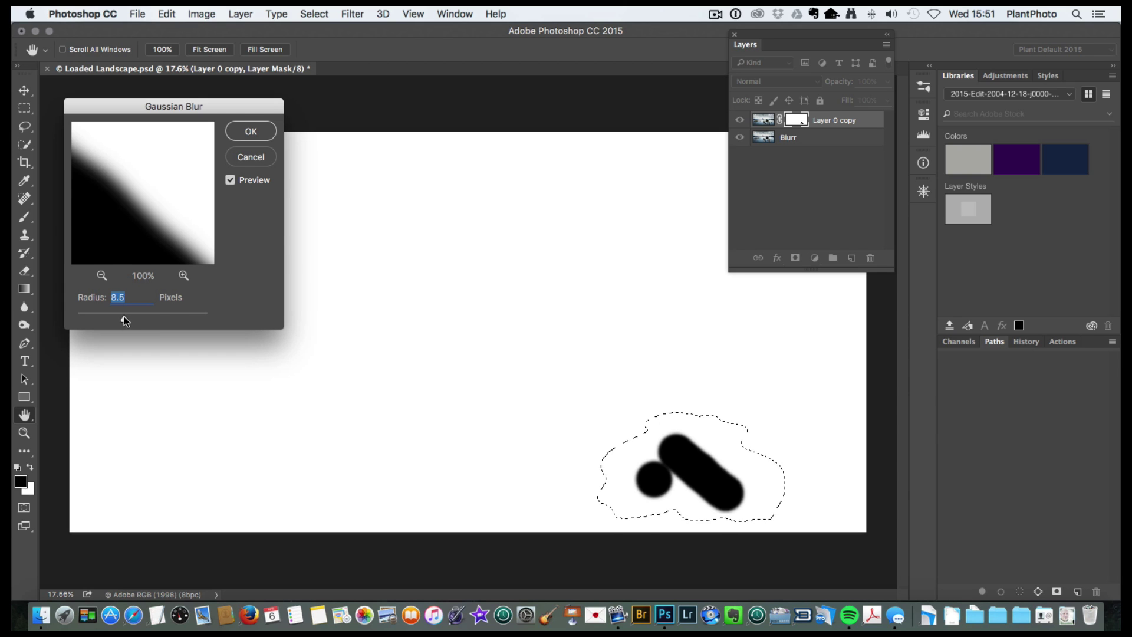
pyautogui.moveTo(134, 316); pyautogui.dragTo(141, 317)
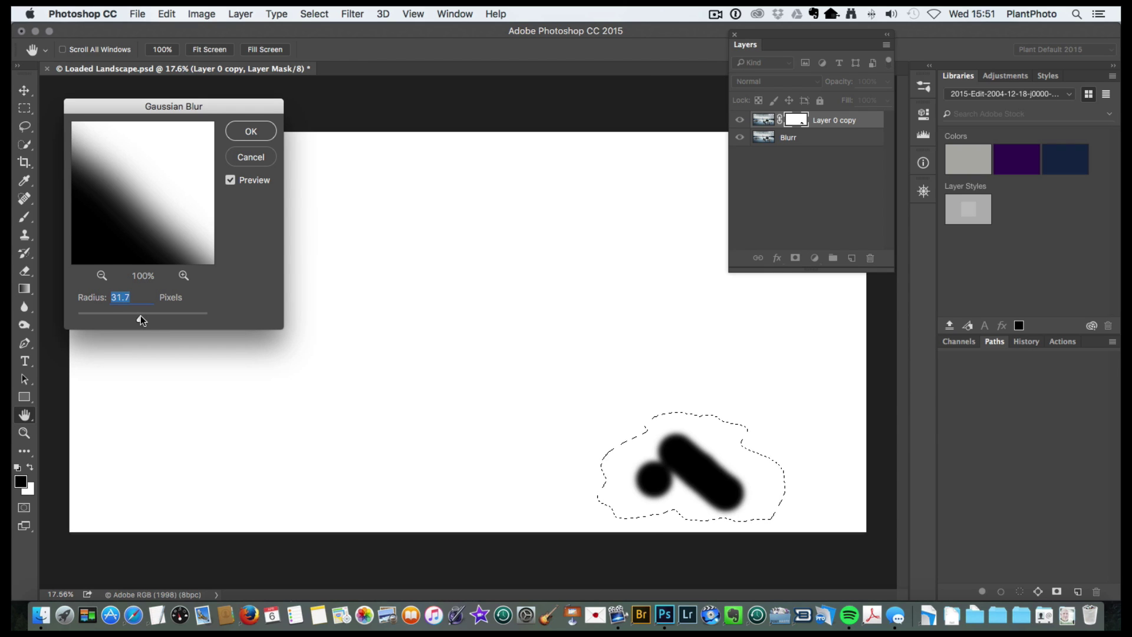
pyautogui.click(265, 132)
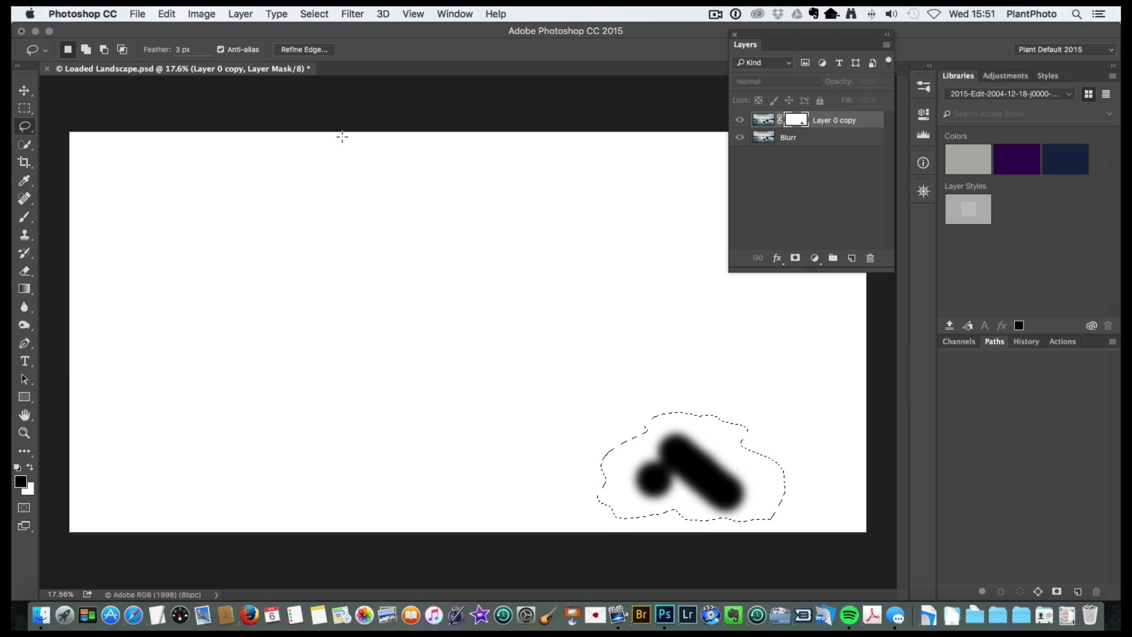
pyautogui.keyDown('alt'); pyautogui.click(794, 122); pyautogui.keyUp('alt')
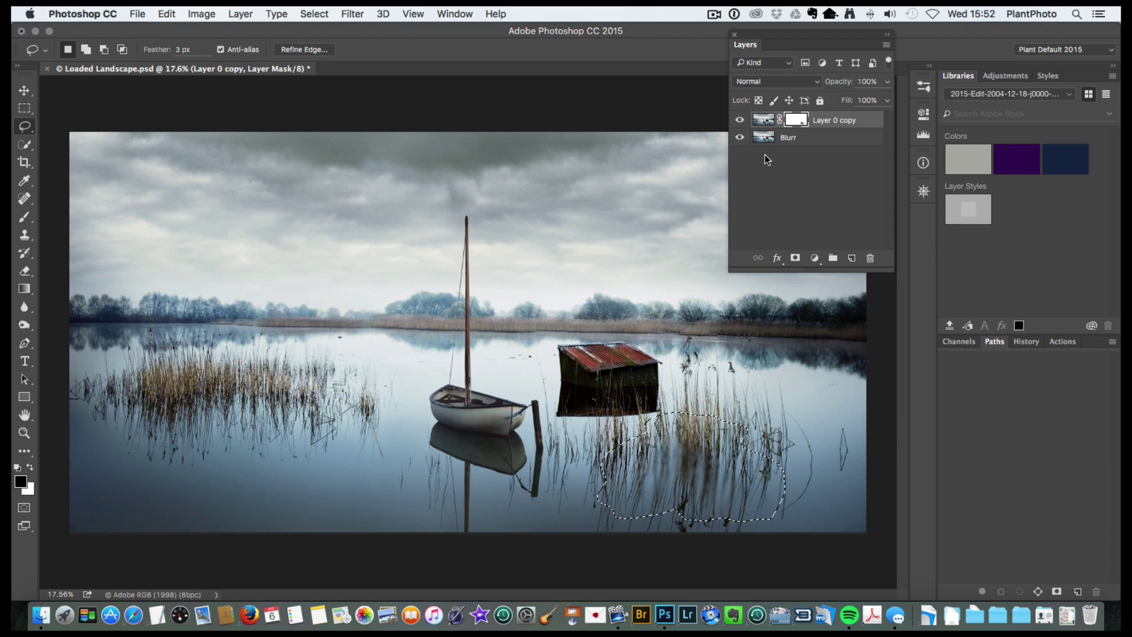
# Reapply the blur twice, check the mask, and deselect.
pyautogui.press('super+f')
pyautogui.press('super+f')
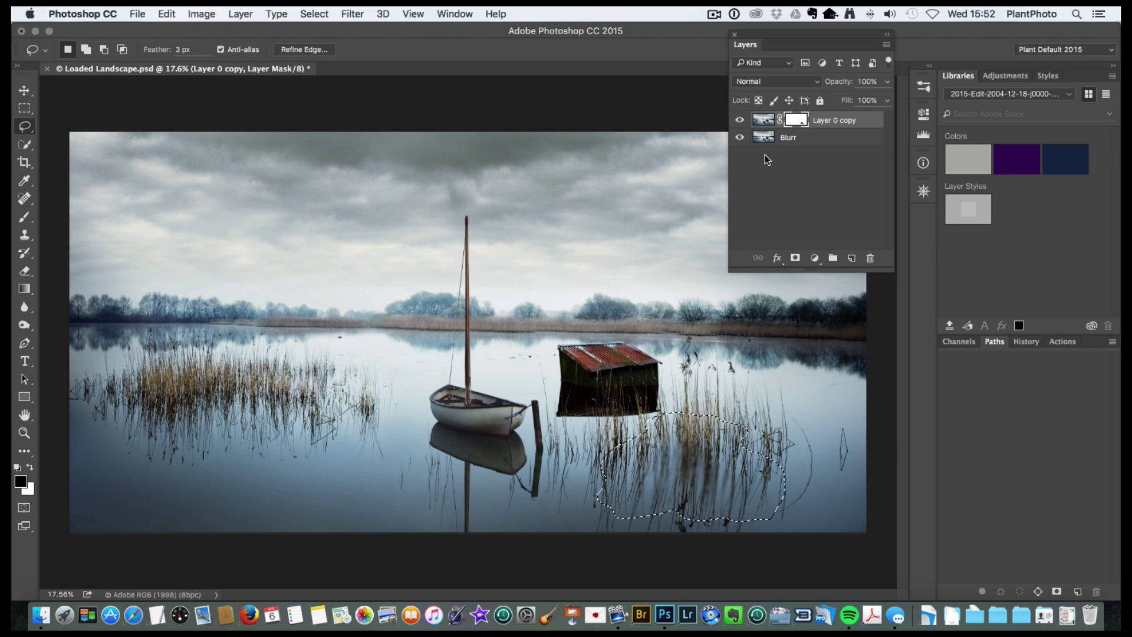
pyautogui.press('super+f')
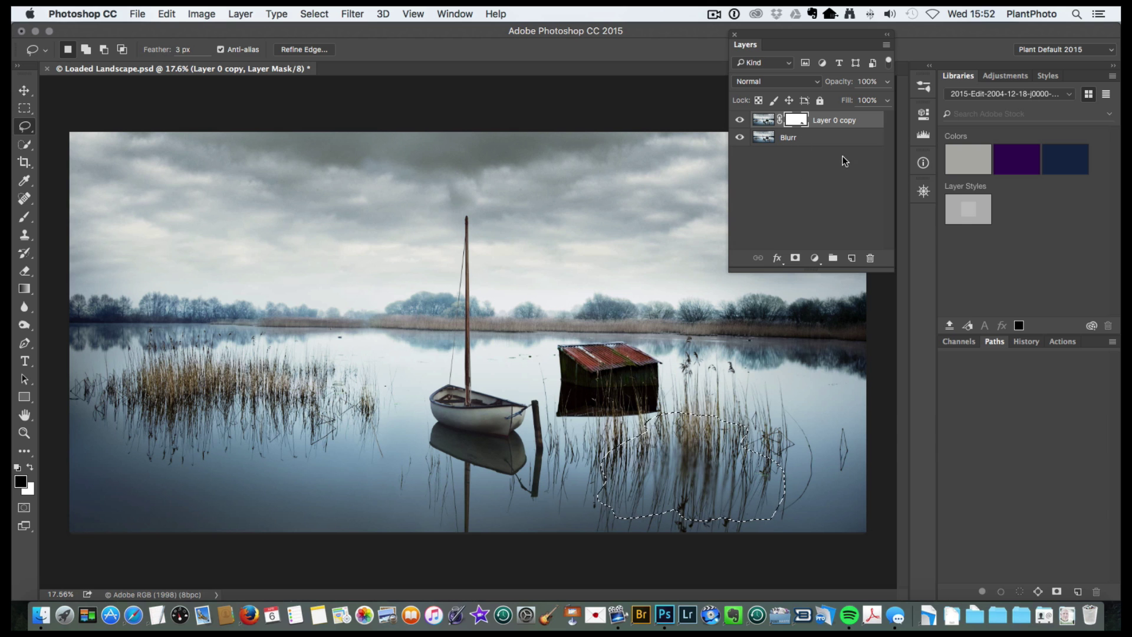
pyautogui.keyDown('alt'); pyautogui.click(796, 120); pyautogui.keyUp('alt')
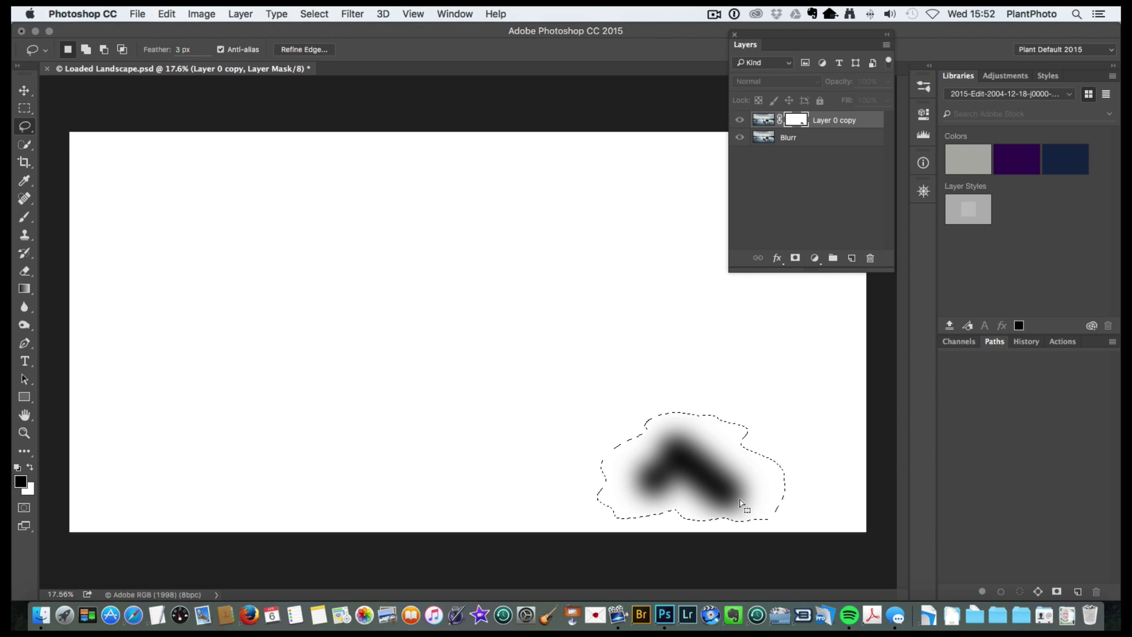
pyautogui.press('super+d')
# Enlarge the brush to about 770 px and paint black over the reeds, then view the mask.
pyautogui.keyDown('alt'); pyautogui.click(796, 120); pyautogui.keyUp('alt')
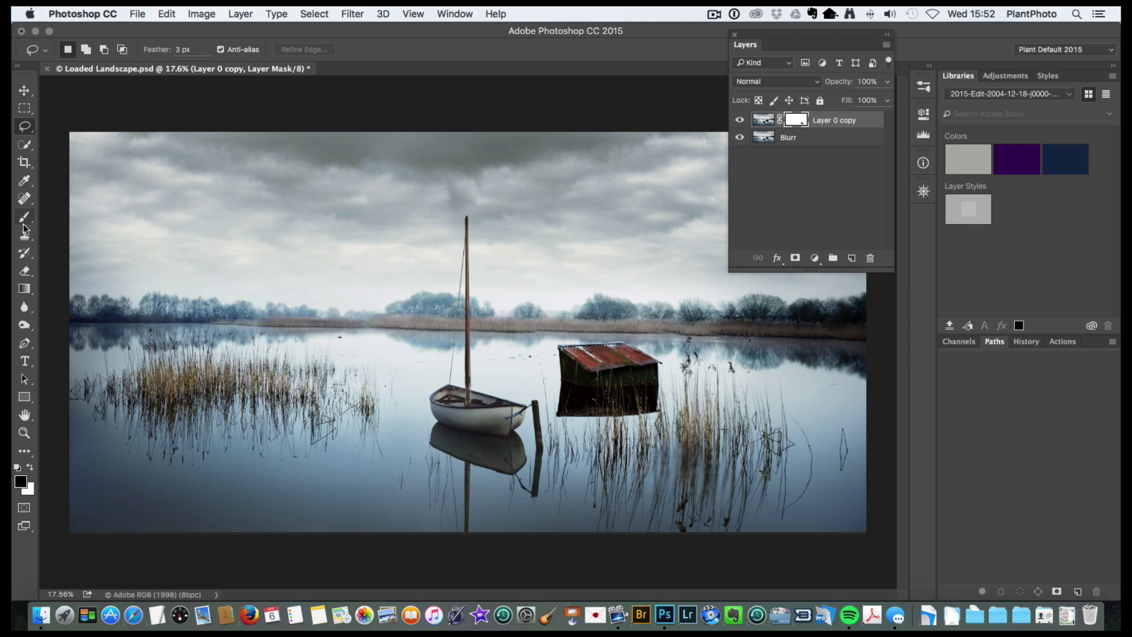
pyautogui.click(25, 219)
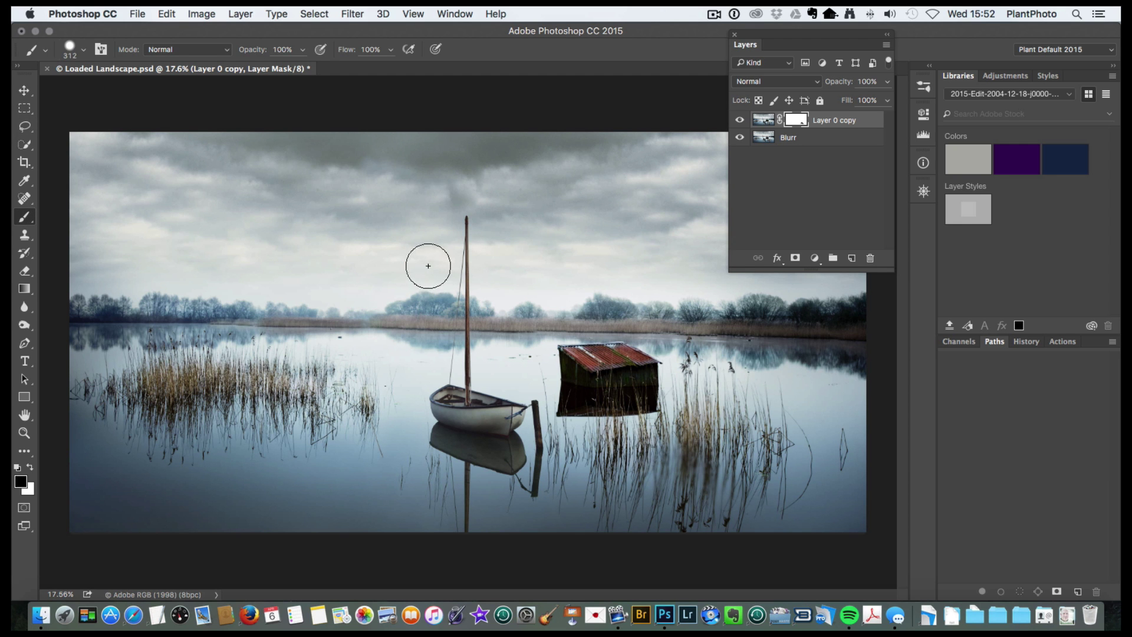
pyautogui.moveTo(426, 266)
pyautogui.mouseDown()
pyautogui.moveTo(314, 235)
pyautogui.moveTo(398, 222)
pyautogui.mouseUp()
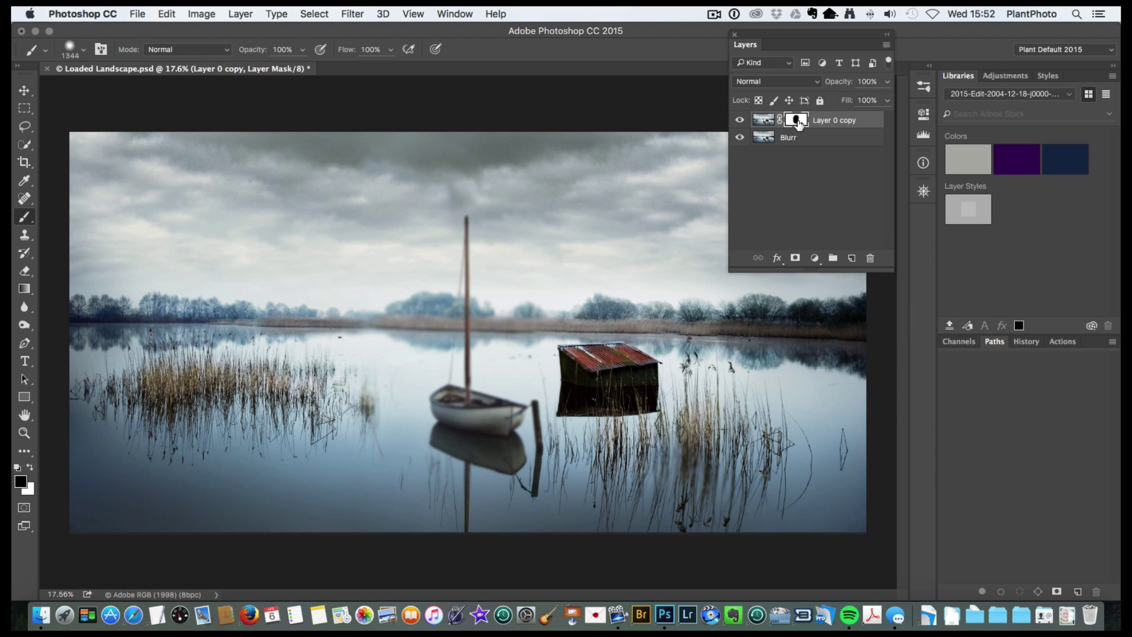
pyautogui.moveTo(309, 365); pyautogui.dragTo(263, 365)
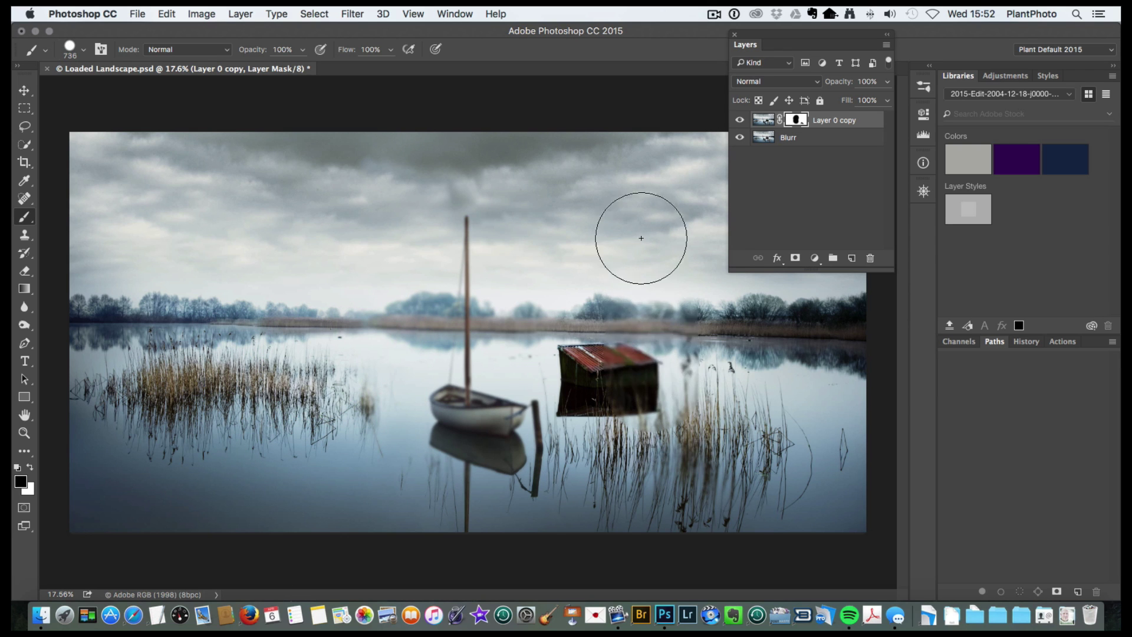
pyautogui.moveTo(718, 446); pyautogui.dragTo(760, 424)
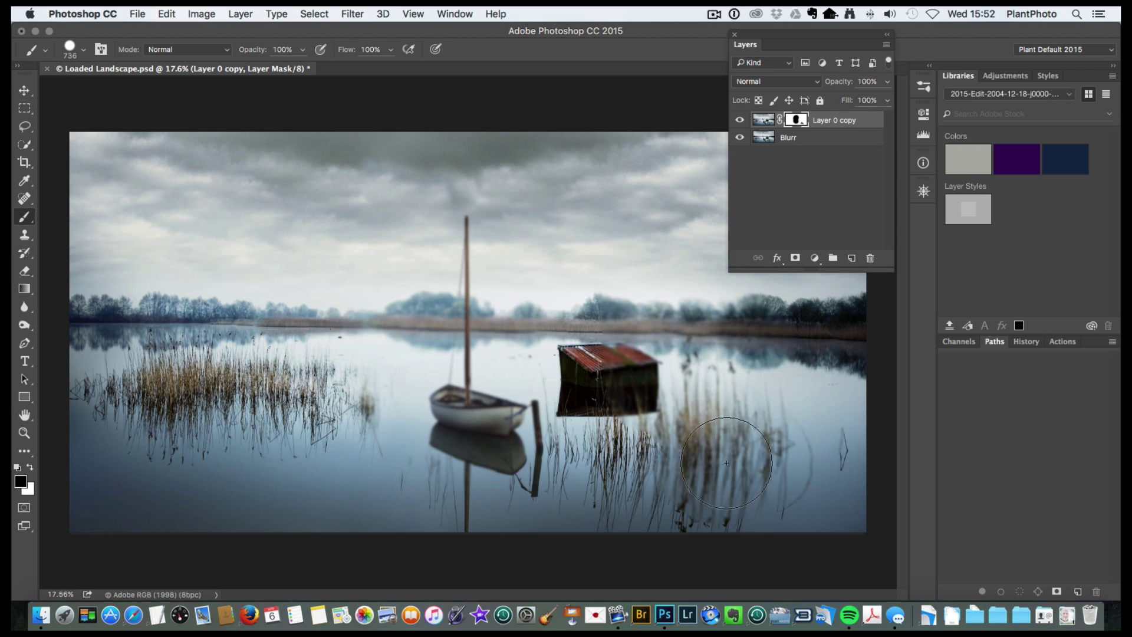
pyautogui.keyDown('alt'); pyautogui.click(798, 120); pyautogui.keyUp('alt')
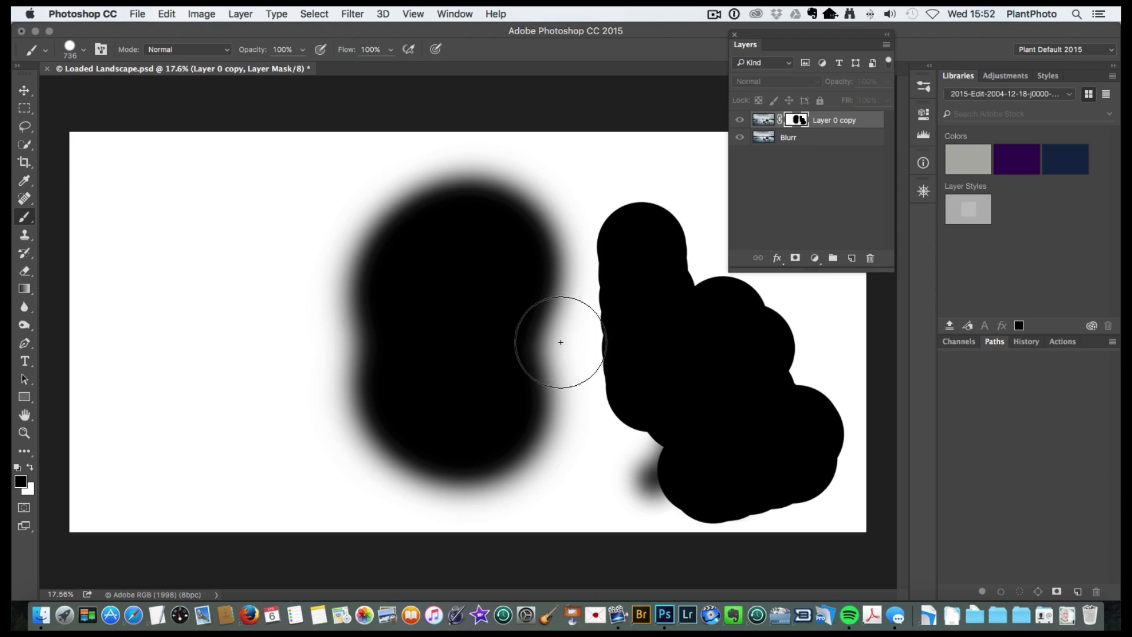
# Lasso the top of the right-hand mask shape and reapply the blur twice.
pyautogui.click(25, 126)
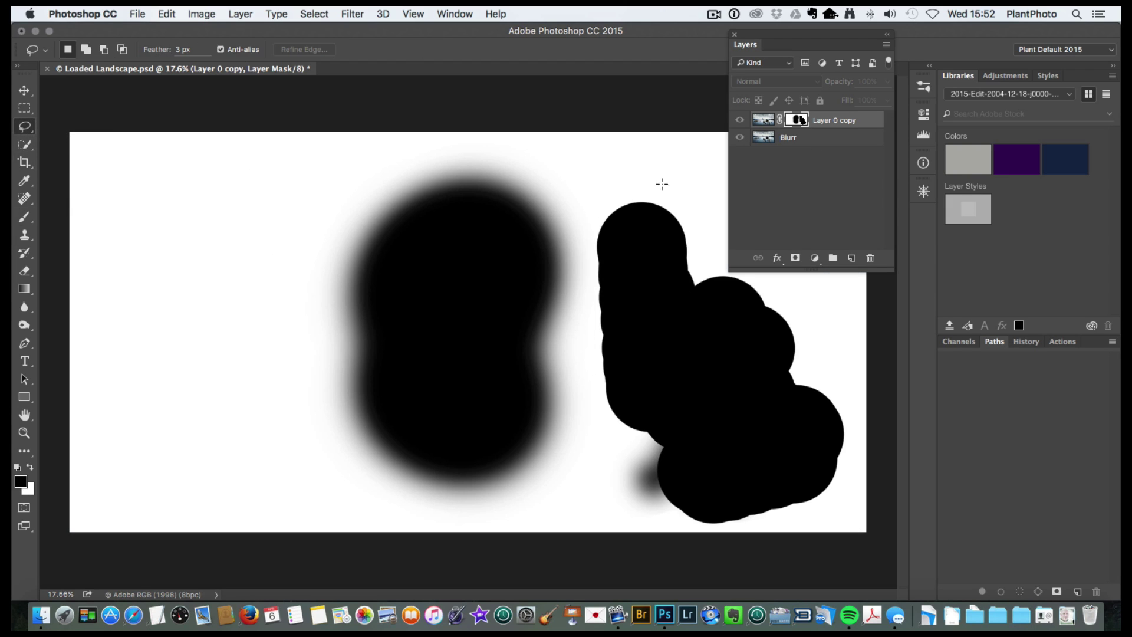
pyautogui.moveTo(662, 184); pyautogui.dragTo(578, 290)
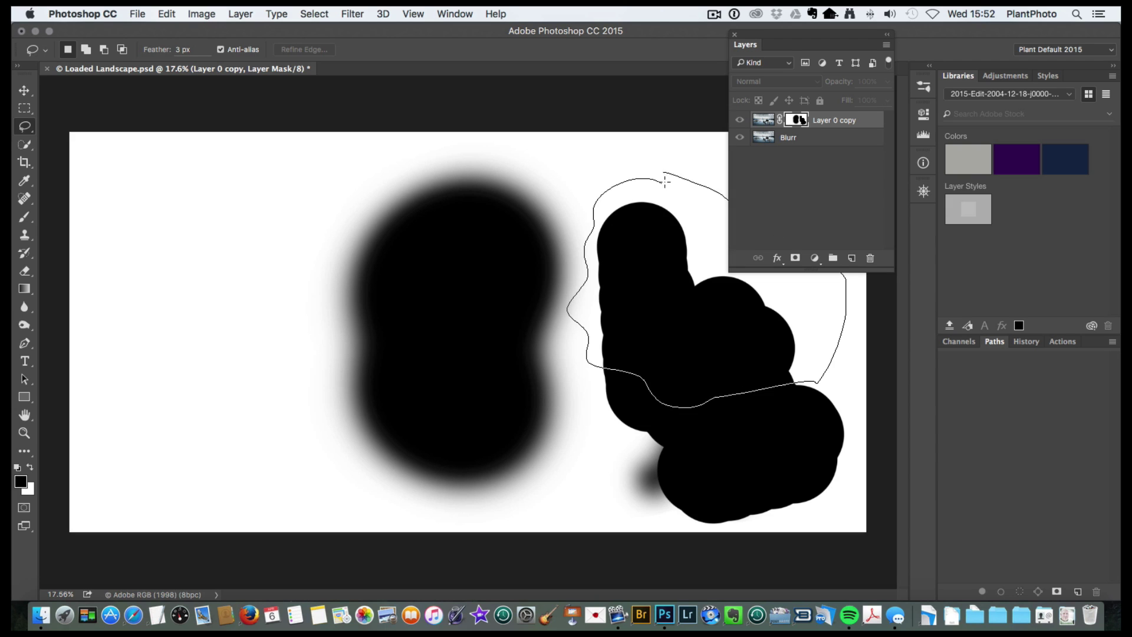
pyautogui.moveTo(704, 403); pyautogui.dragTo(665, 177)
pyautogui.hotkey('ctrl', 'f')
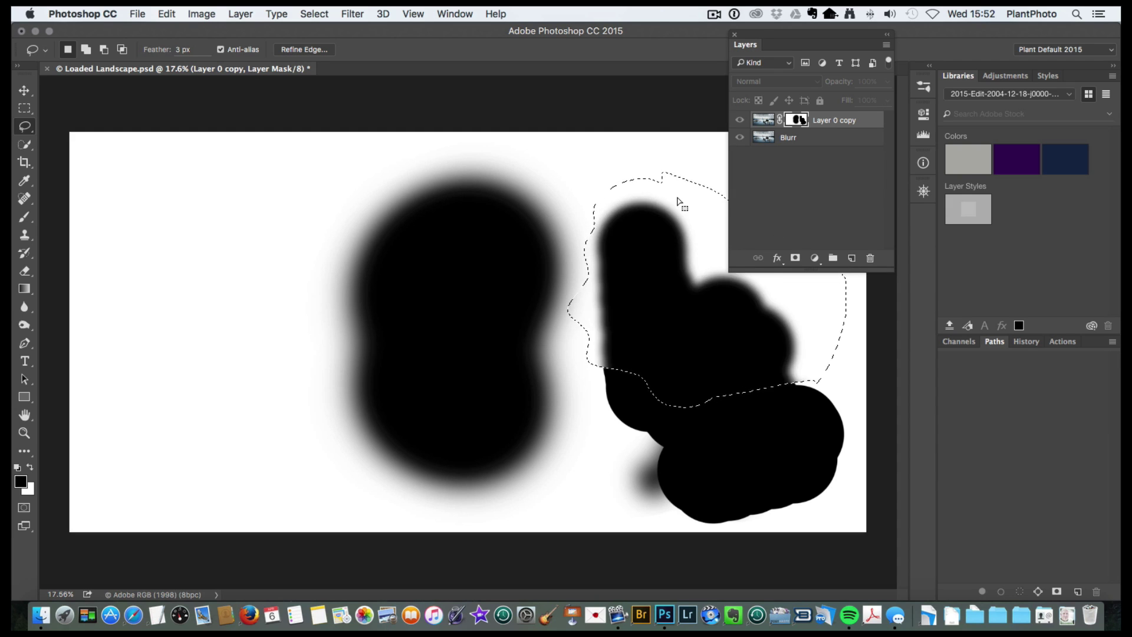
pyautogui.hotkey('ctrl', 'f')
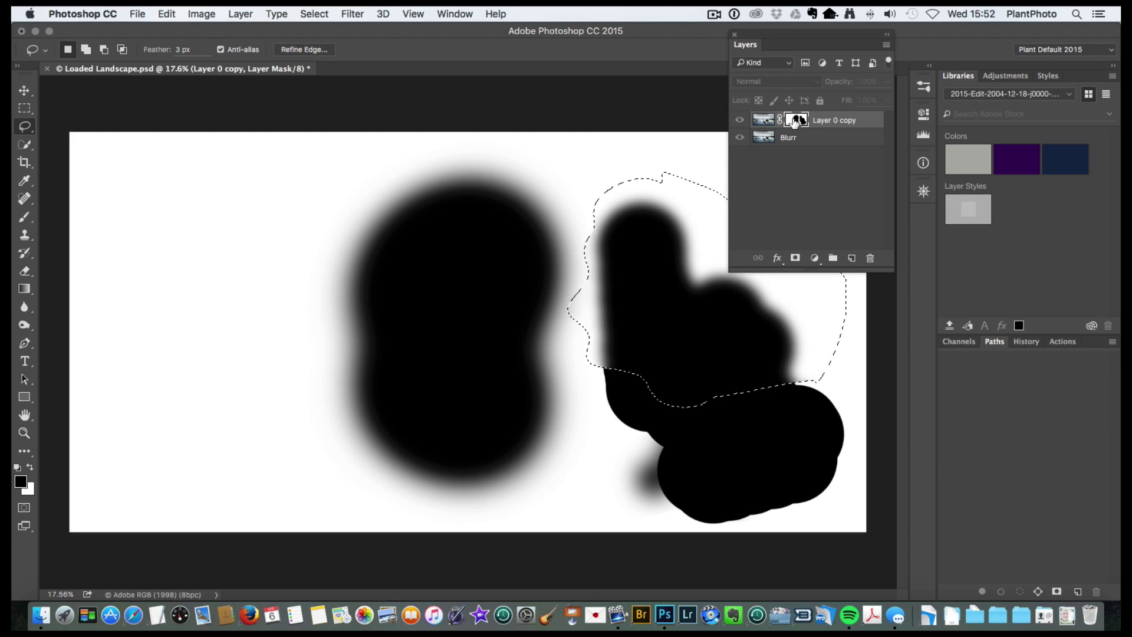
# Toggle between the composite and mask views, then deselect with Cmd+D.
pyautogui.keyDown('alt'); pyautogui.click(796, 120); pyautogui.keyUp('alt')
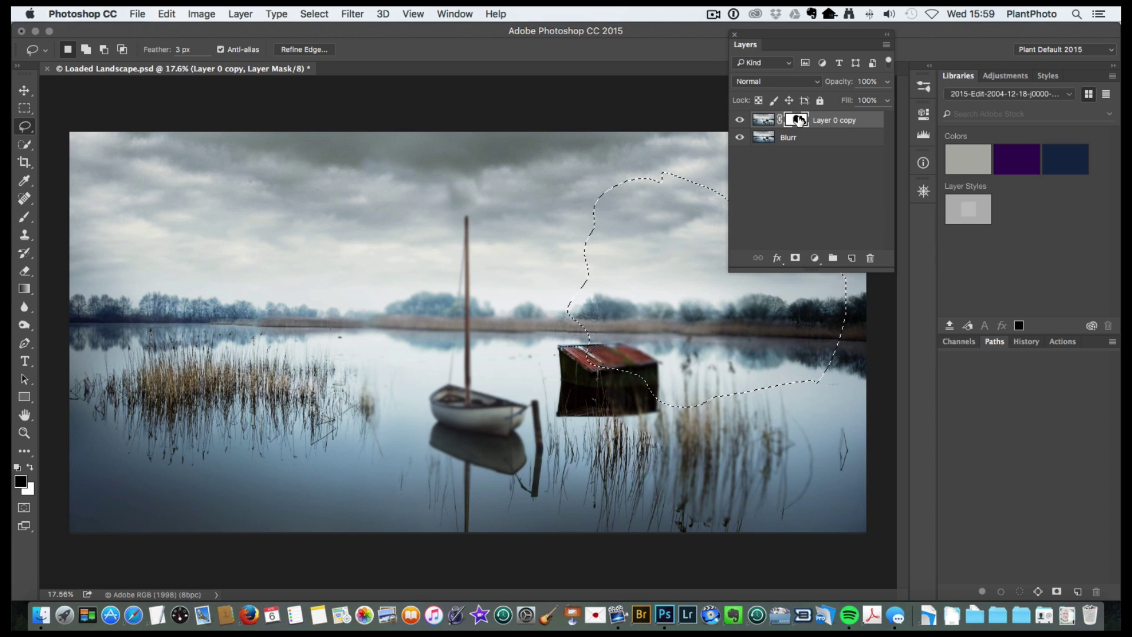
pyautogui.keyDown('alt'); pyautogui.click(799, 121); pyautogui.keyUp('alt')
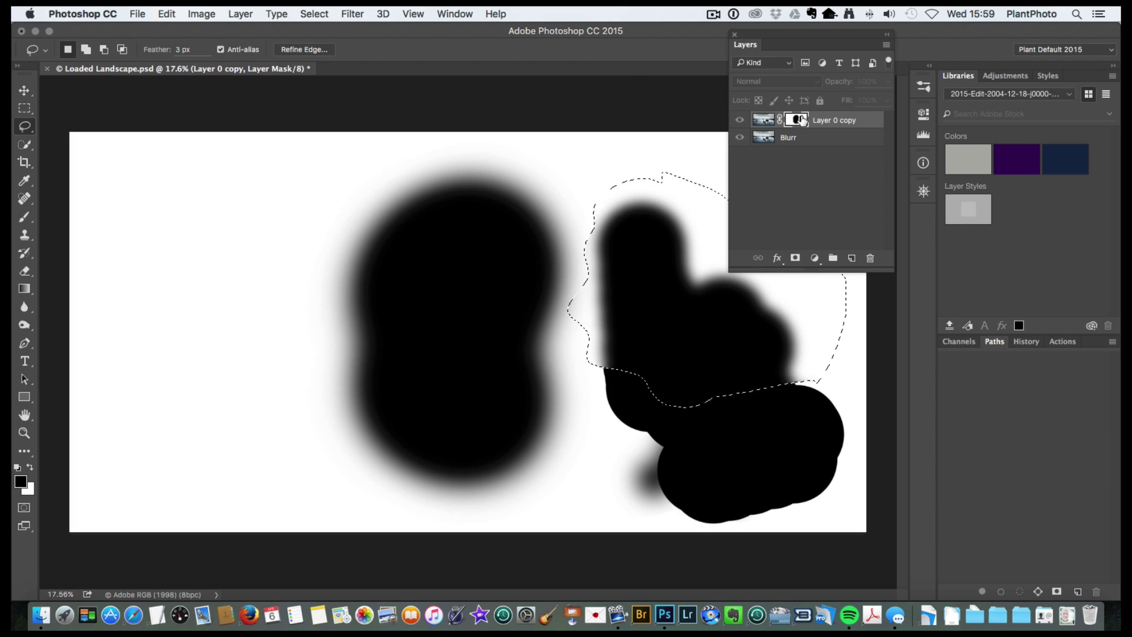
pyautogui.keyDown('alt'); pyautogui.click(798, 121); pyautogui.keyUp('alt')
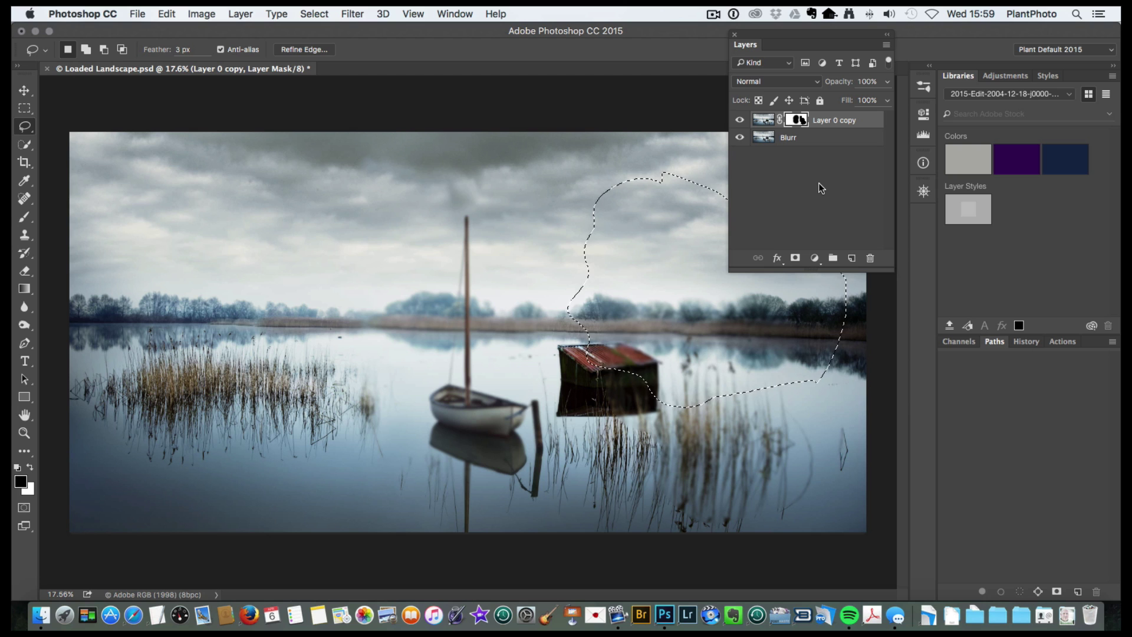
pyautogui.press('super+d')
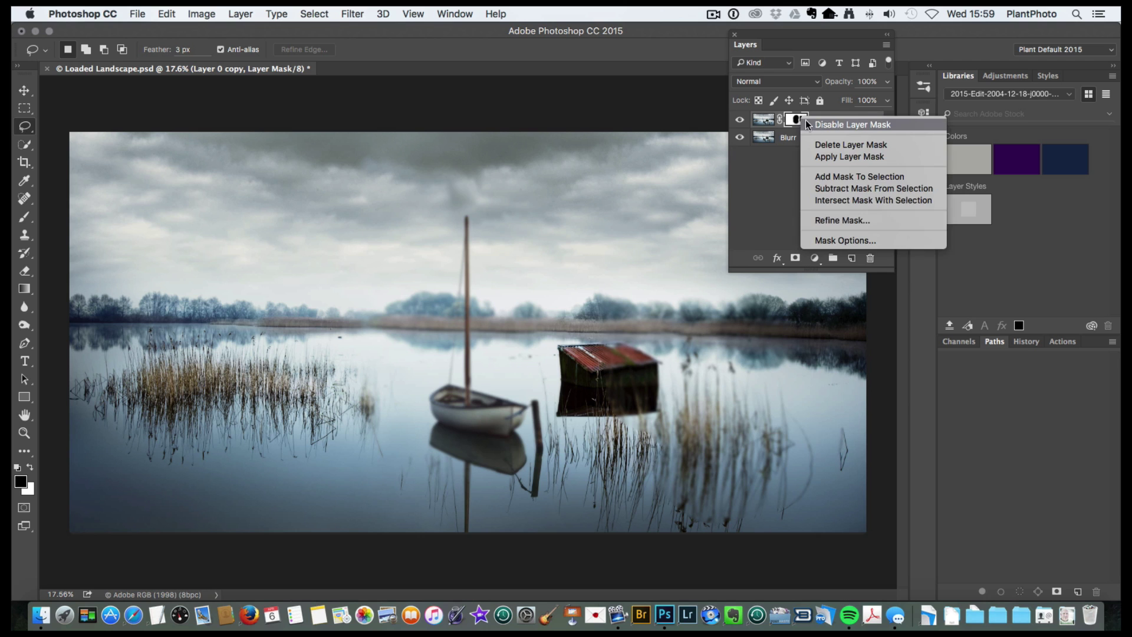
# Disable the Layer 0 copy mask, then delete it from the mask's context menu.
pyautogui.click(816, 127)
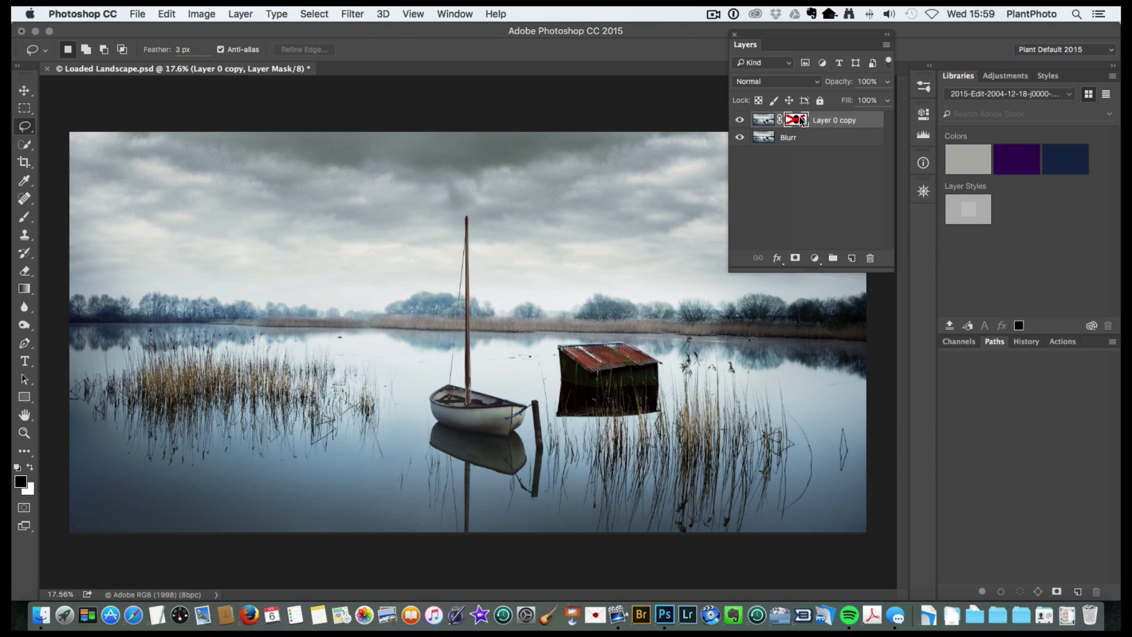
pyautogui.rightClick(803, 121)
pyautogui.click(845, 144)
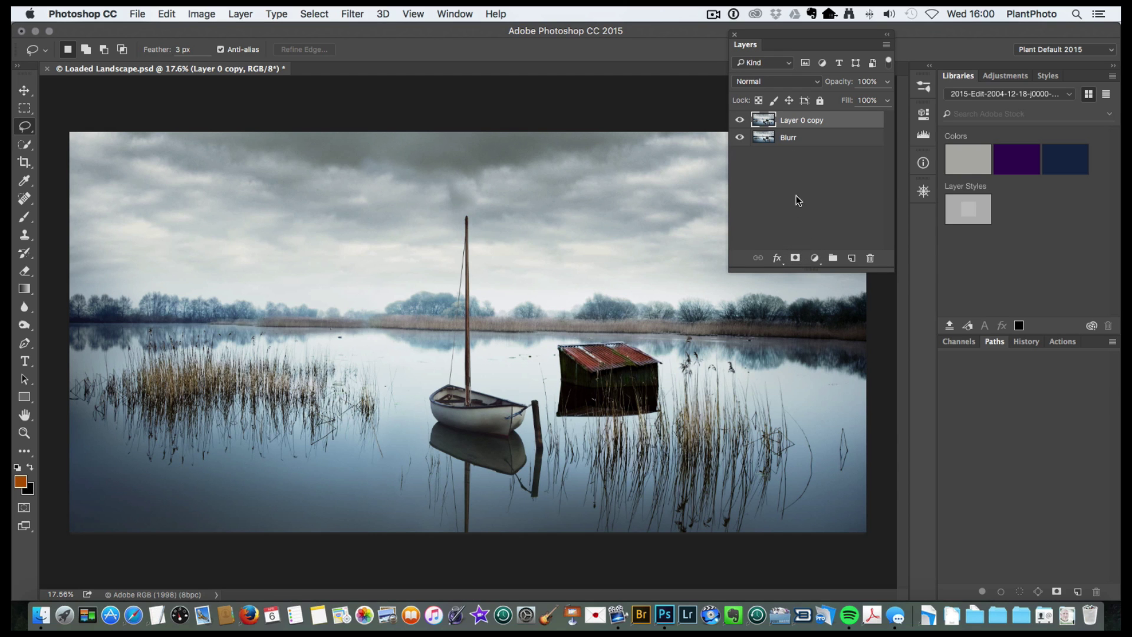
# Add a fresh white mask to Layer 0 copy and target its thumbnail.
pyautogui.click(797, 257)
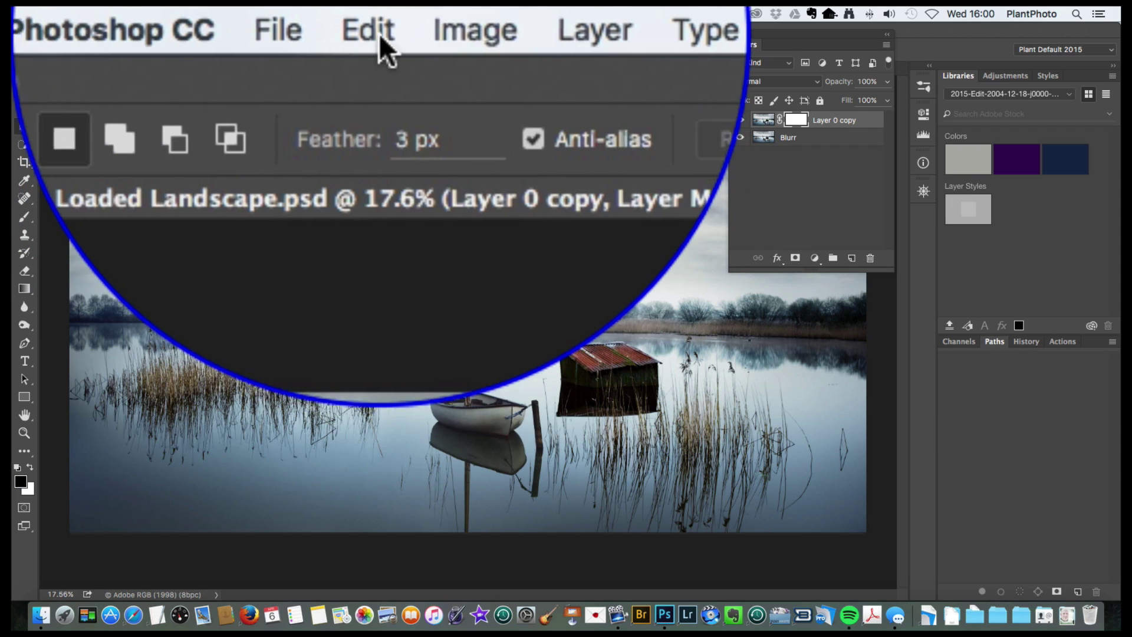
pyautogui.click(380, 30)
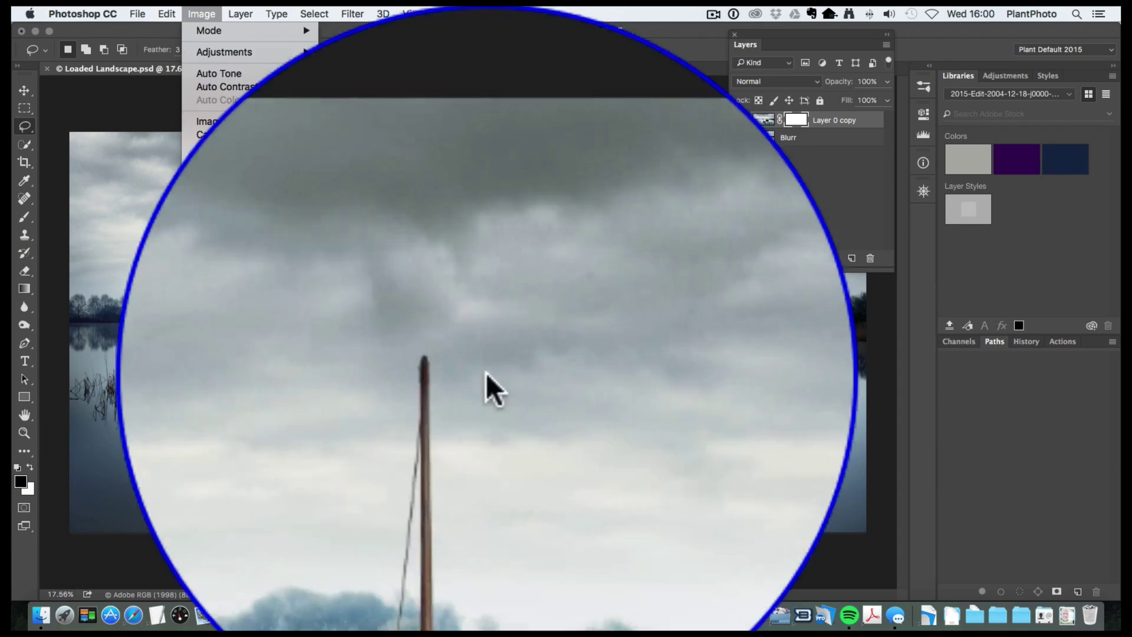
pyautogui.press('Escape')
pyautogui.click(755, 380)
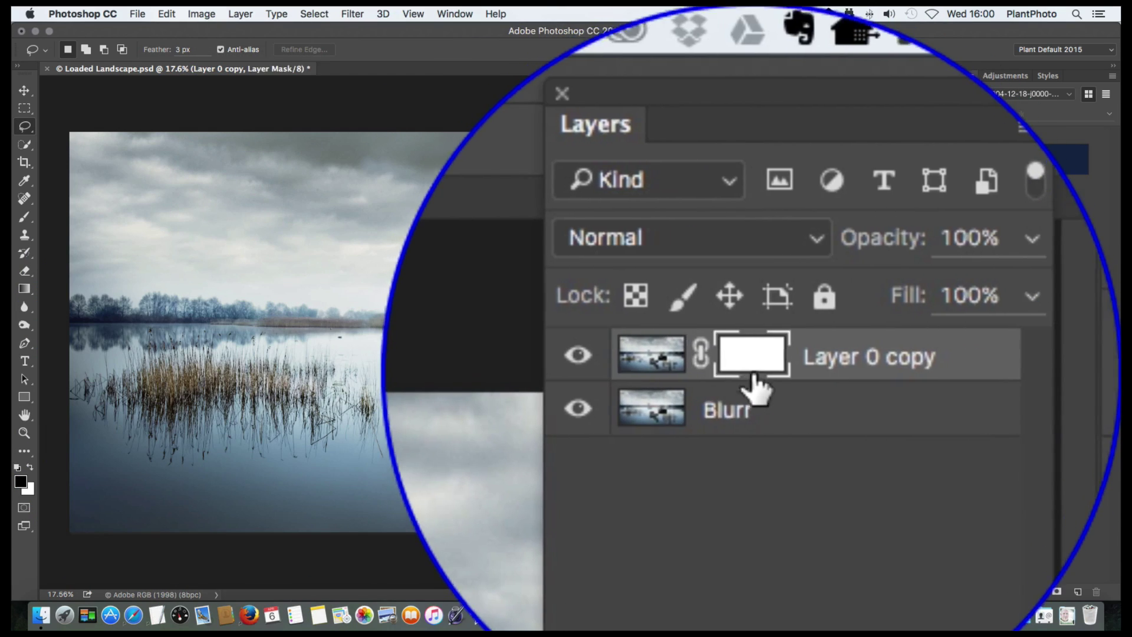
pyautogui.click(380, 31)
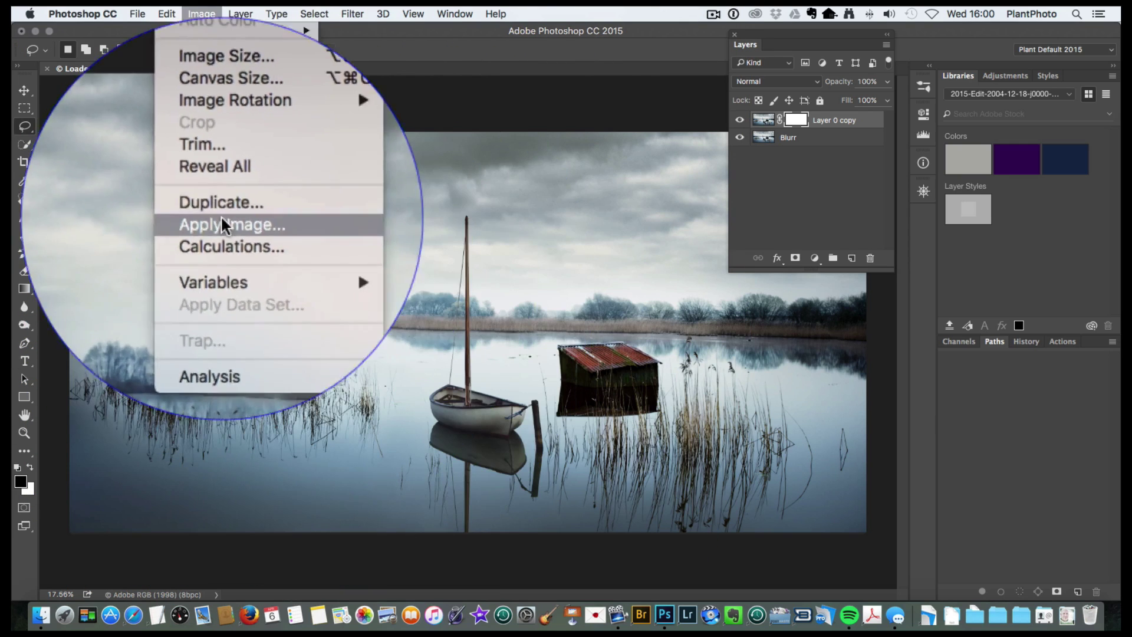
# Run Apply Image with merged Landscape.psd, RGB channel, Multiply at 100% opacity.
pyautogui.click(222, 223)
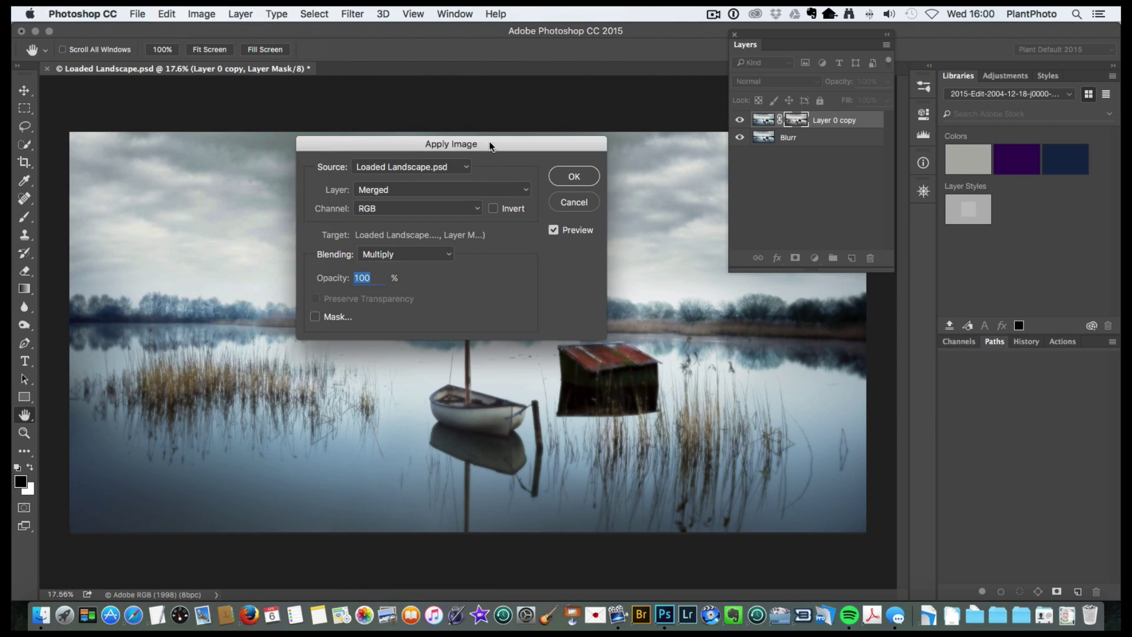
pyautogui.moveTo(489, 145); pyautogui.dragTo(294, 73)
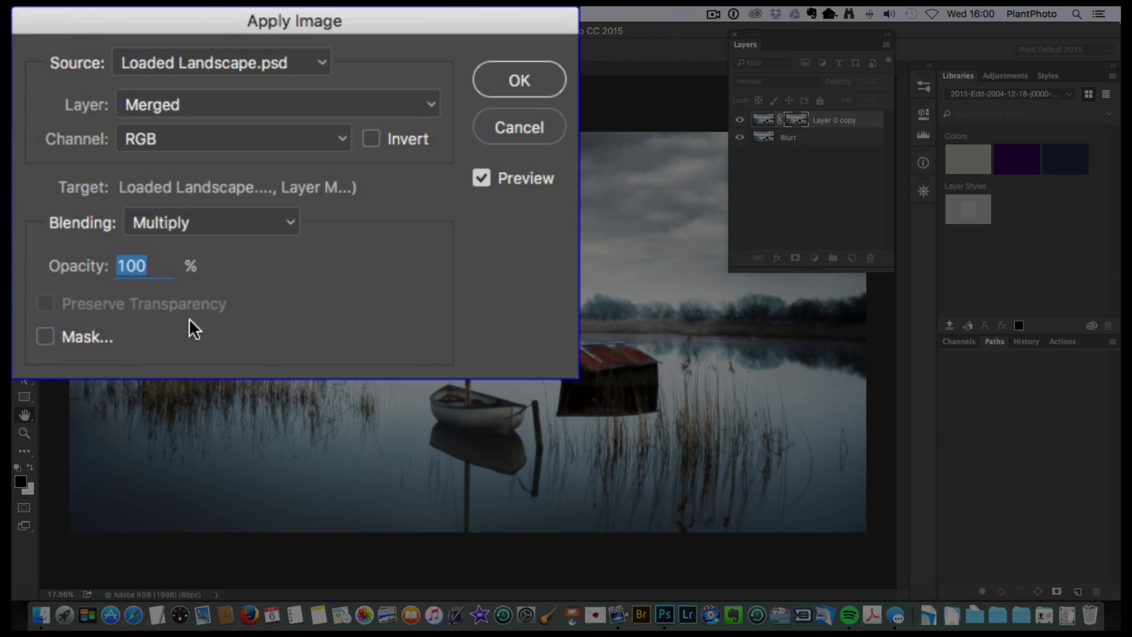
pyautogui.click(527, 84)
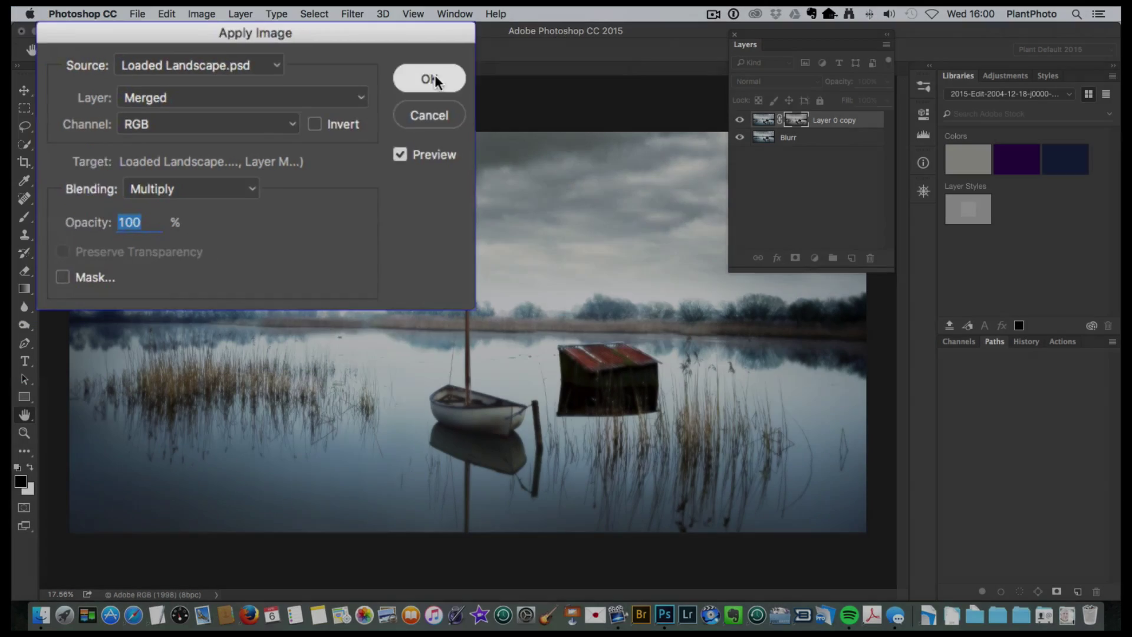
pyautogui.keyDown('alt'); pyautogui.click(797, 121); pyautogui.keyUp('alt')
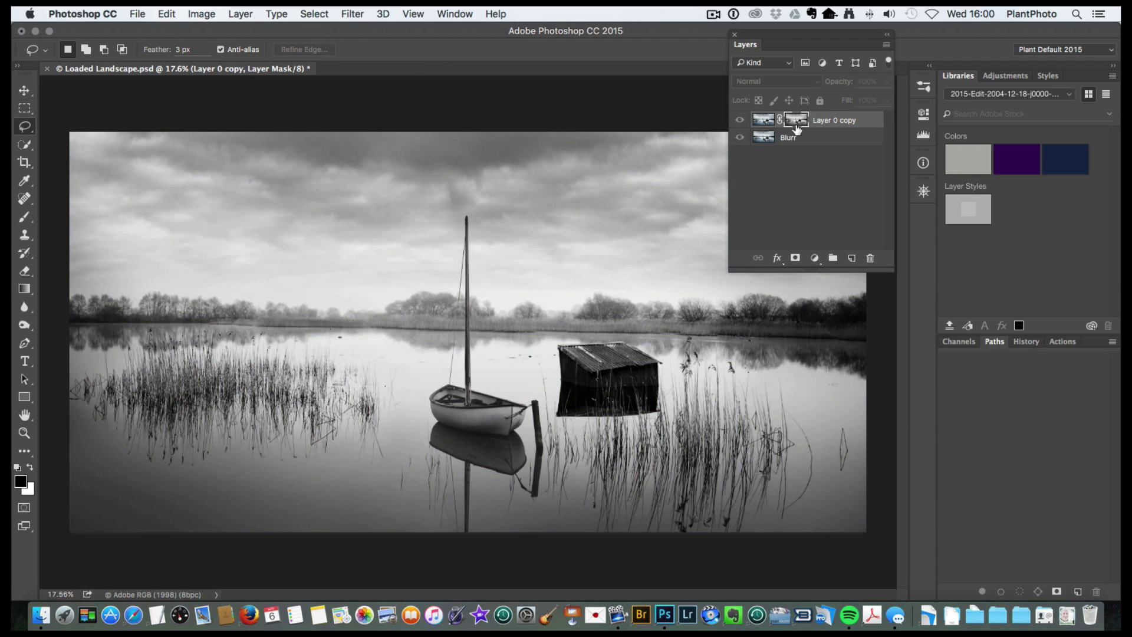
pyautogui.keyDown('alt'); pyautogui.click(797, 121); pyautogui.keyUp('alt')
pyautogui.keyDown('alt'); pyautogui.click(797, 120); pyautogui.keyUp('alt')
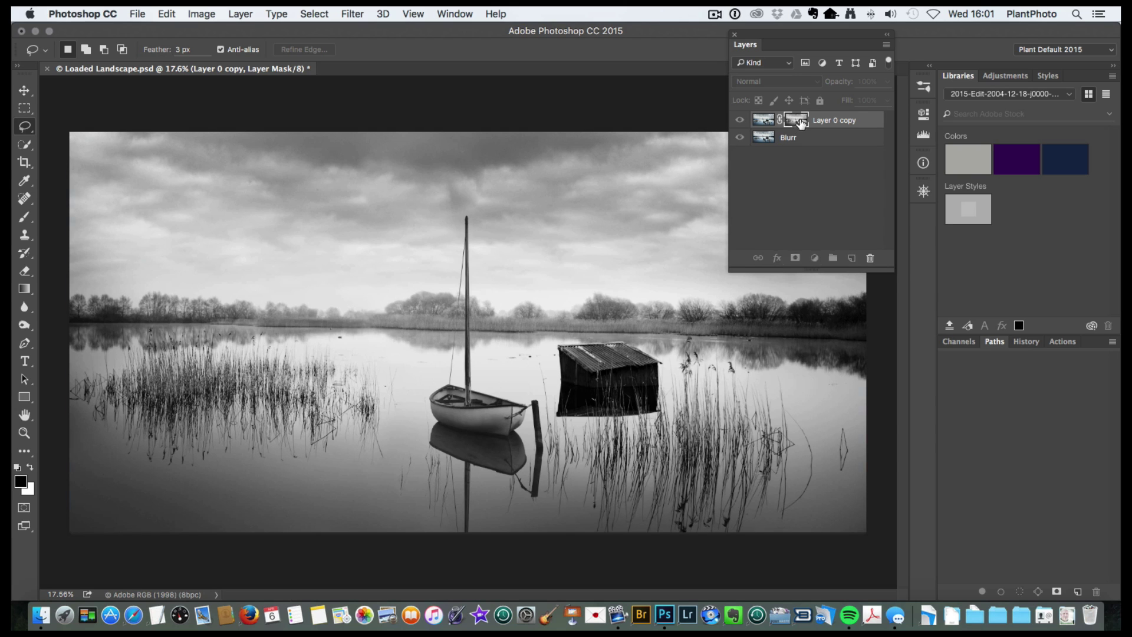
pyautogui.keyDown('alt'); pyautogui.click(798, 122); pyautogui.keyUp('alt')
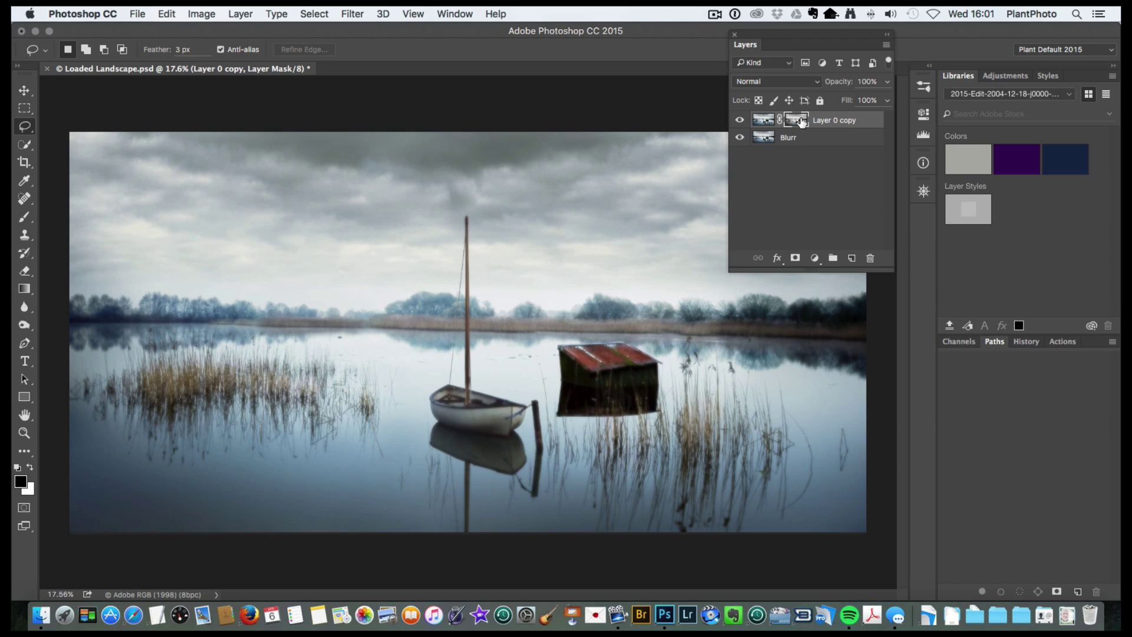
pyautogui.keyDown('alt'); pyautogui.click(798, 121); pyautogui.keyUp('alt')
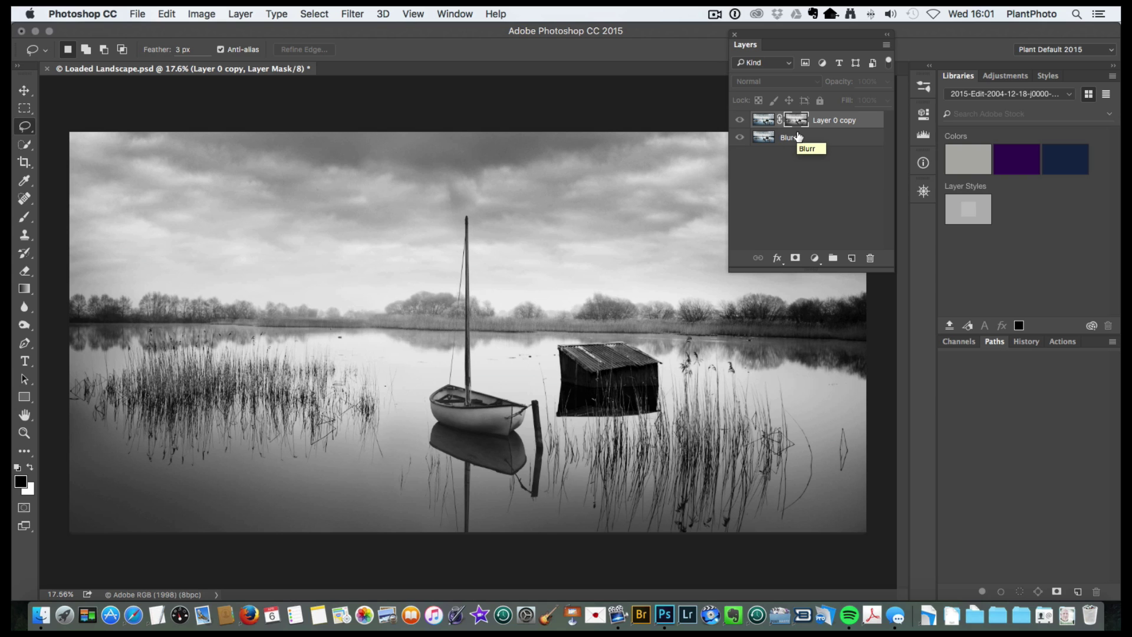
# Invert the Layer 0 copy mask with Cmd+I.
pyautogui.press('super+i')
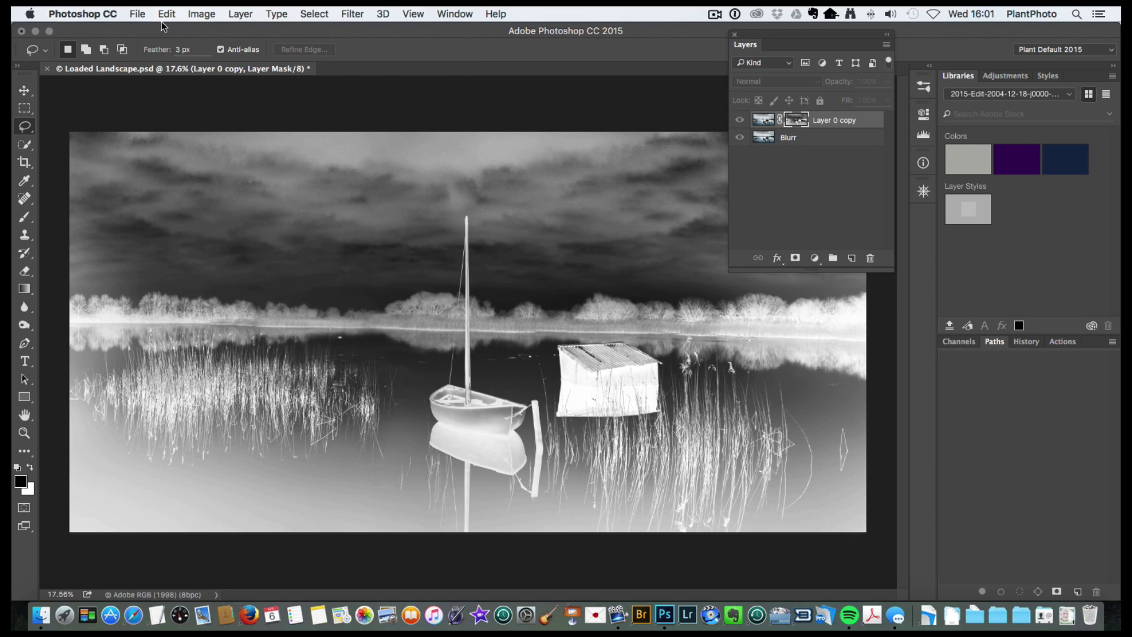
# Apply Curves to the mask, moving the black point right and the white point left.
pyautogui.click(240, 22)
pyautogui.moveTo(239, 94)
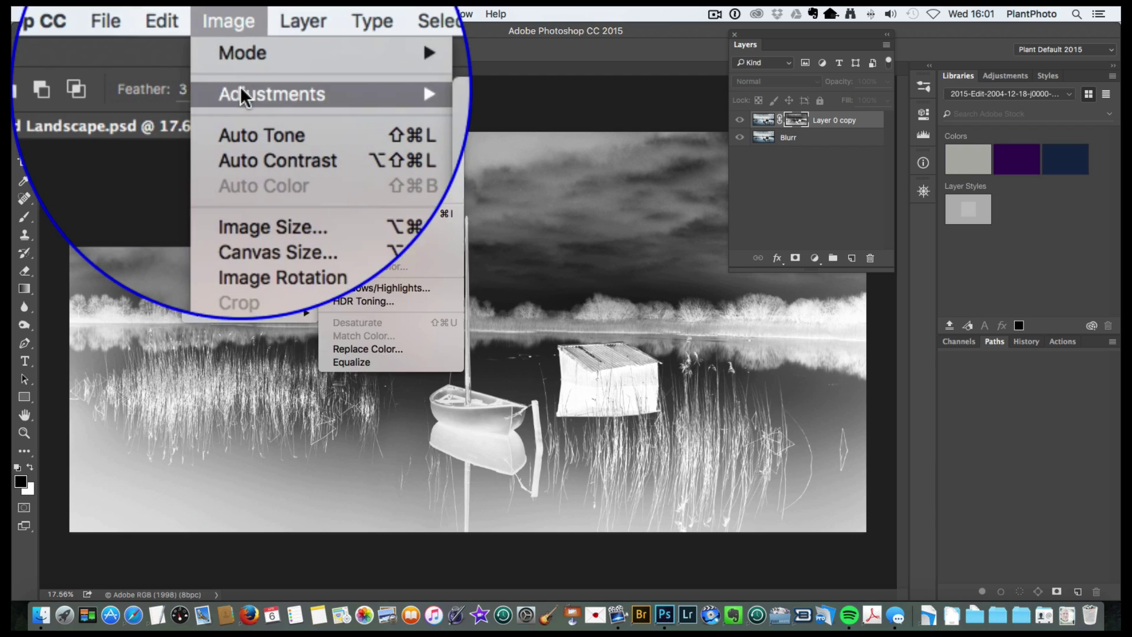
pyautogui.click(352, 138)
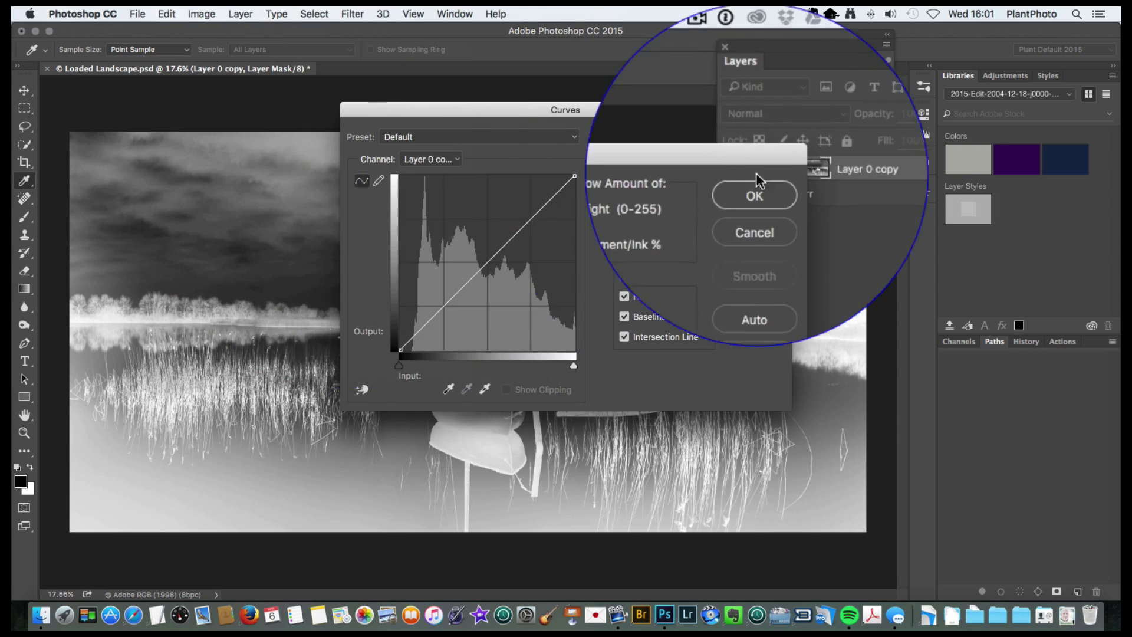
pyautogui.moveTo(619, 109); pyautogui.dragTo(292, 30)
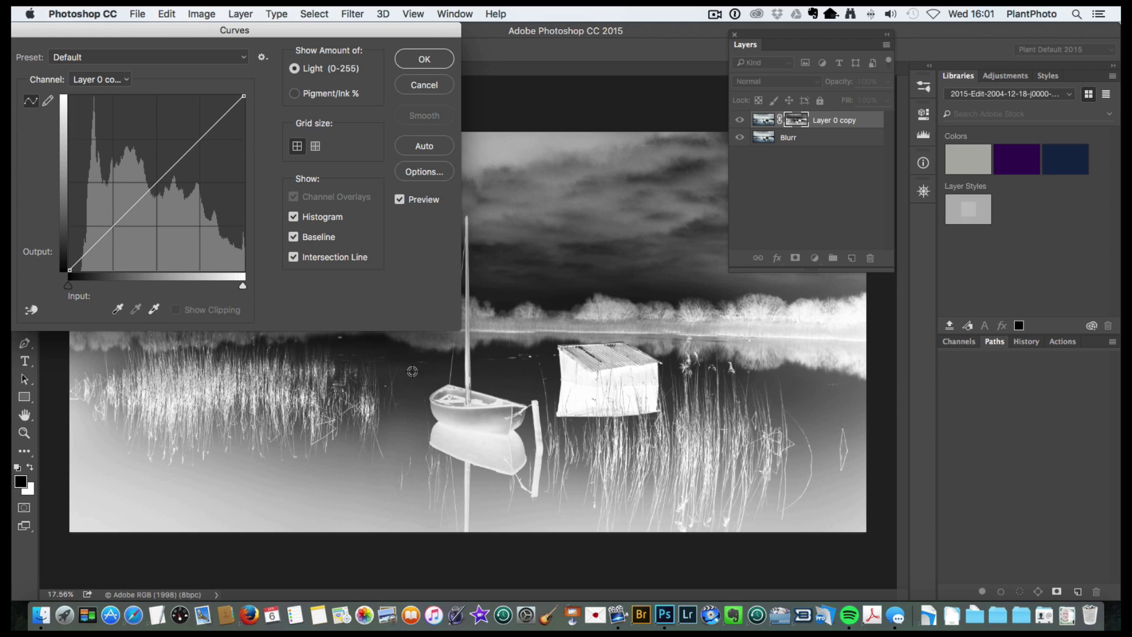
pyautogui.moveTo(69, 268); pyautogui.dragTo(125, 279)
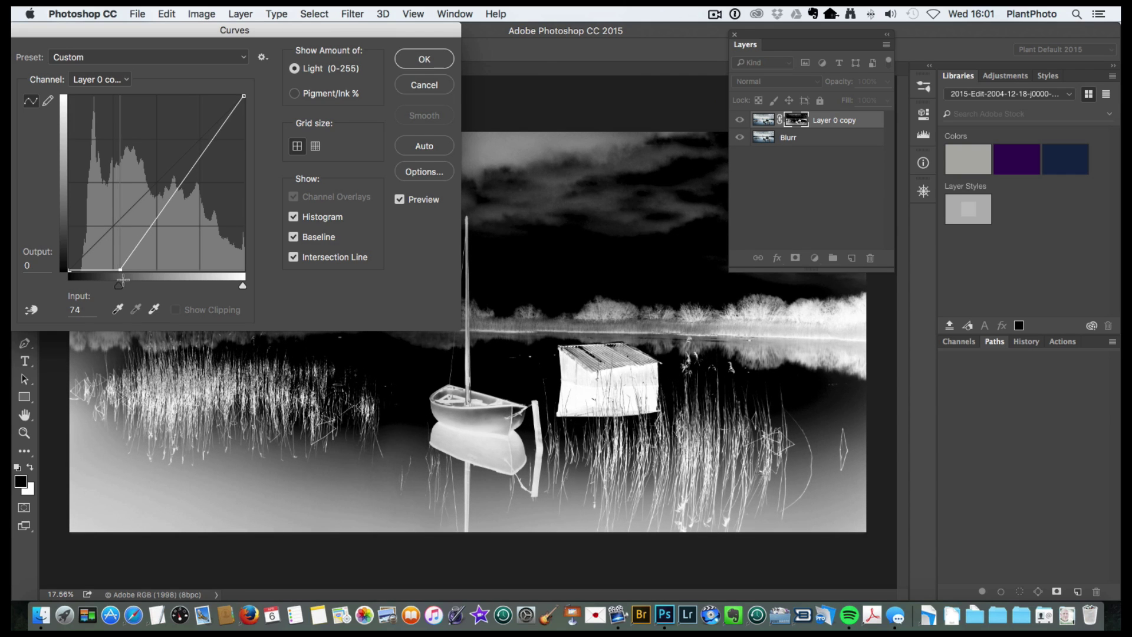
pyautogui.moveTo(243, 96); pyautogui.dragTo(221, 91)
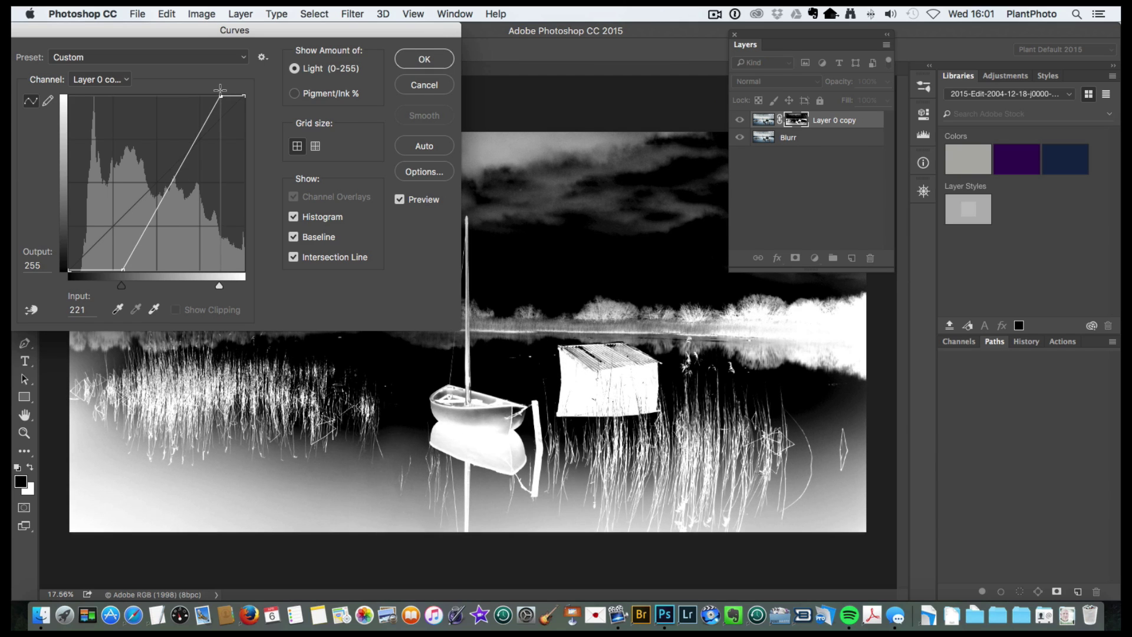
pyautogui.click(425, 60)
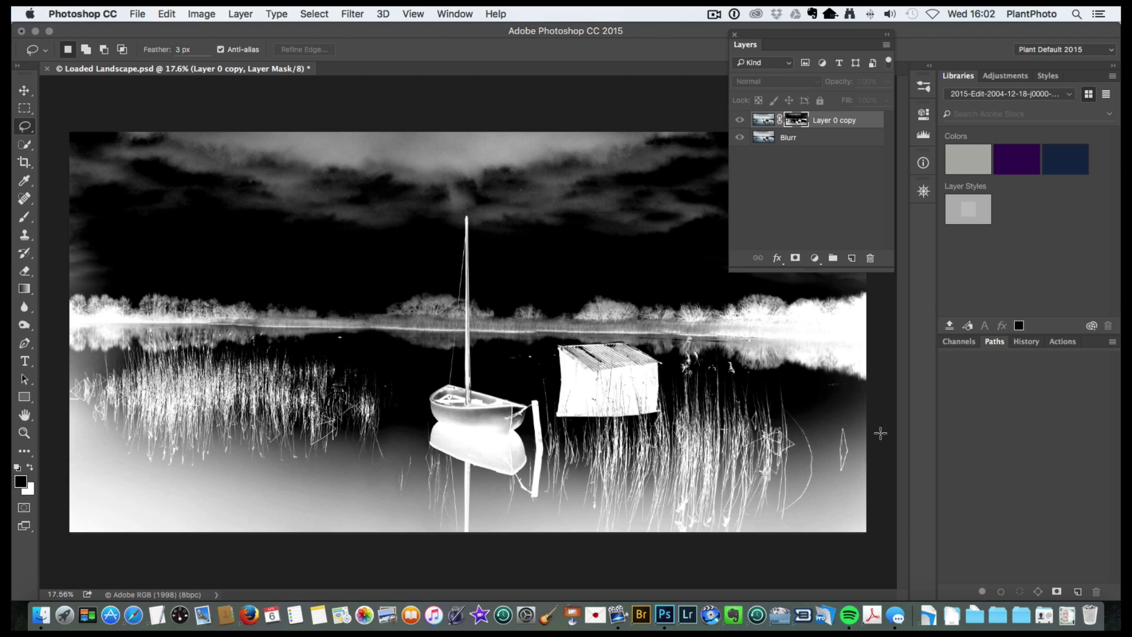
# Lasso everything except the hut and reeds, fill it black, and deselect.
pyautogui.moveTo(880, 406)
pyautogui.mouseDown()
pyautogui.moveTo(645, 345)
pyautogui.moveTo(543, 425)
pyautogui.moveTo(48, 116)
pyautogui.moveTo(363, 85)
pyautogui.moveTo(661, 96)
pyautogui.moveTo(853, 149)
pyautogui.moveTo(893, 258)
pyautogui.moveTo(880, 416)
pyautogui.mouseUp()
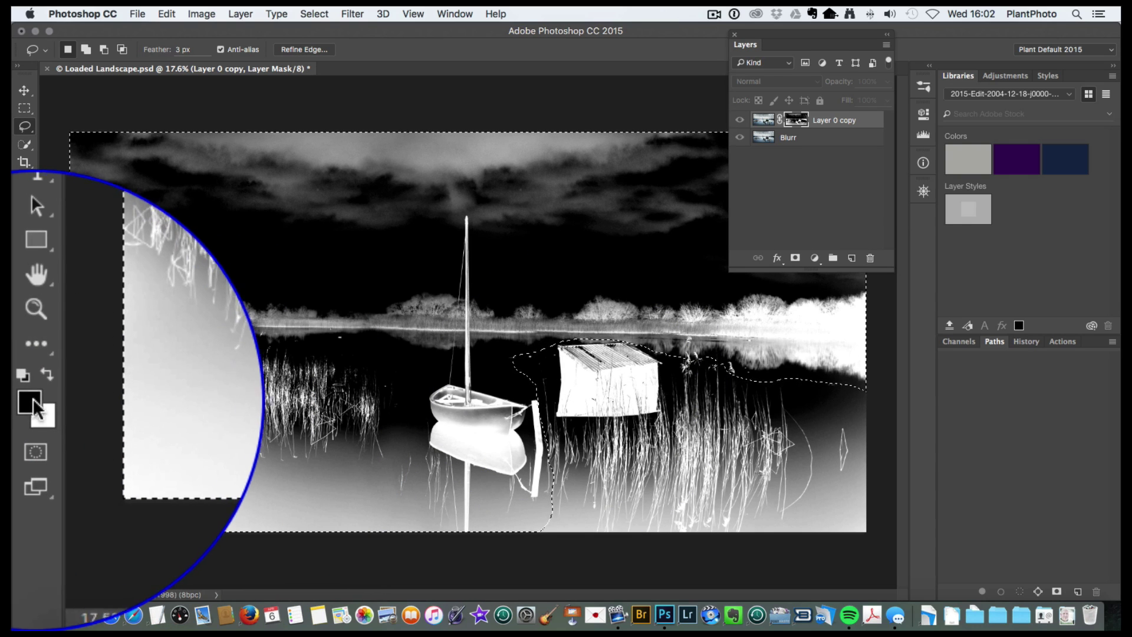
pyautogui.press('x')
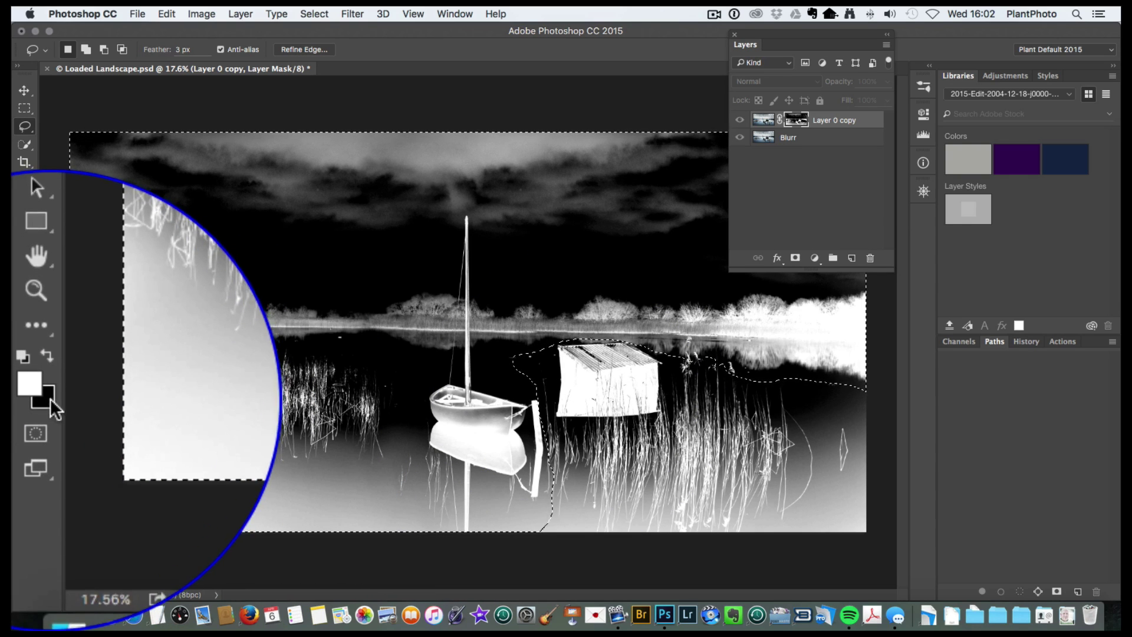
pyautogui.press('super+BackSpace')
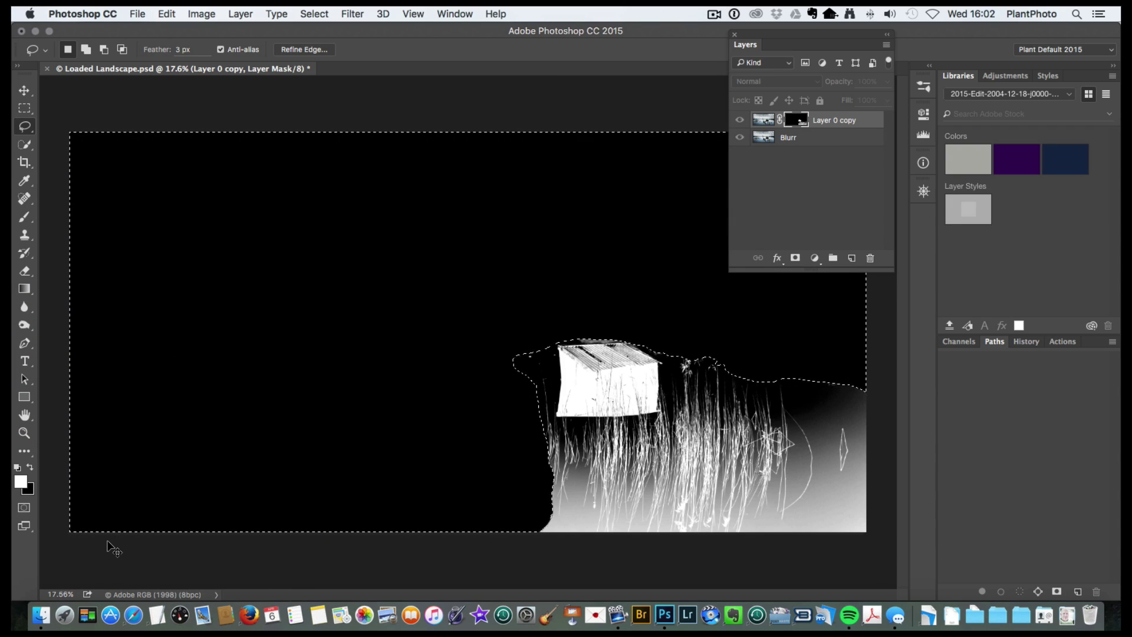
pyautogui.press('super+d')
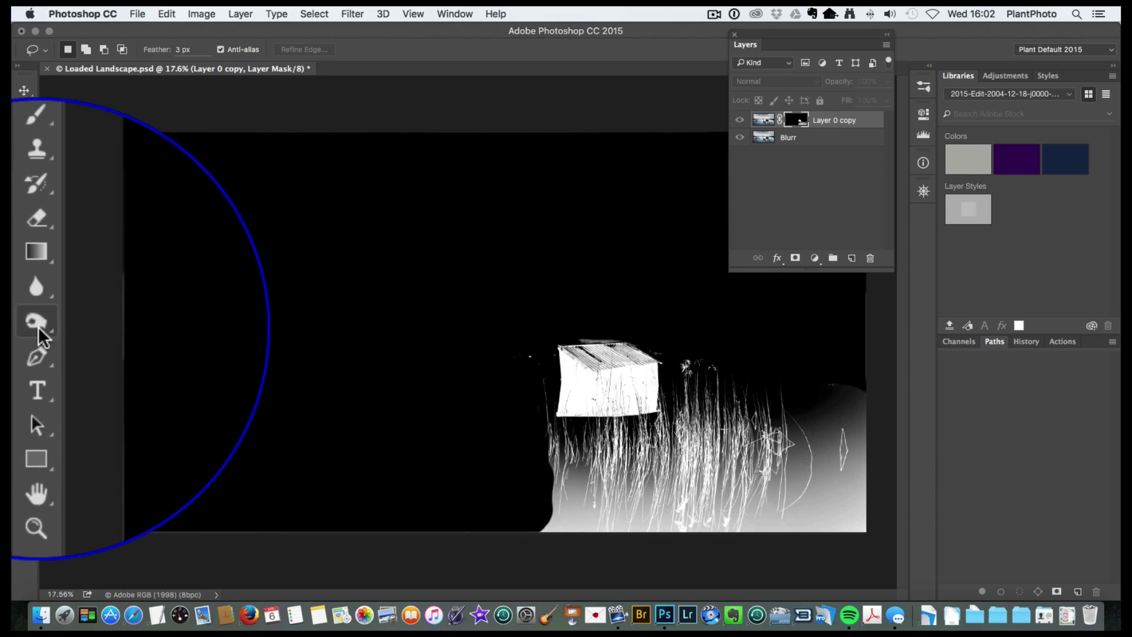
# Burn the grey gradient along the bottom and right-hand reeds with a large brush.
pyautogui.click(38, 324)
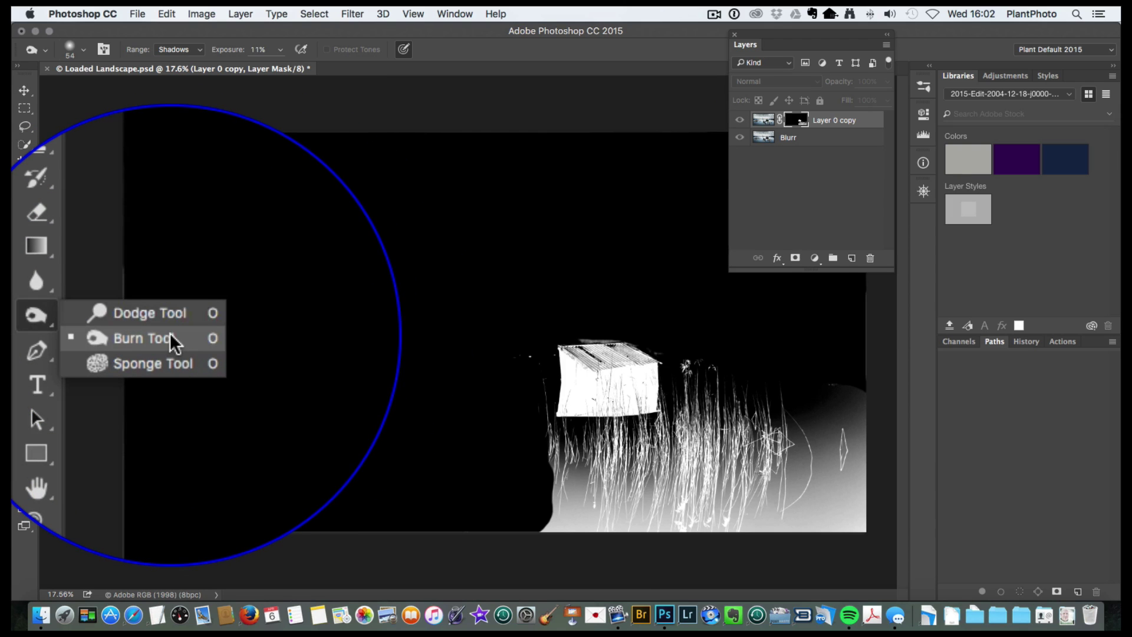
pyautogui.click(170, 338)
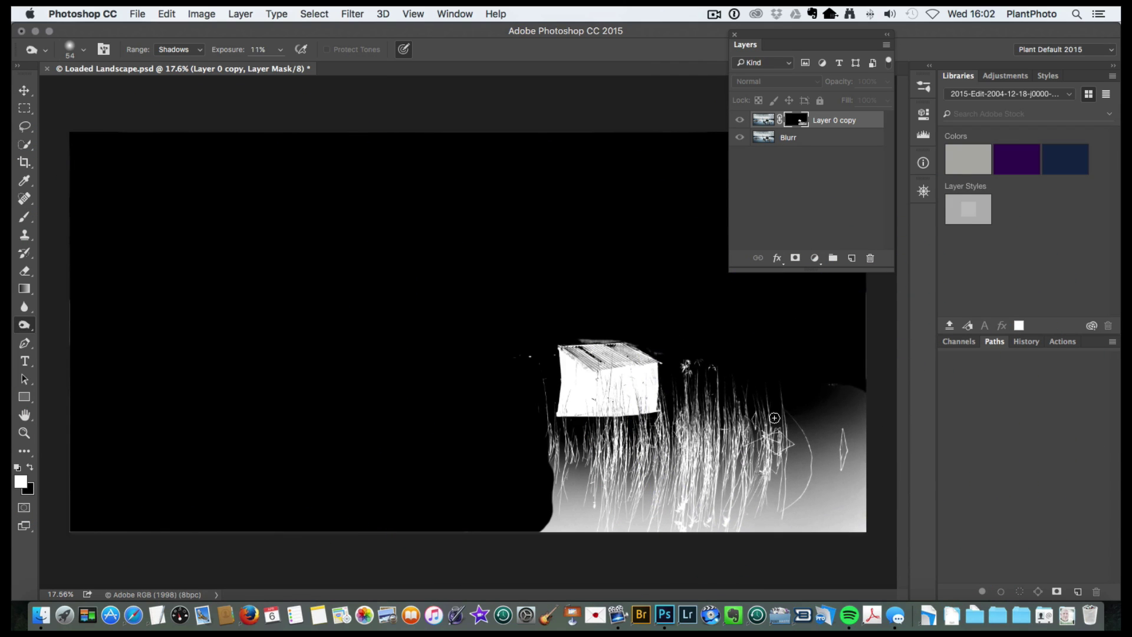
pyautogui.moveTo(774, 418); pyautogui.dragTo(833, 425)
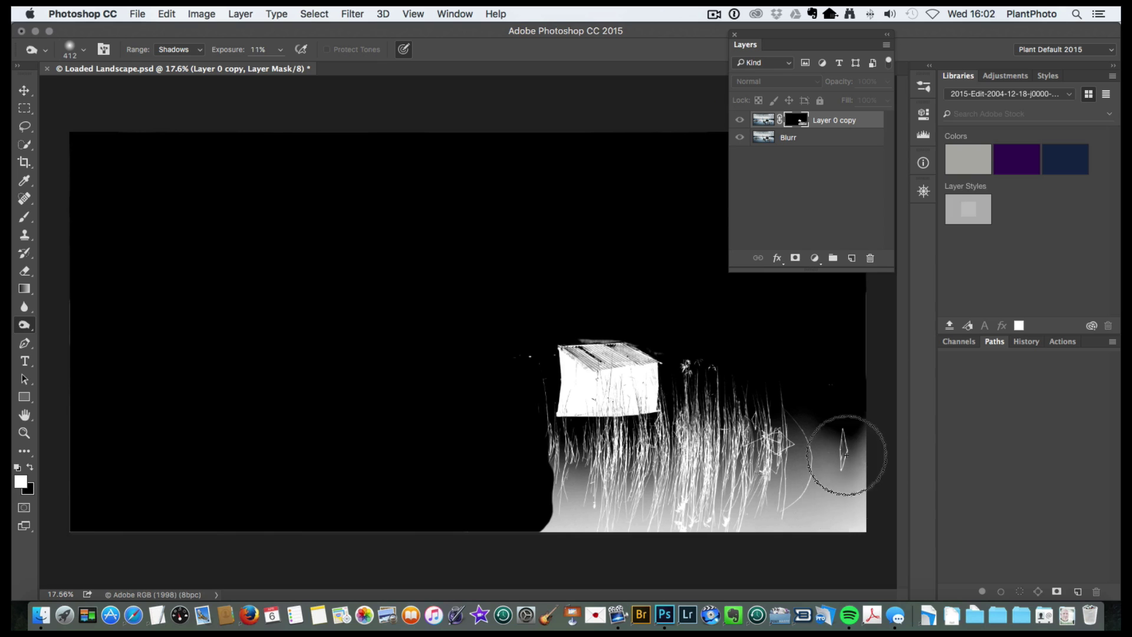
pyautogui.click(816, 416)
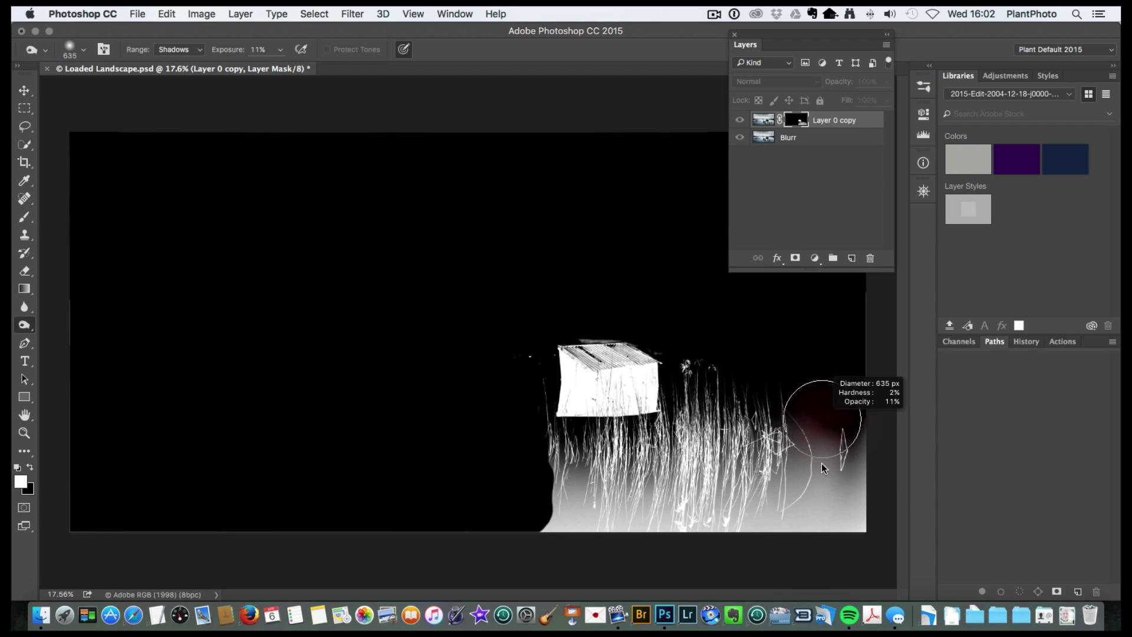
pyautogui.moveTo(817, 425); pyautogui.dragTo(867, 433)
pyautogui.moveTo(588, 520); pyautogui.dragTo(530, 442)
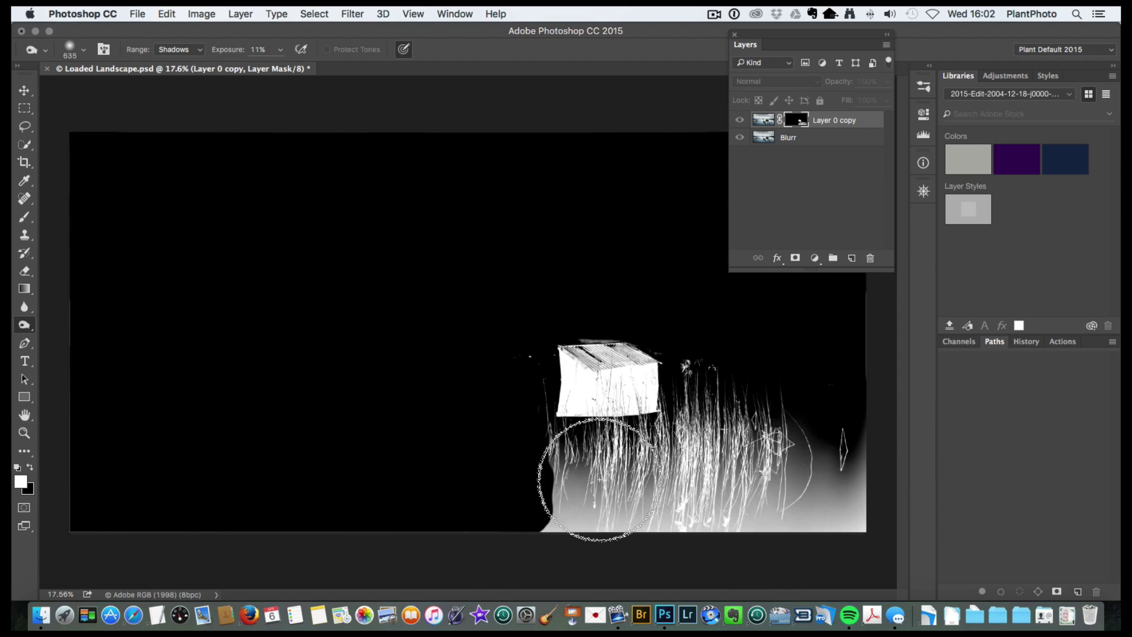
pyautogui.click(799, 415)
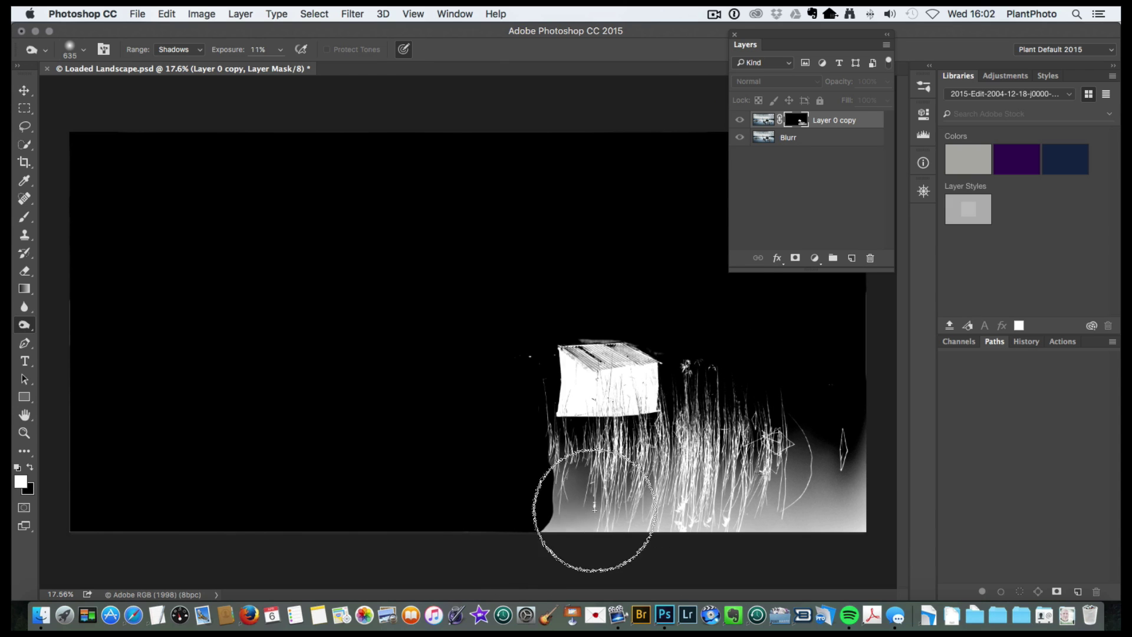
pyautogui.moveTo(557, 517)
pyautogui.mouseDown()
pyautogui.moveTo(708, 495)
pyautogui.moveTo(708, 451)
pyautogui.mouseUp()
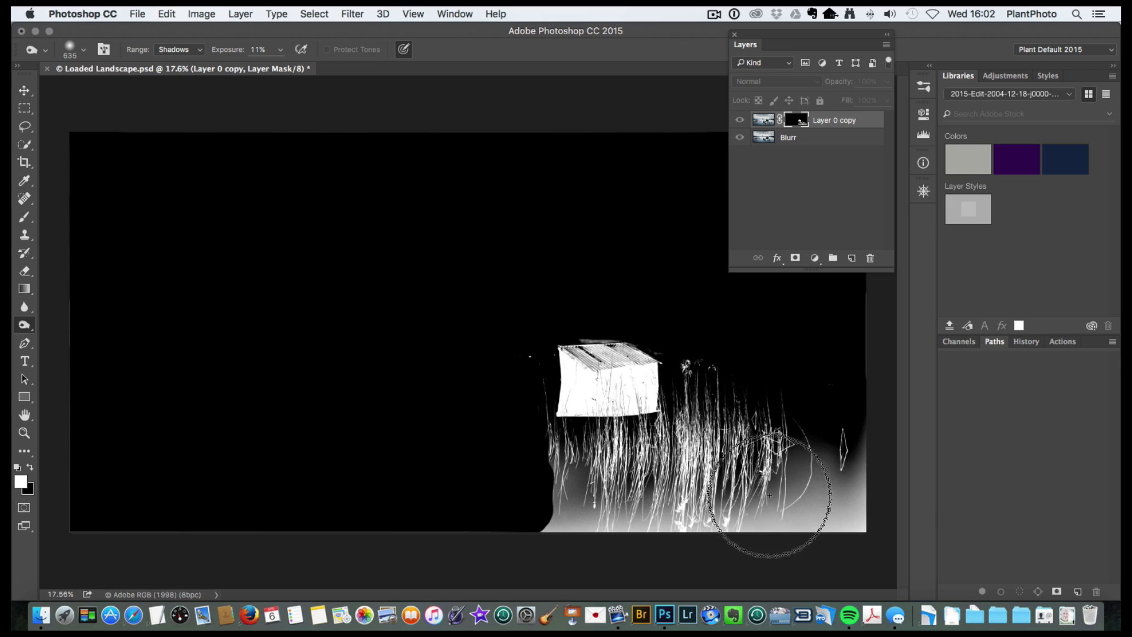
# Paint the mask's right edge black with the Brush tool.
pyautogui.click(25, 218)
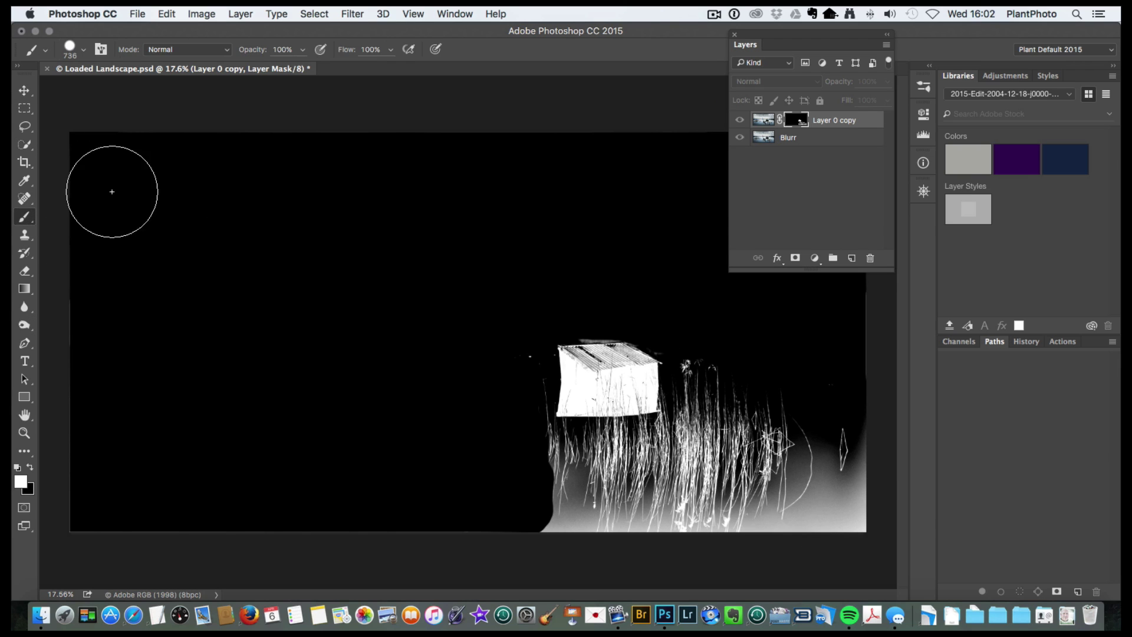
pyautogui.click(17, 469)
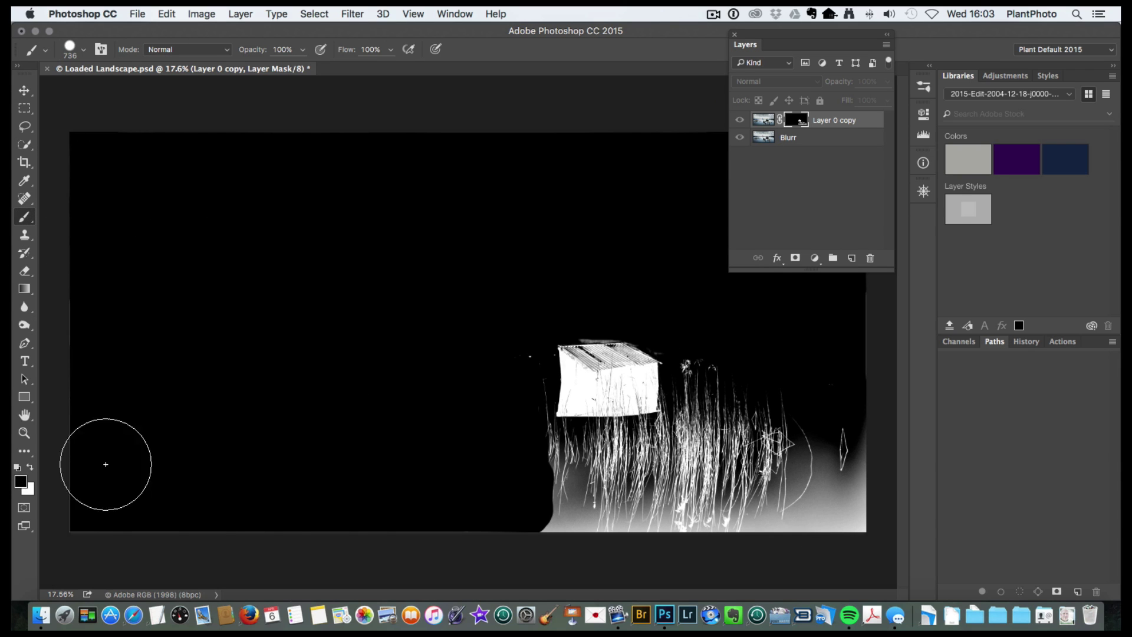
pyautogui.moveTo(871, 442); pyautogui.dragTo(840, 526)
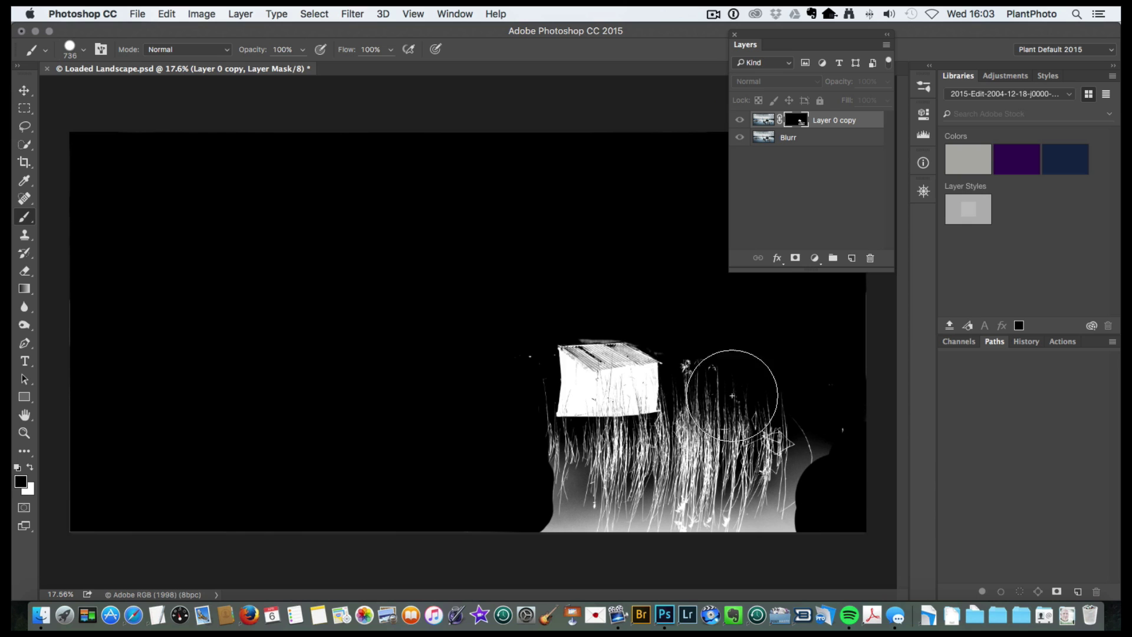
# Enlarge the brush, set Flow to 33%, and paint black under the reeds.
pyautogui.keyDown('ctrl'); pyautogui.keyDown('alt'); pyautogui.moveTo(562, 354); pyautogui.dragTo(573, 282); pyautogui.keyUp('alt'); pyautogui.keyUp('ctrl')
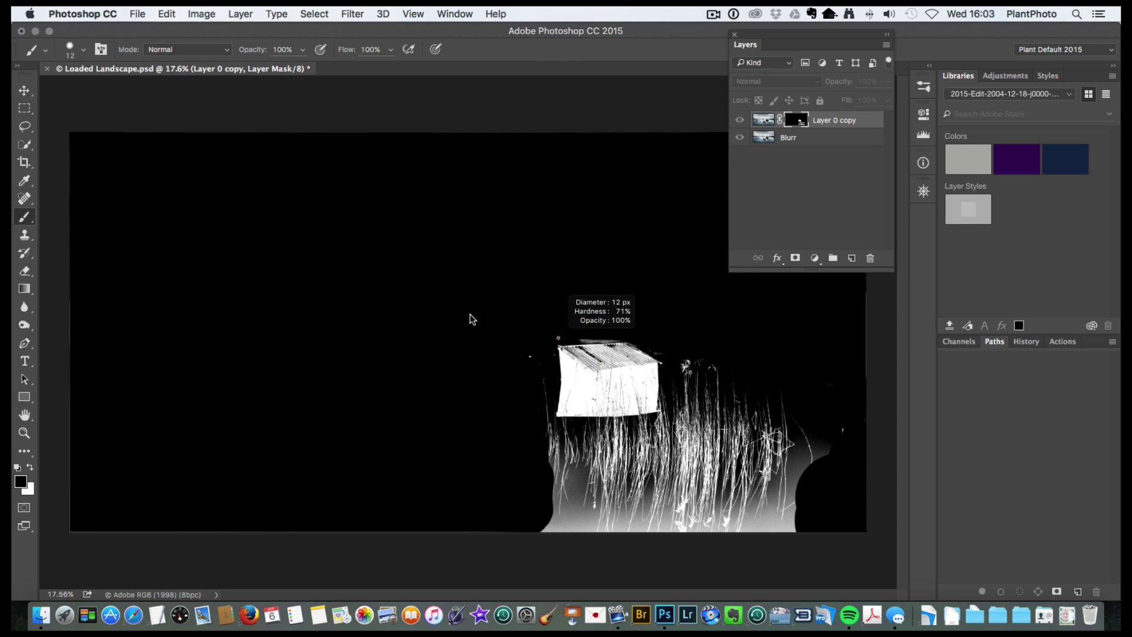
pyautogui.moveTo(548, 354)
pyautogui.keyDown('ctrl'); pyautogui.keyDown('alt'); pyautogui.mouseDown()
pyautogui.moveTo(576, 245)
pyautogui.moveTo(506, 232)
pyautogui.mouseUp(); pyautogui.keyUp('alt'); pyautogui.keyUp('ctrl')
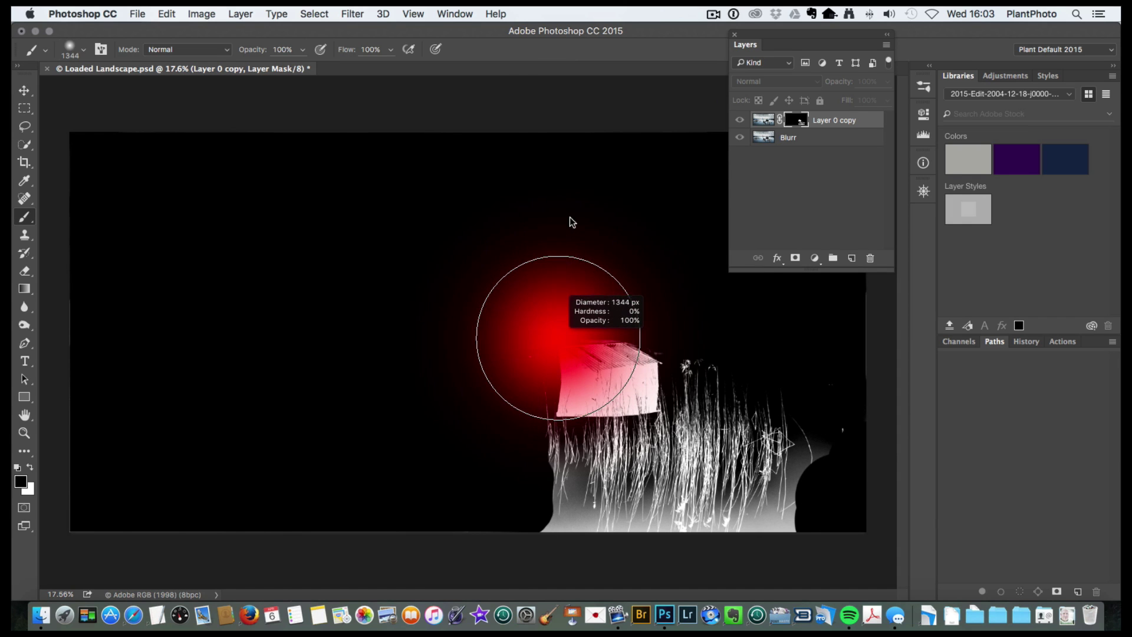
pyautogui.click(390, 51)
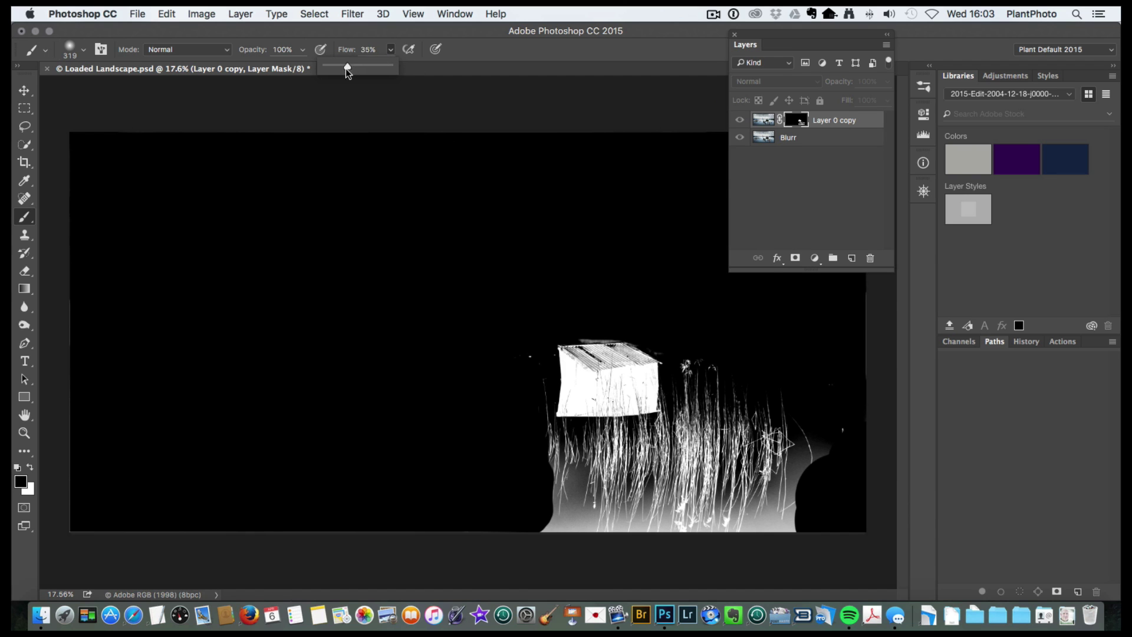
pyautogui.moveTo(346, 68); pyautogui.dragTo(343, 68)
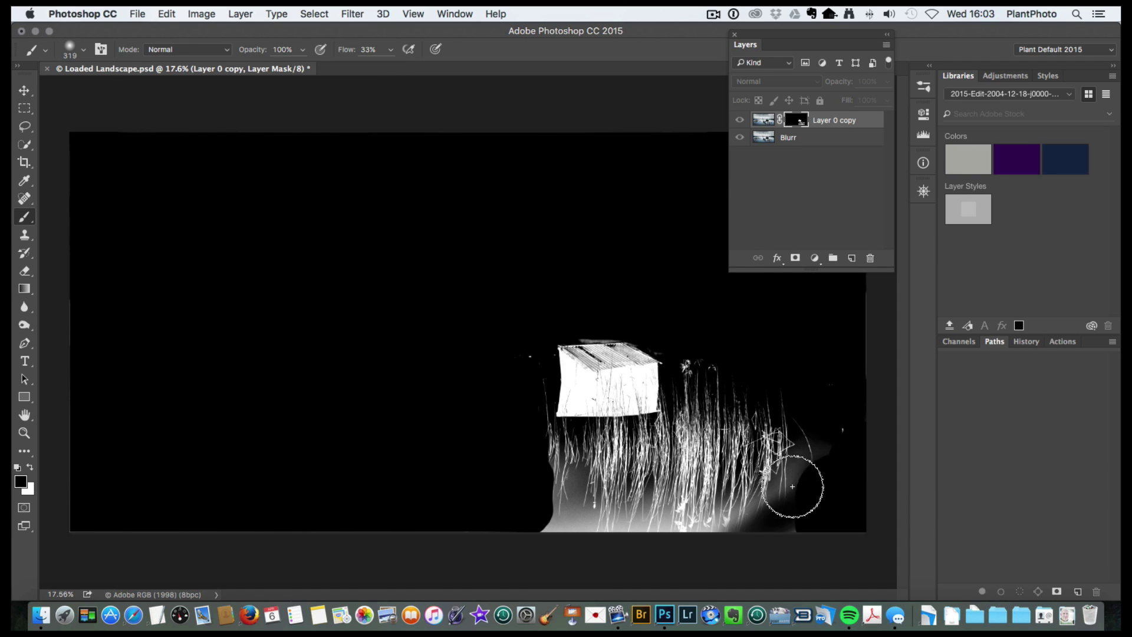
pyautogui.moveTo(794, 486)
pyautogui.mouseDown()
pyautogui.moveTo(535, 528)
pyautogui.moveTo(760, 510)
pyautogui.mouseUp()
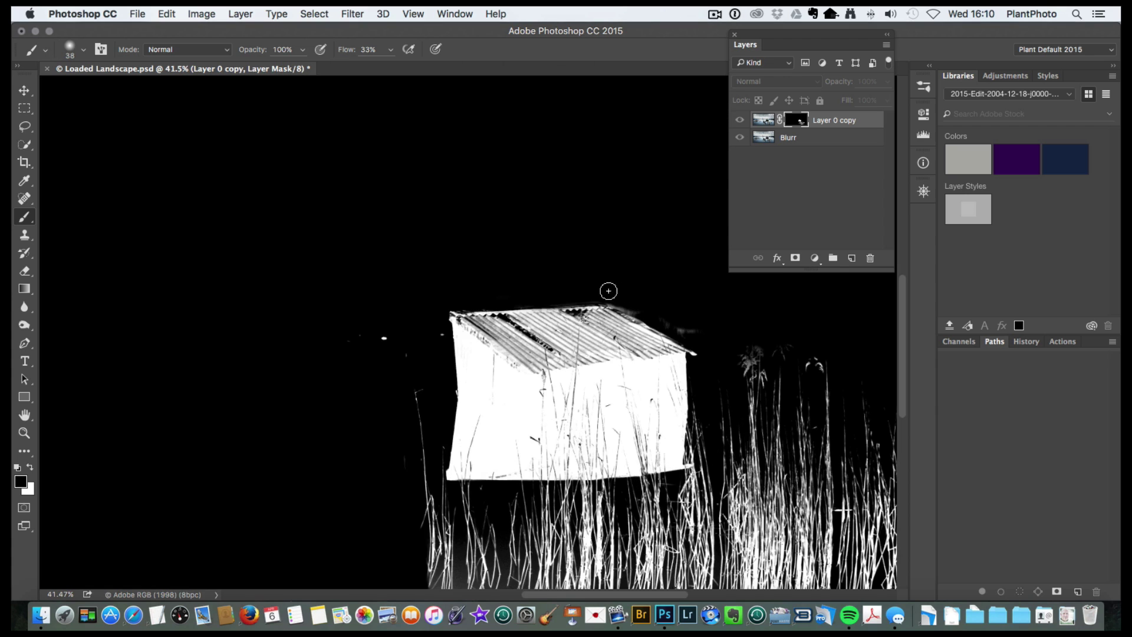
# Paint out the speck left of the hut and haze right of the roof, then switch to white.
pyautogui.click(384, 337)
pyautogui.click(682, 329)
pyautogui.press('x')
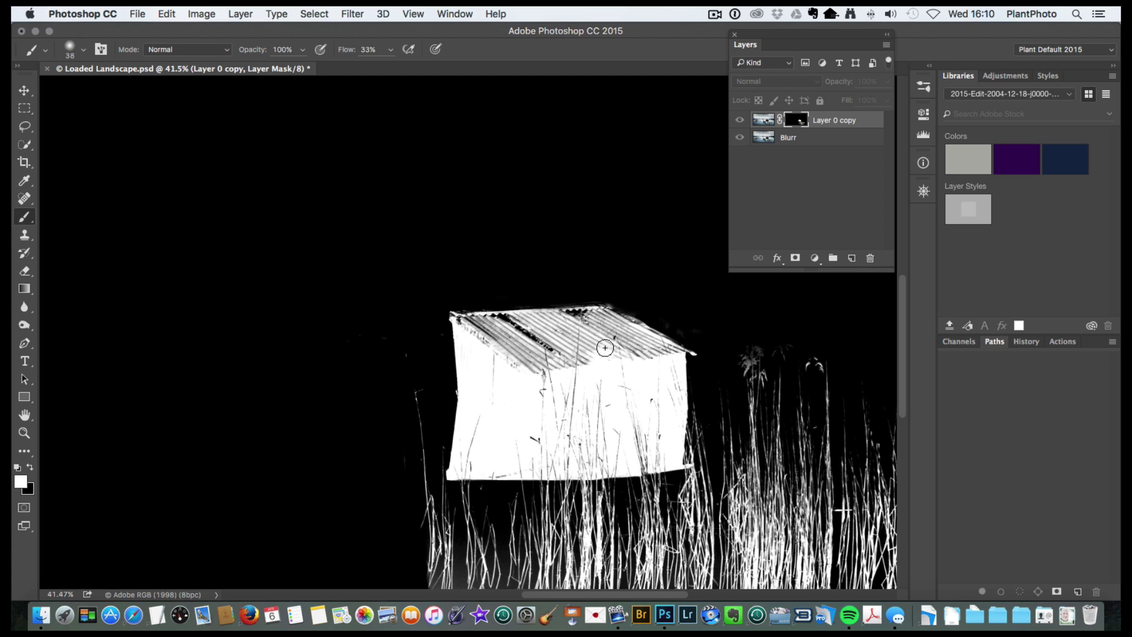
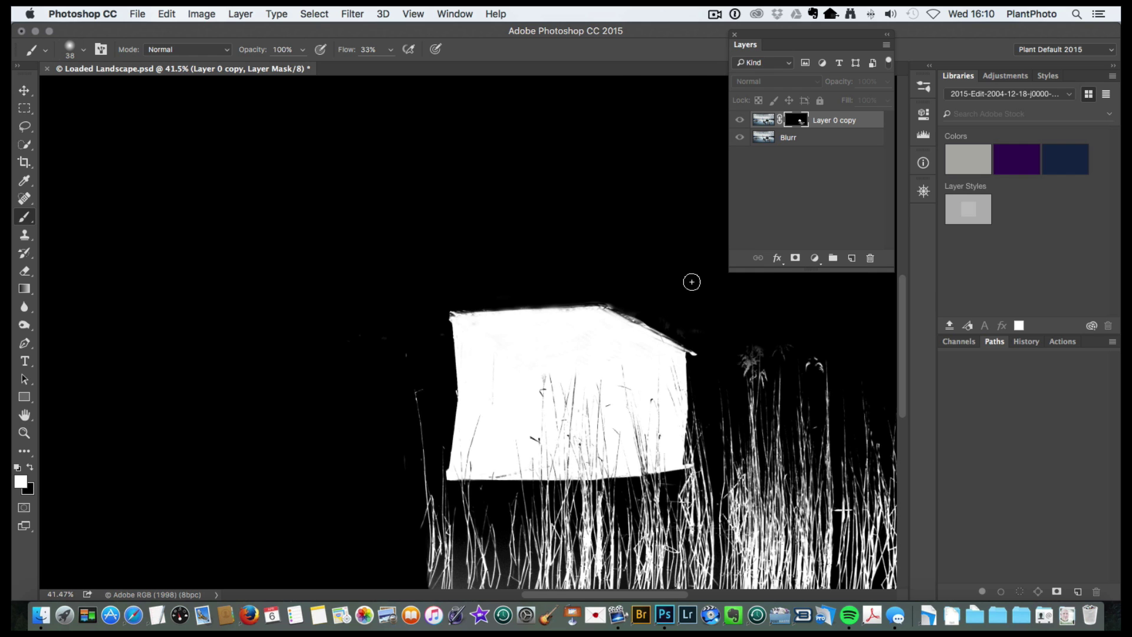
# Swap the colours to black over white and zoom in on the hut and reeds.
pyautogui.press('x')
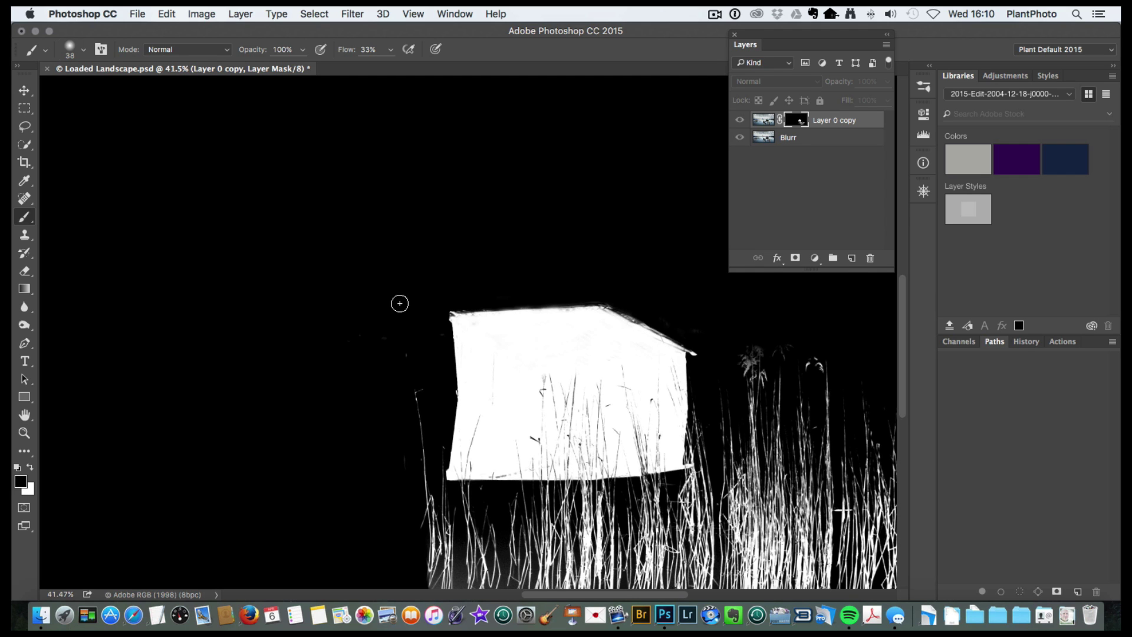
pyautogui.click(24, 431)
pyautogui.moveTo(183, 389); pyautogui.dragTo(674, 453)
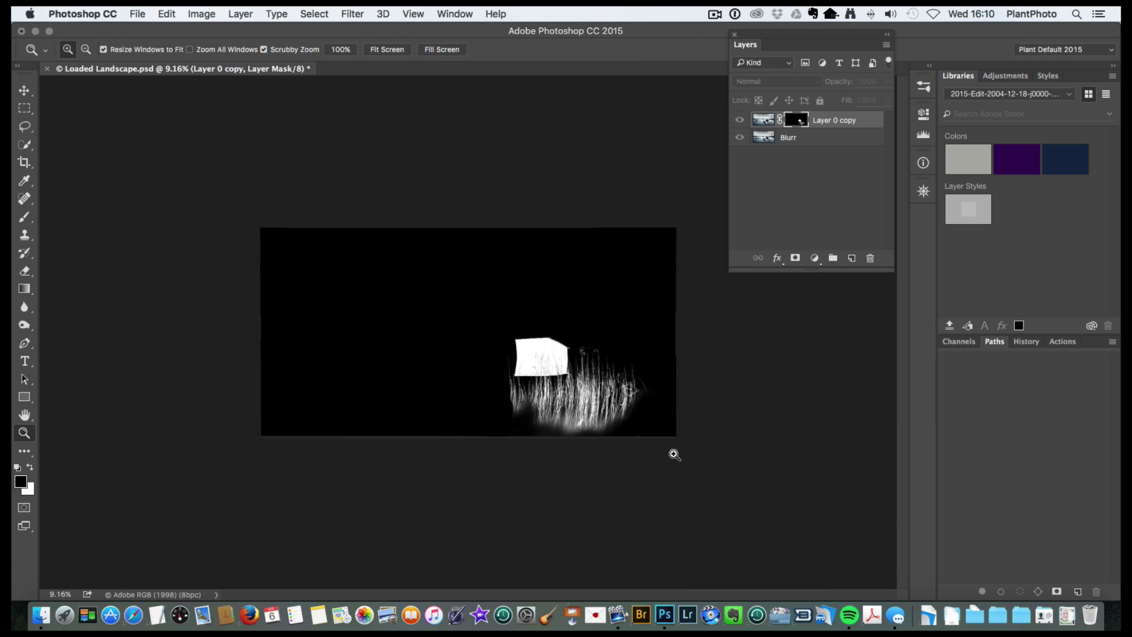
pyautogui.moveTo(598, 402); pyautogui.dragTo(654, 401)
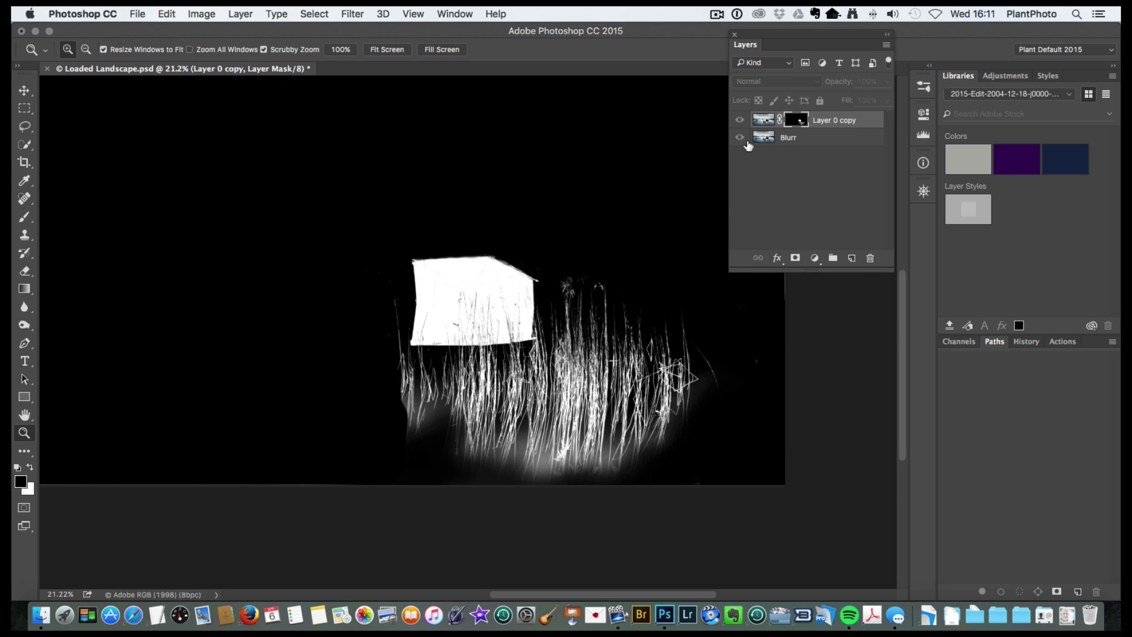
# Apply a Gaussian Blur of about 1.9 pixels radius to the mask.
pyautogui.click(352, 15)
pyautogui.moveTo(358, 180)
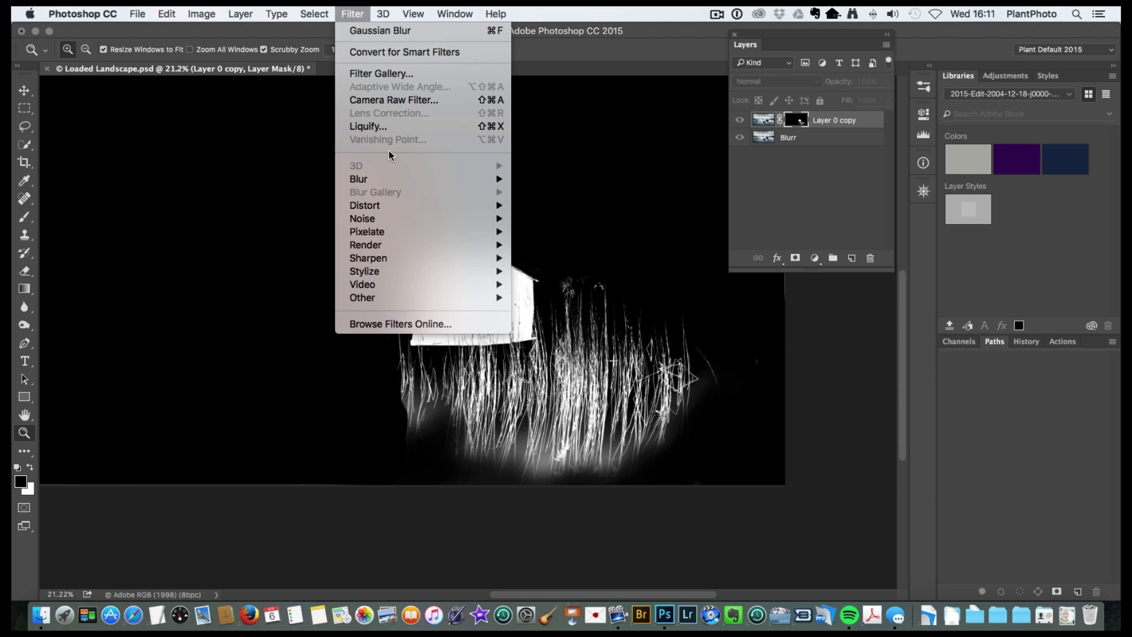
pyautogui.click(547, 232)
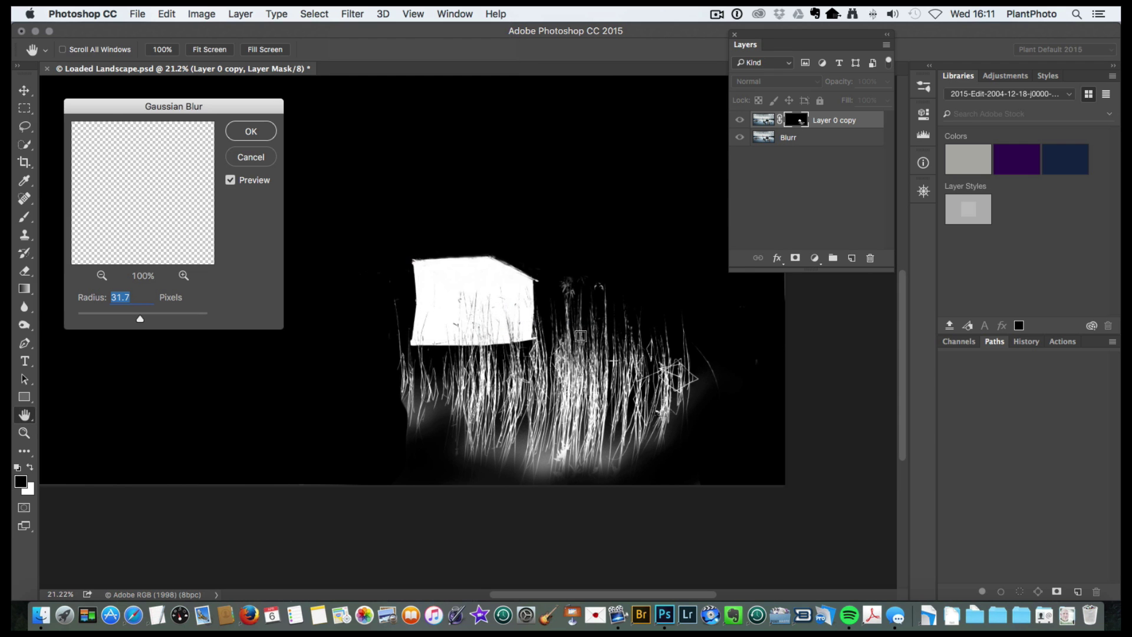
pyautogui.moveTo(116, 316); pyautogui.dragTo(90, 318)
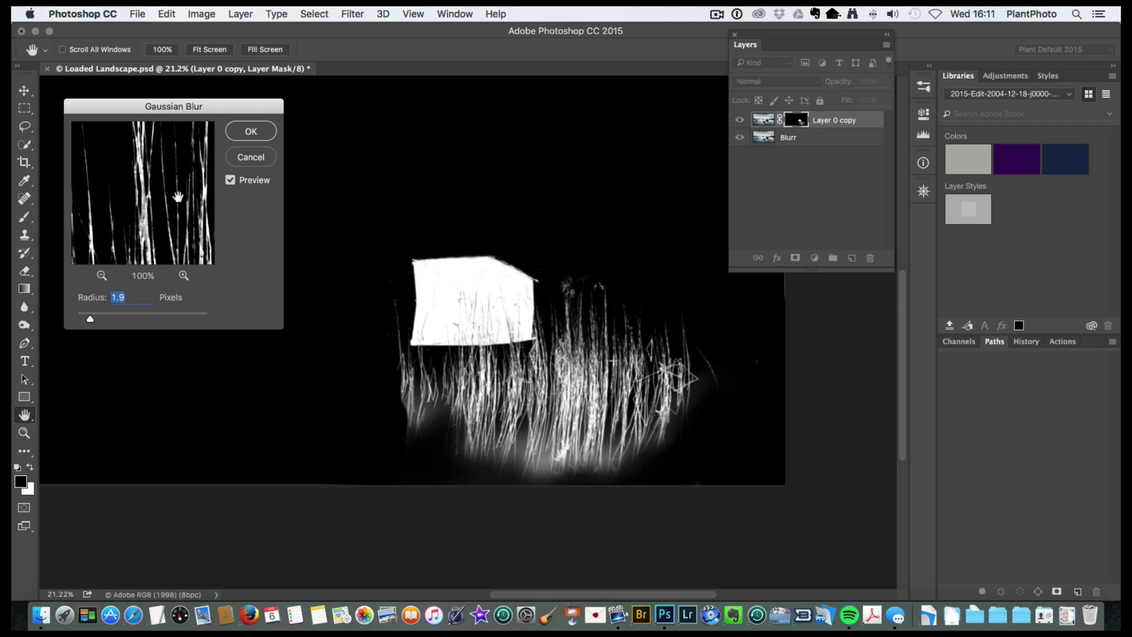
pyautogui.click(253, 130)
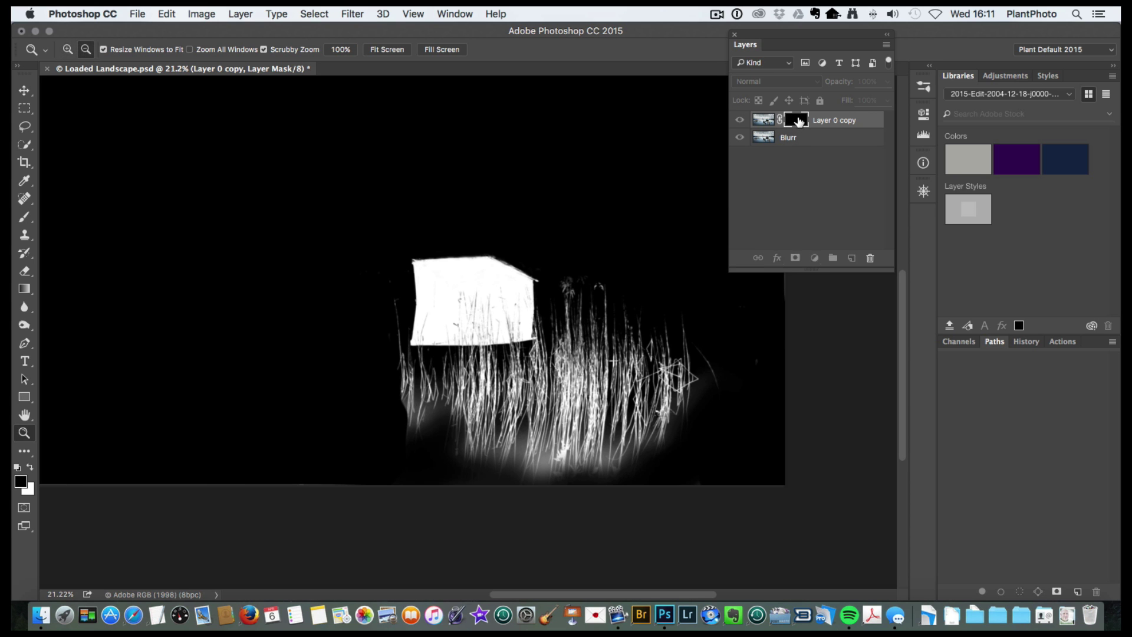
# Return to the composite and compare the Blurr layer and its mask toggled off and on.
pyautogui.keyDown('alt'); pyautogui.click(798, 122); pyautogui.keyUp('alt')
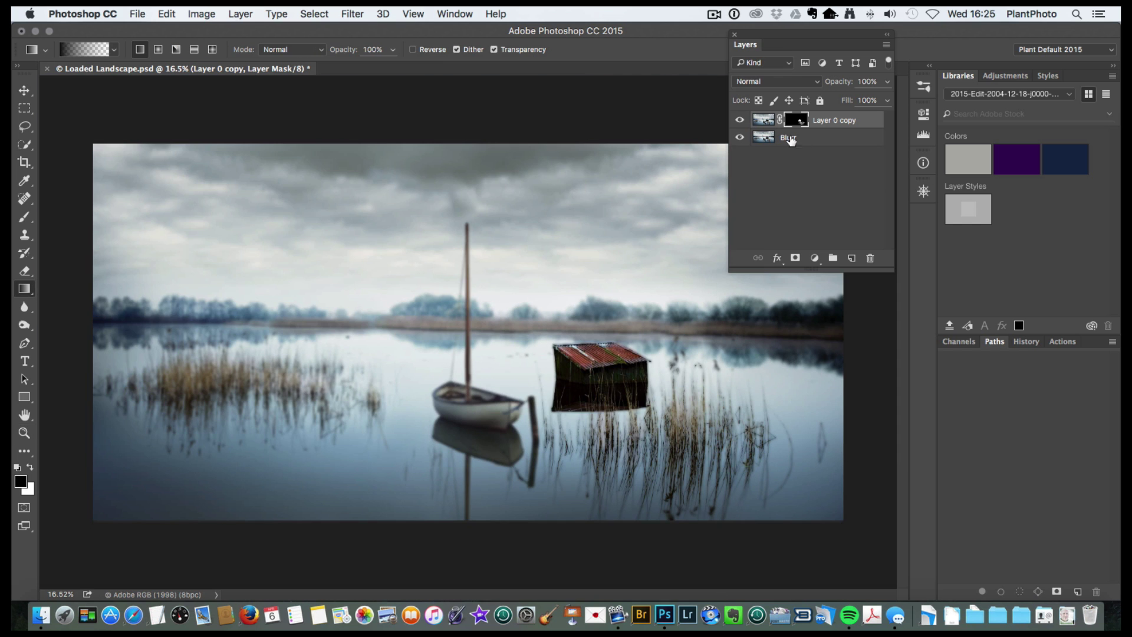
pyautogui.click(740, 138)
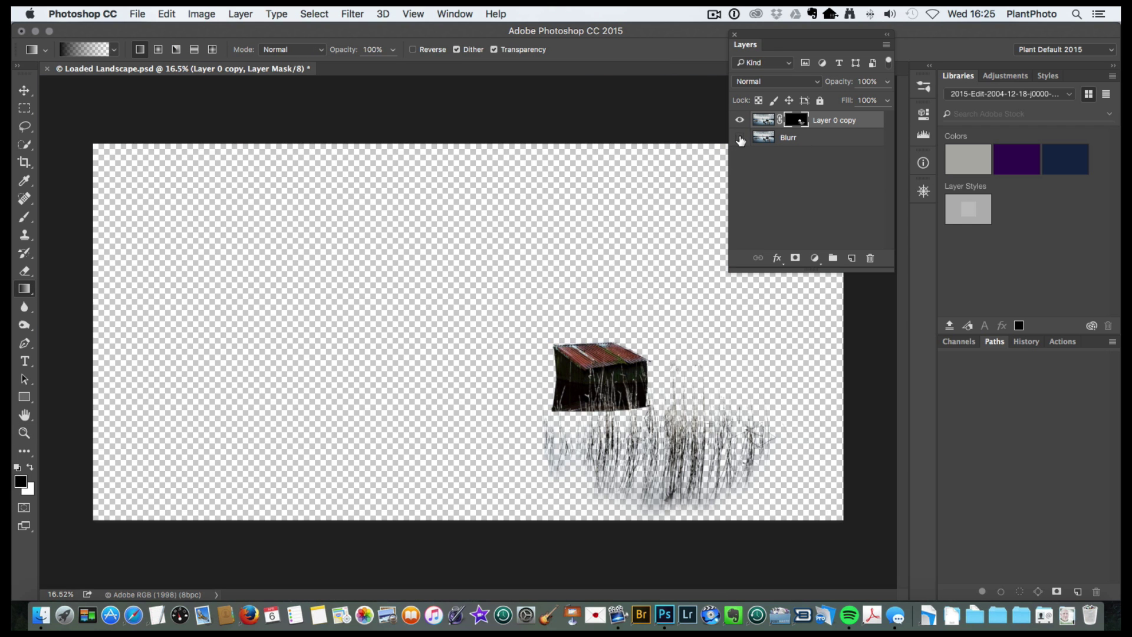
pyautogui.click(741, 138)
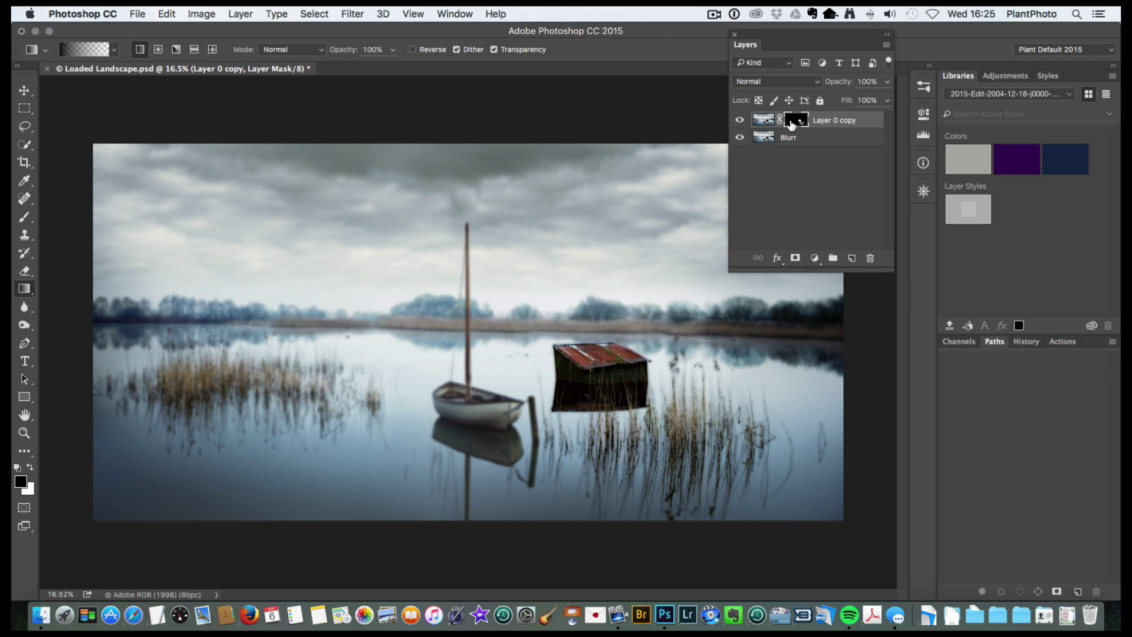
pyautogui.rightClick(796, 122)
pyautogui.click(849, 122)
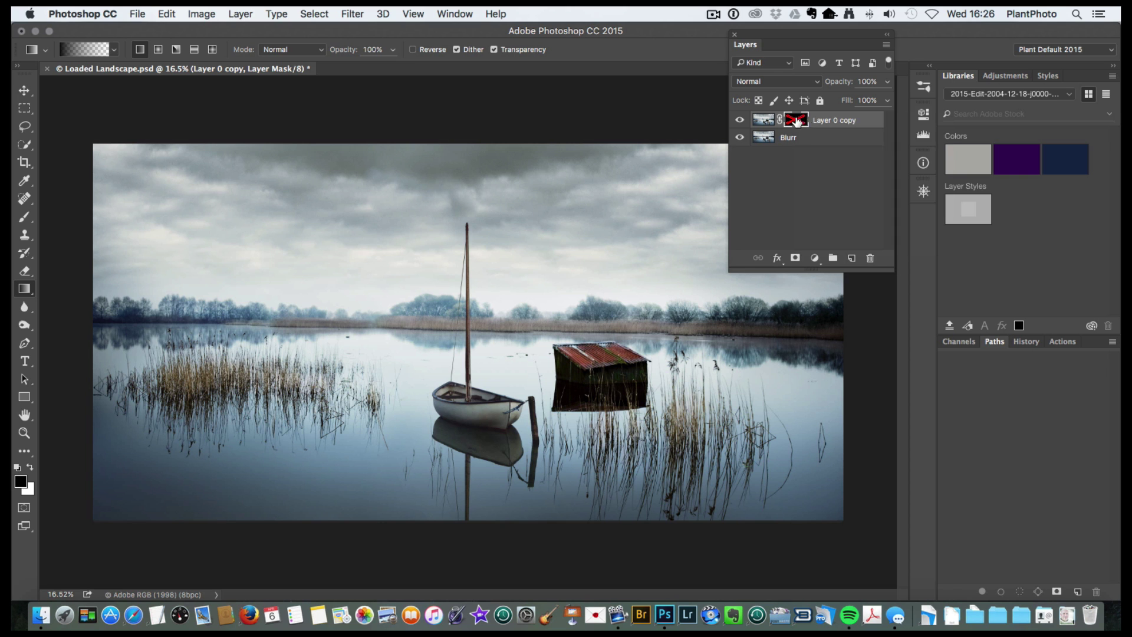
pyautogui.rightClick(799, 121)
pyautogui.click(845, 123)
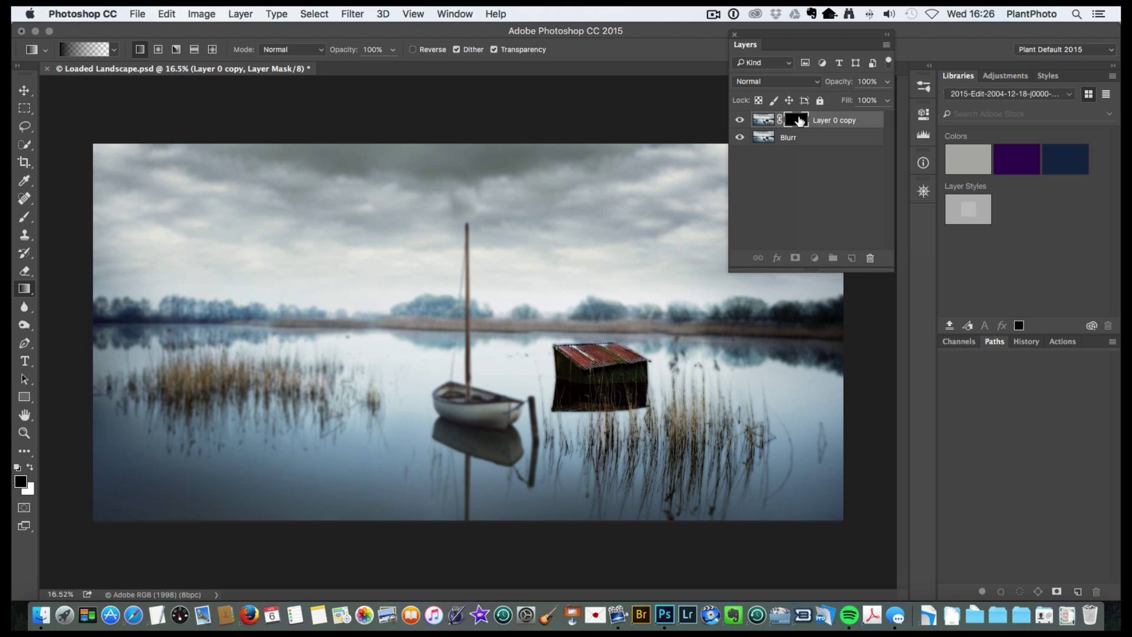
# Preview the layer mask on its own twice, returning to the composite each time.
pyautogui.keyDown('alt'); pyautogui.click(798, 121); pyautogui.keyUp('alt')
pyautogui.keyDown('alt'); pyautogui.click(798, 120); pyautogui.keyUp('alt')
pyautogui.keyDown('alt'); pyautogui.click(798, 121); pyautogui.keyUp('alt')
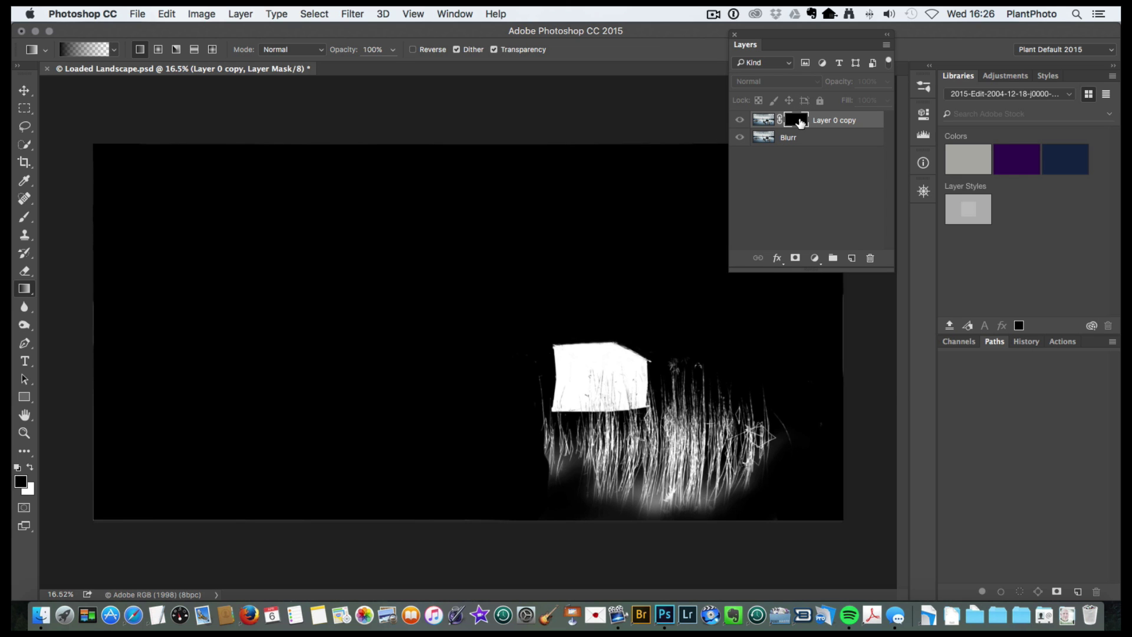
pyautogui.keyDown('alt'); pyautogui.click(799, 121); pyautogui.keyUp('alt')
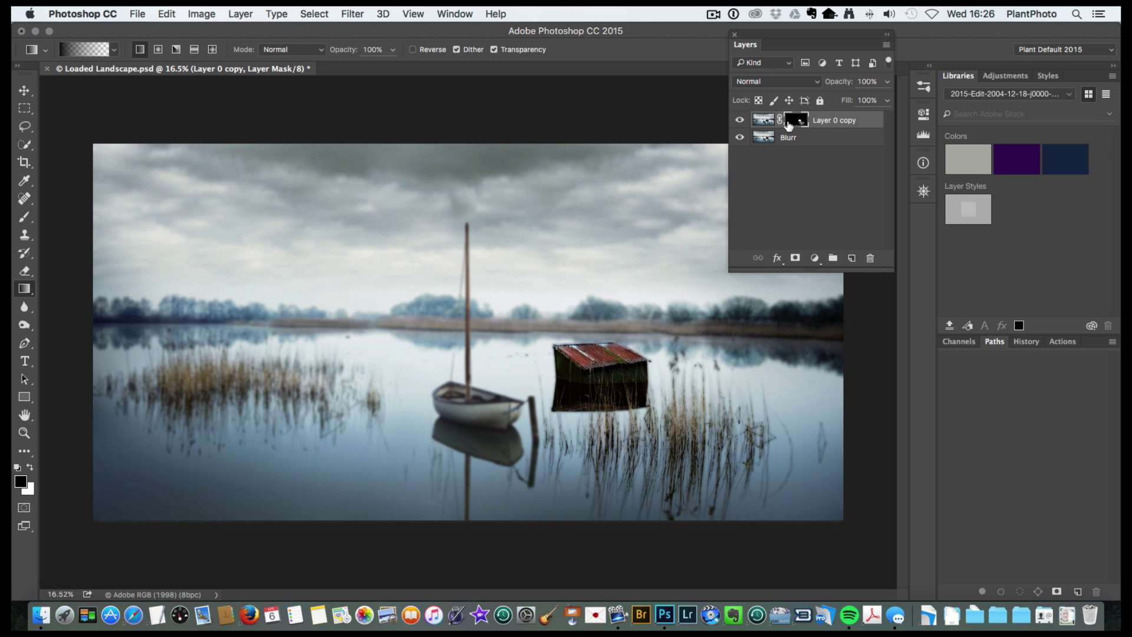
# Compare the Blurr layer hidden and shown, recheck the mask, and leave Blurr visible.
pyautogui.click(739, 138)
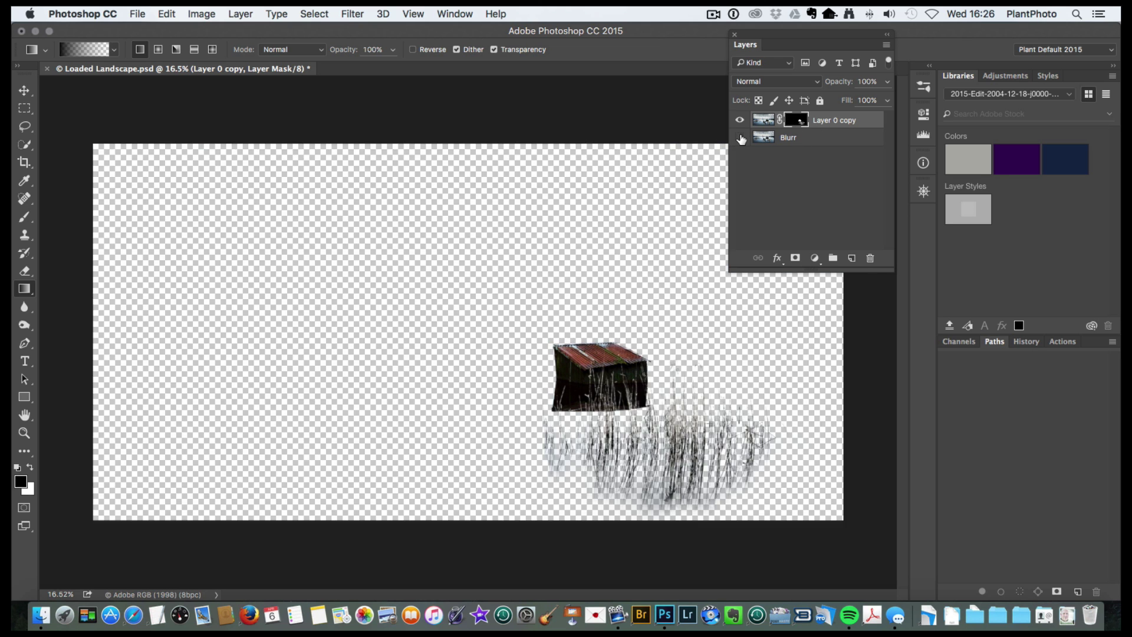
pyautogui.click(740, 136)
pyautogui.click(740, 136)
pyautogui.keyDown('alt'); pyautogui.click(800, 122); pyautogui.keyUp('alt')
pyautogui.keyDown('alt'); pyautogui.click(795, 122); pyautogui.keyUp('alt')
pyautogui.click(740, 137)
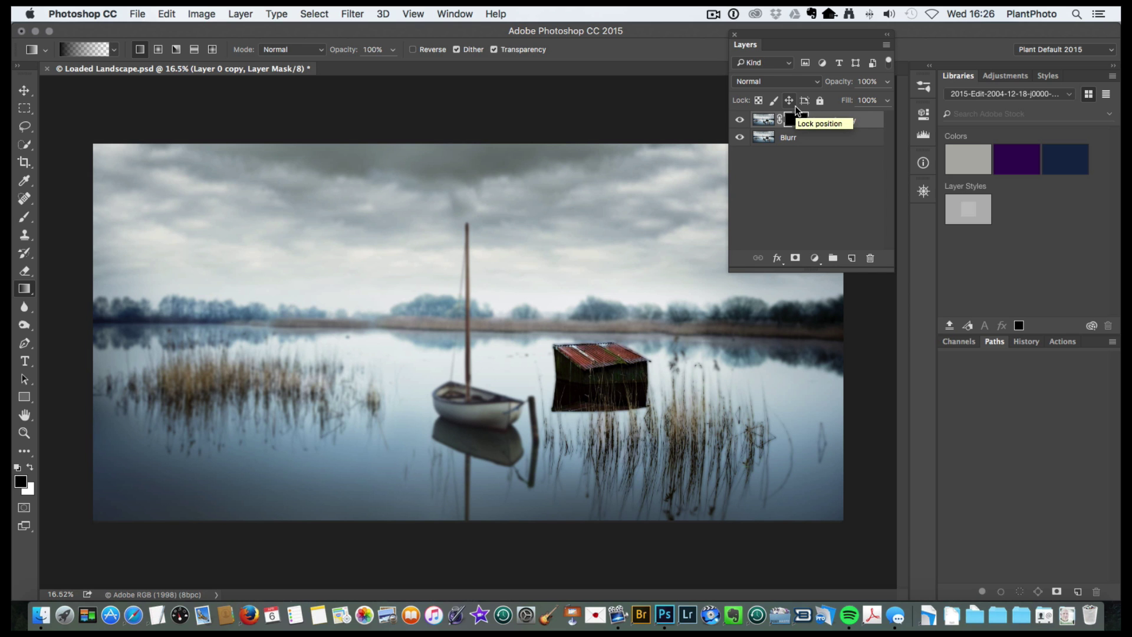
# Invert the layer mask with Cmd+I and check the inverted mask against the composite.
pyautogui.press('super+i')
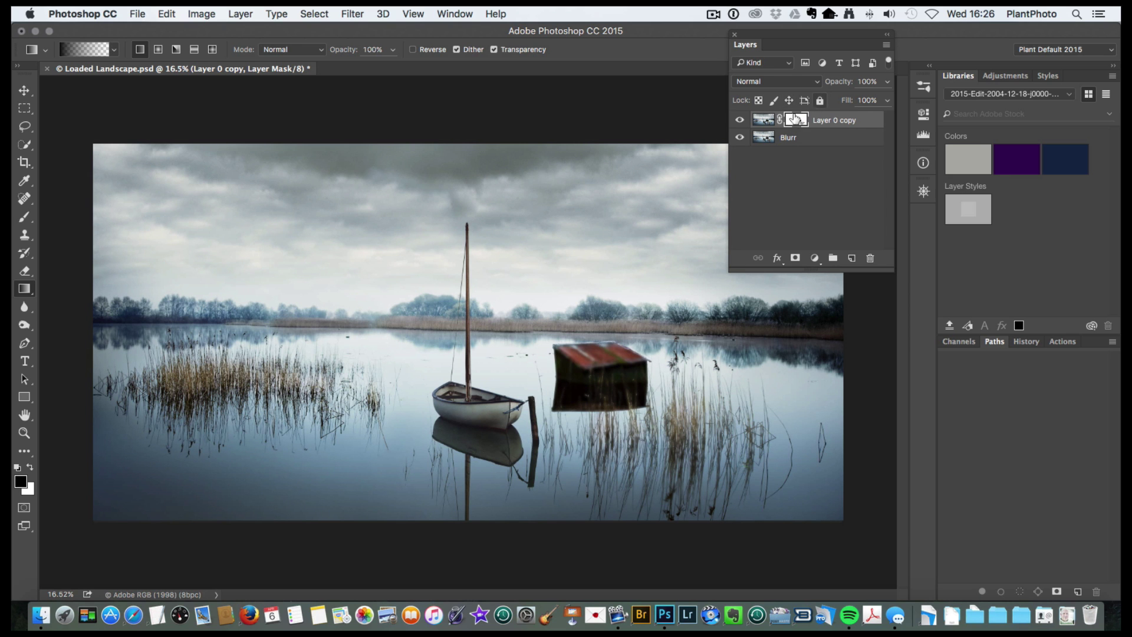
pyautogui.keyDown('alt'); pyautogui.click(799, 120); pyautogui.keyUp('alt')
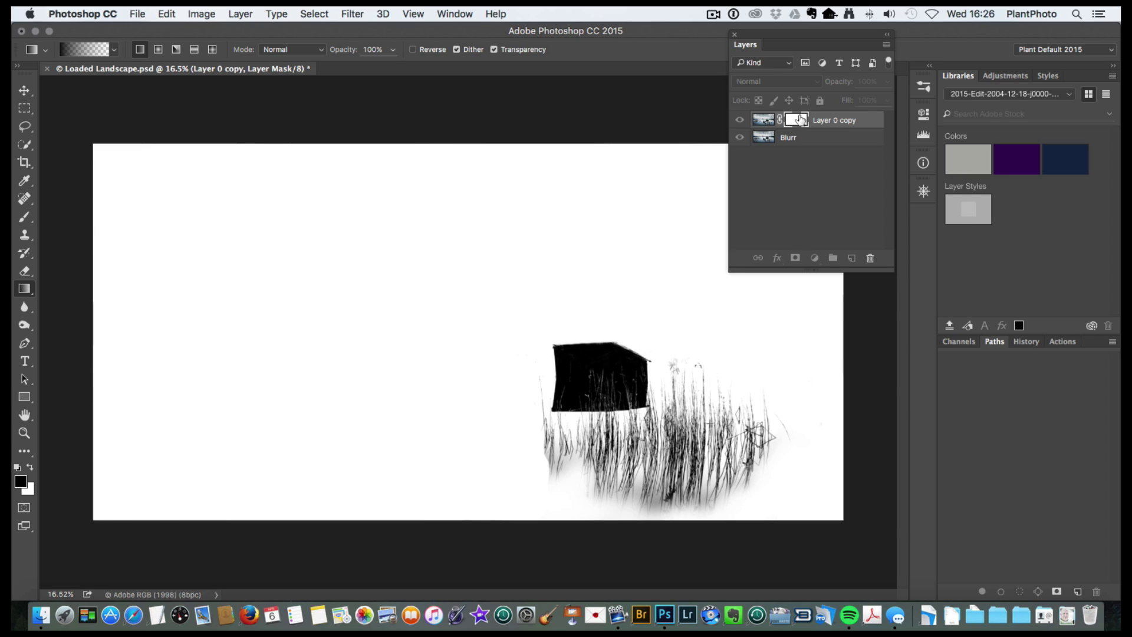
pyautogui.keyDown('alt'); pyautogui.click(798, 122); pyautogui.keyUp('alt')
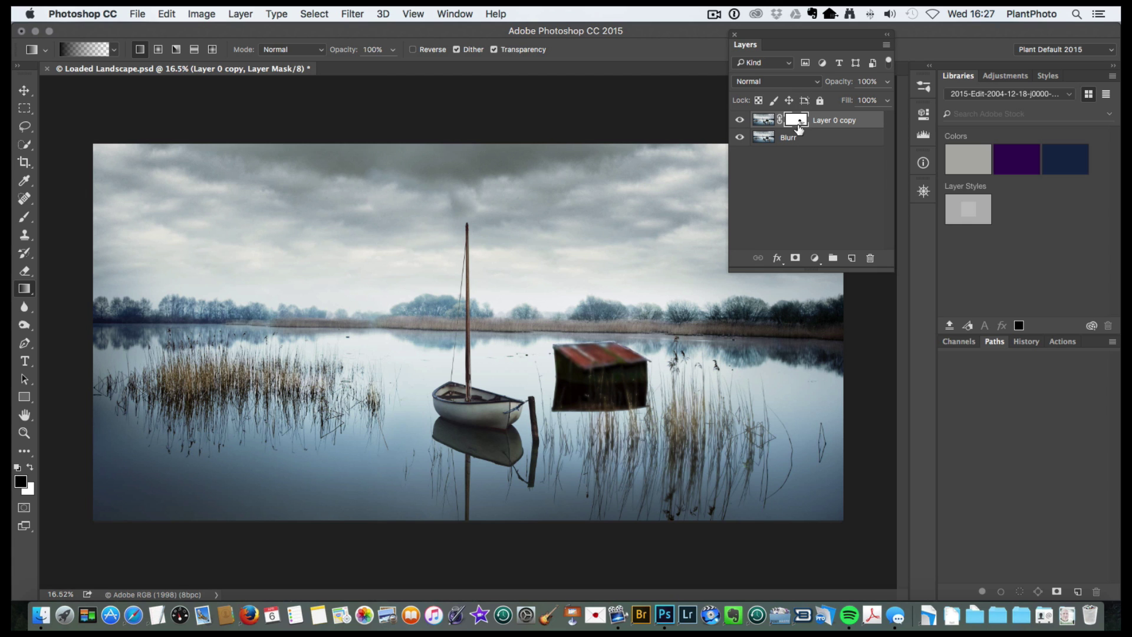
pyautogui.keyDown('alt'); pyautogui.click(796, 121); pyautogui.keyUp('alt')
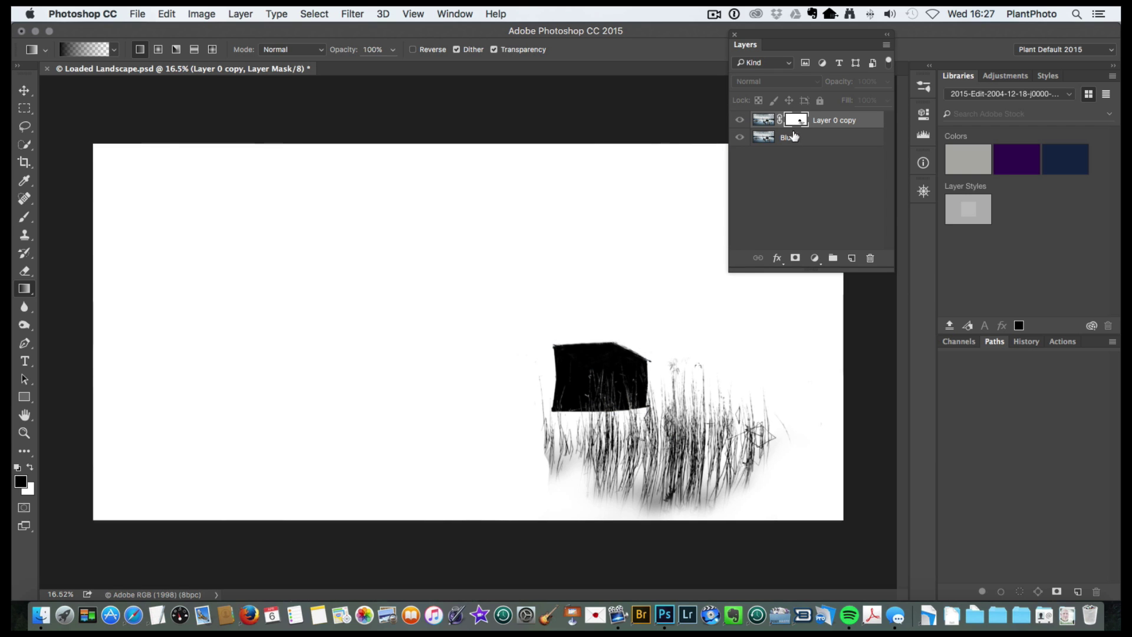
pyautogui.keyDown('alt'); pyautogui.click(796, 121); pyautogui.keyUp('alt')
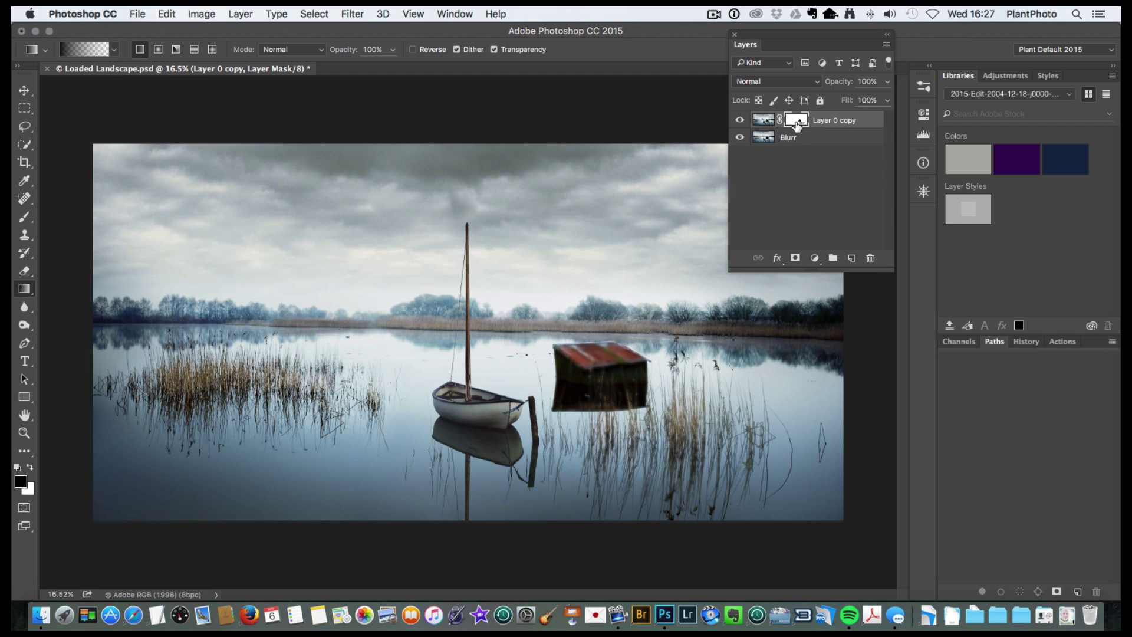
# Look through the grouped fill tools in the toolbox, then dismiss the list.
pyautogui.click(796, 122)
pyautogui.rightClick(26, 287)
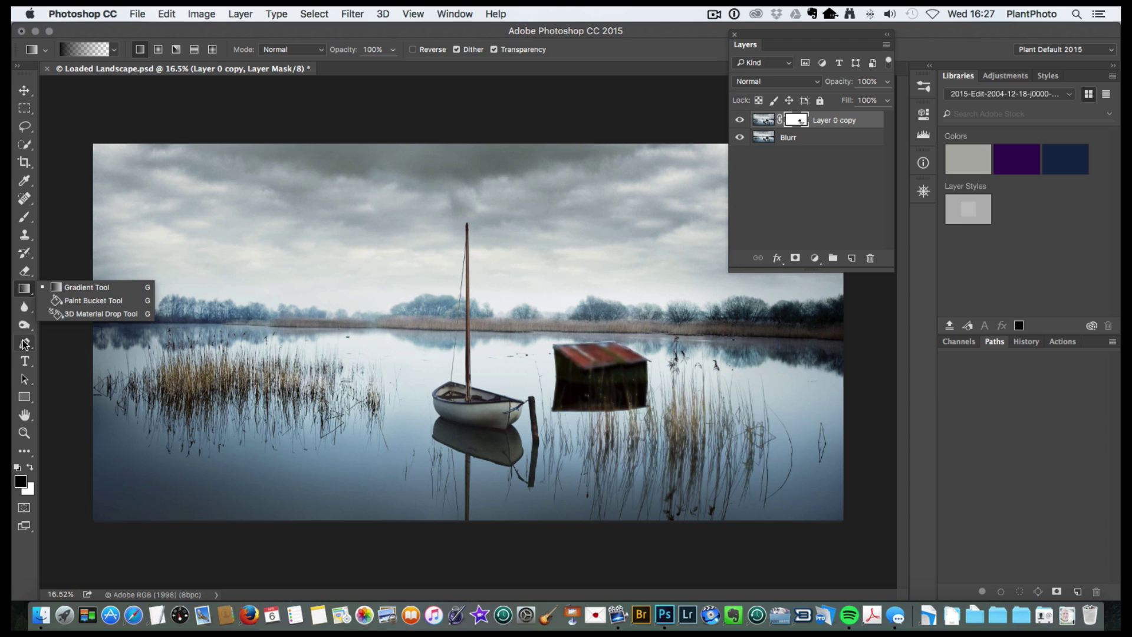
pyautogui.click(799, 122)
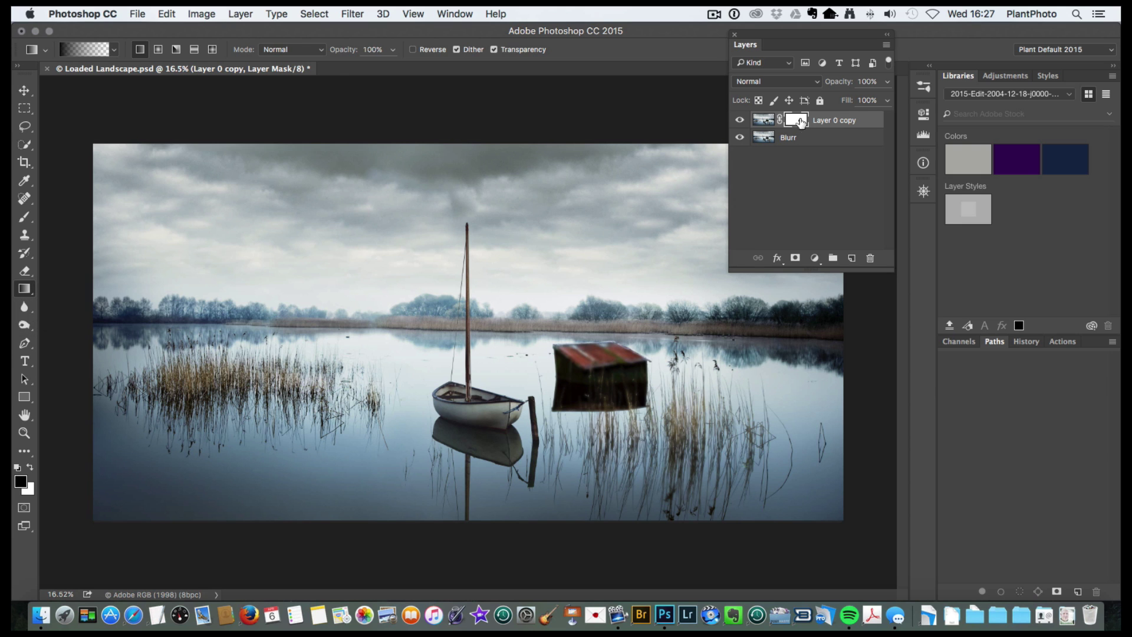